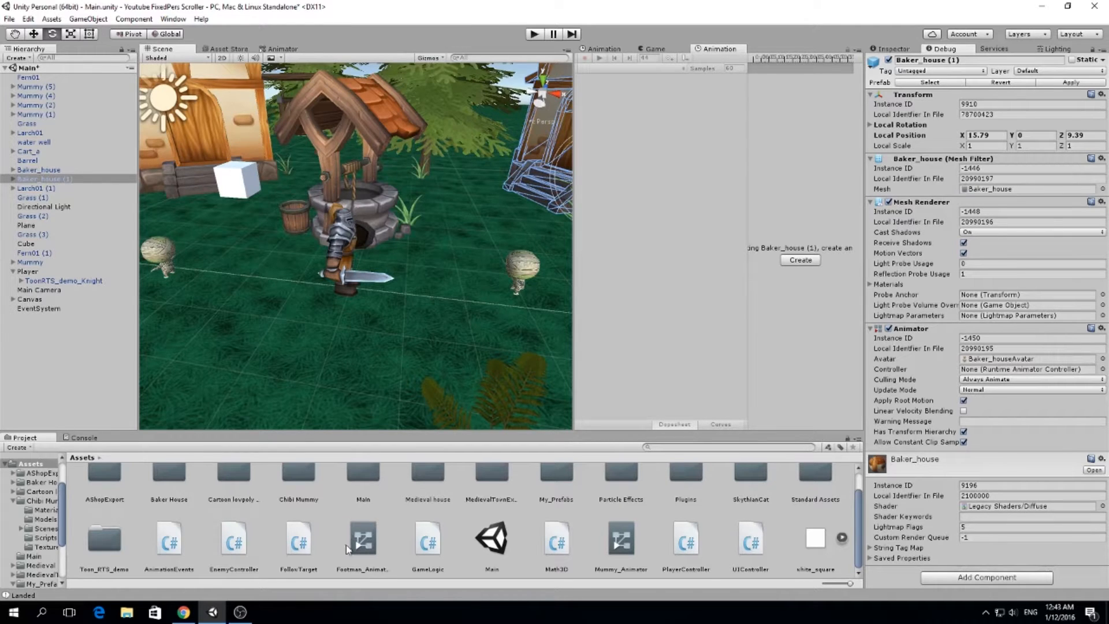
Step: Locate the player's ToonRTS_demo_Knight model asset and add a second instance of it to the scene at root level
alt+drag(407, 362, 445, 240)
scroll(445, 239, up, 5)
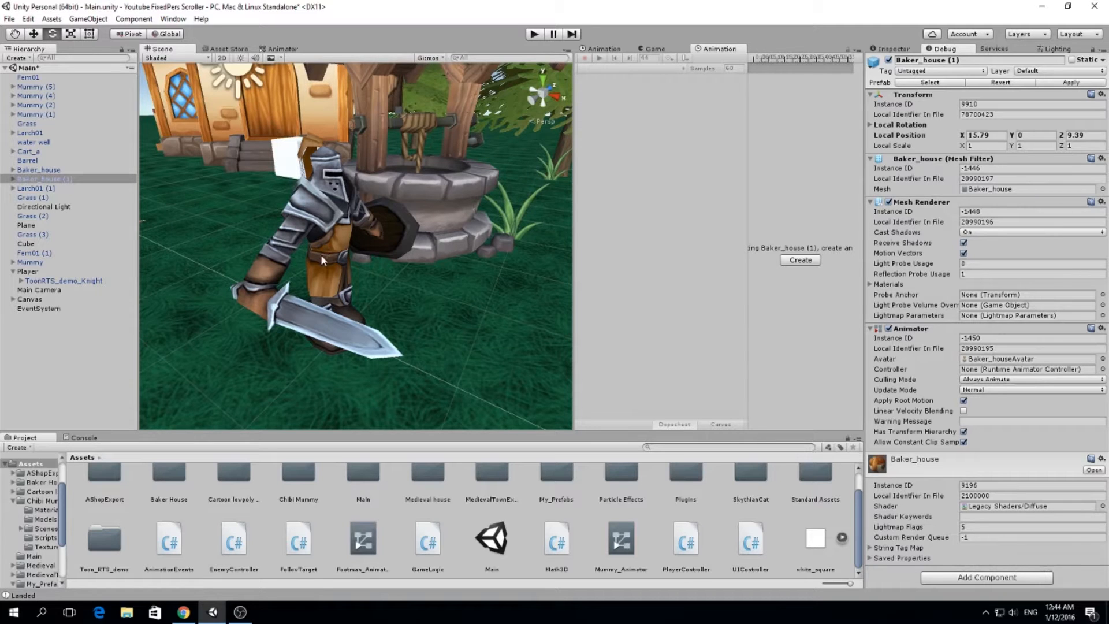
key(alt)
alt+drag(218, 269, 278, 281)
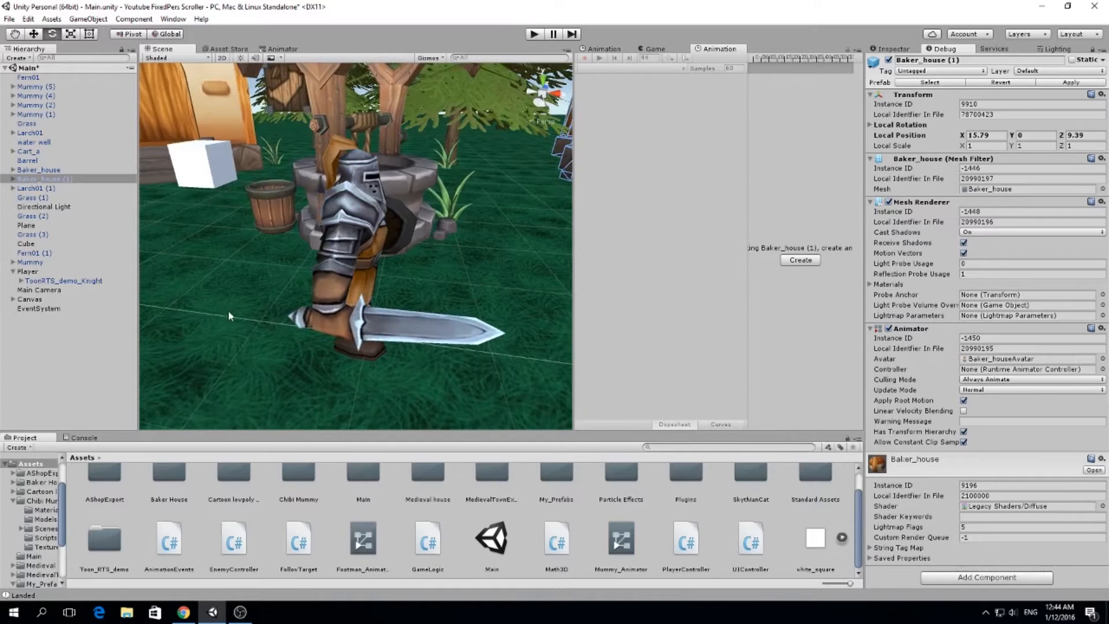
scroll(228, 310, down, 3)
click(353, 267)
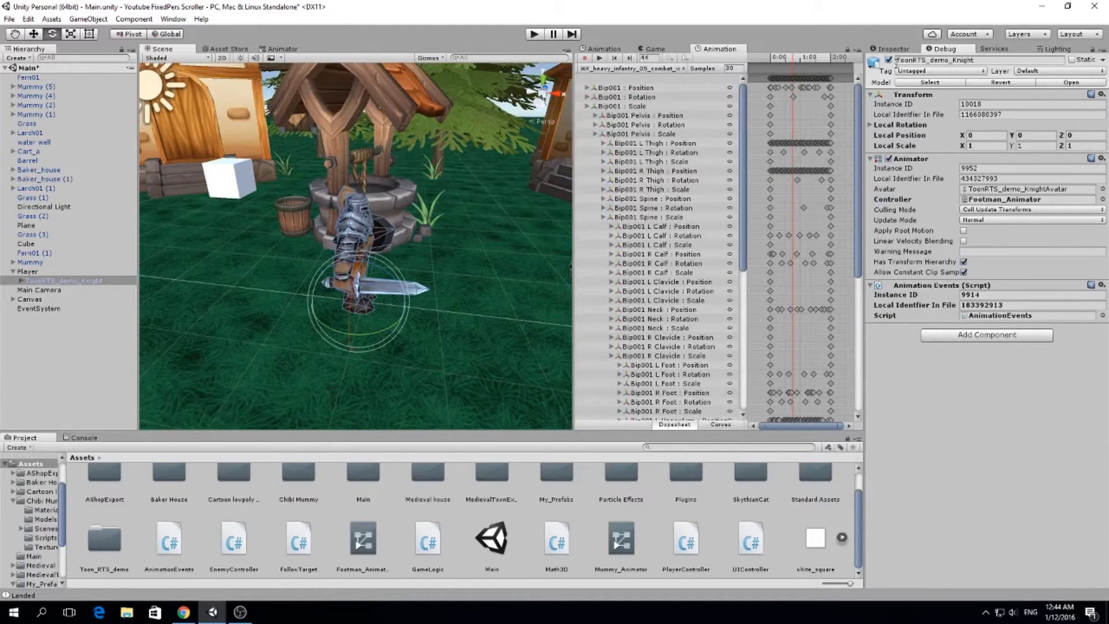
click(930, 82)
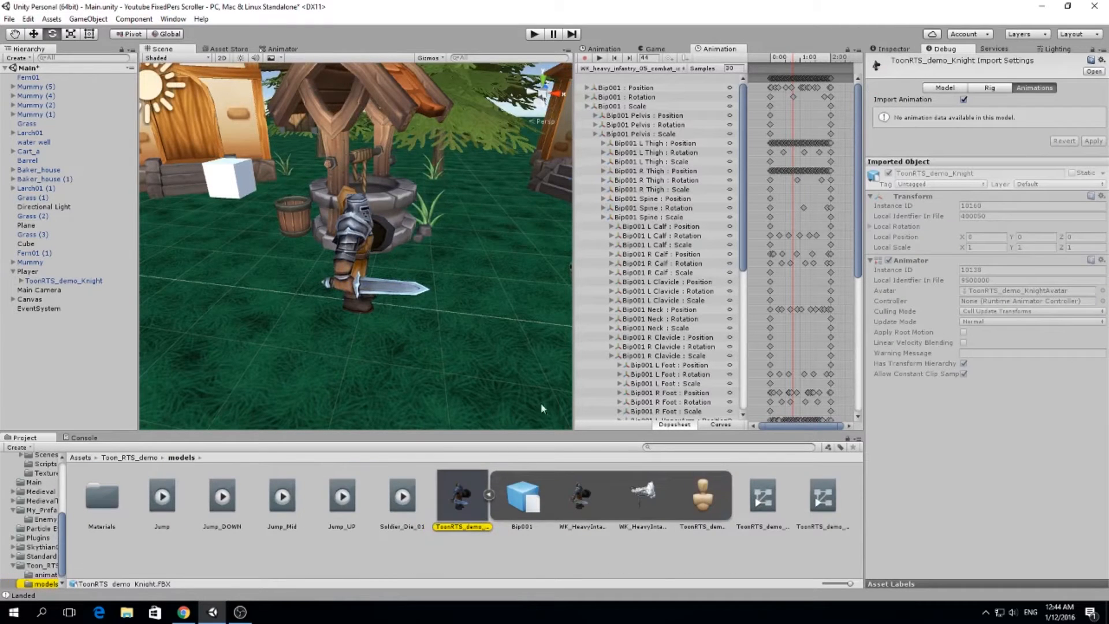
drag(461, 502, 66, 362)
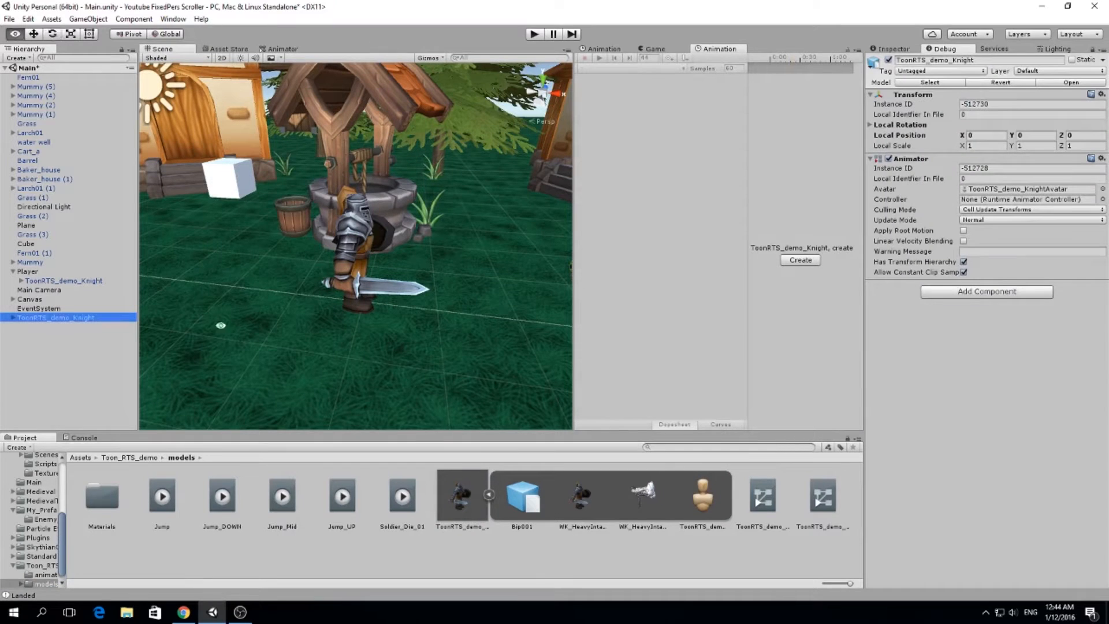
Step: Move the new root-level knight along X to about -13.17, away from the village, and frame it in the scene
middle_drag(221, 307, 402, 345)
middle_drag(241, 280, 497, 358)
drag(499, 360, 214, 317)
middle_drag(215, 317, 563, 345)
drag(471, 326, 114, 319)
middle_drag(206, 320, 435, 341)
scroll(392, 385, up, 3)
middle_drag(201, 324, 374, 339)
alt+drag(199, 322, 485, 297)
middle_drag(485, 297, 583, 258)
alt+drag(508, 259, 159, 228)
scroll(58, 306, up, 3)
scroll(78, 278, down, 5)
double_click(59, 318)
alt+drag(380, 260, 99, 254)
scroll(283, 257, down, 5)
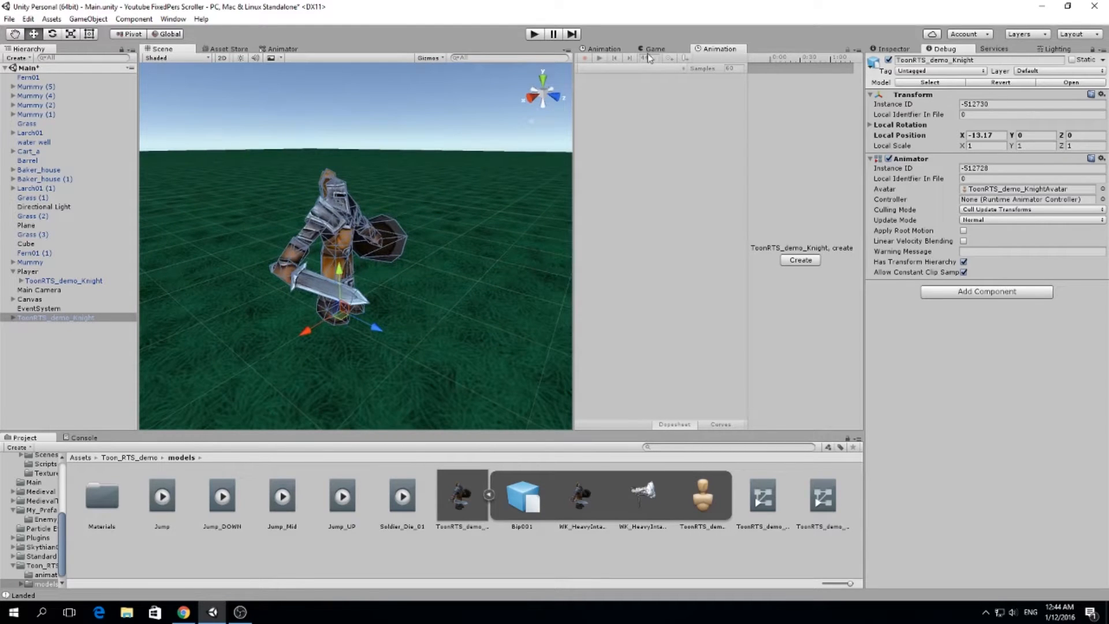
Step: Close both Animation views docked beside the Game view
right_click(724, 51)
click(755, 67)
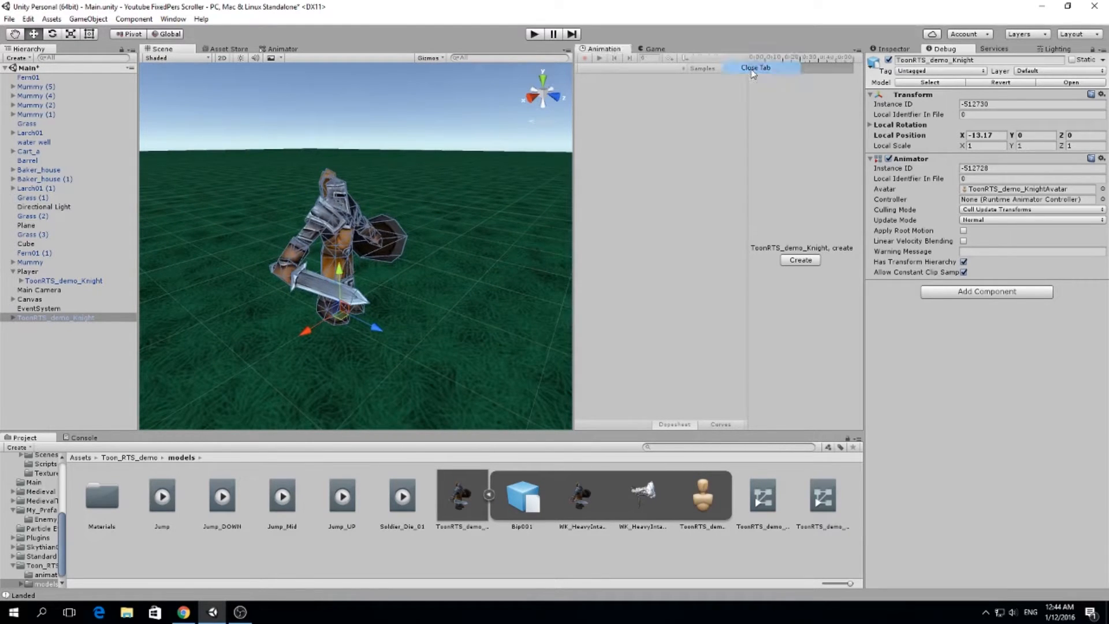
right_click(605, 51)
click(625, 75)
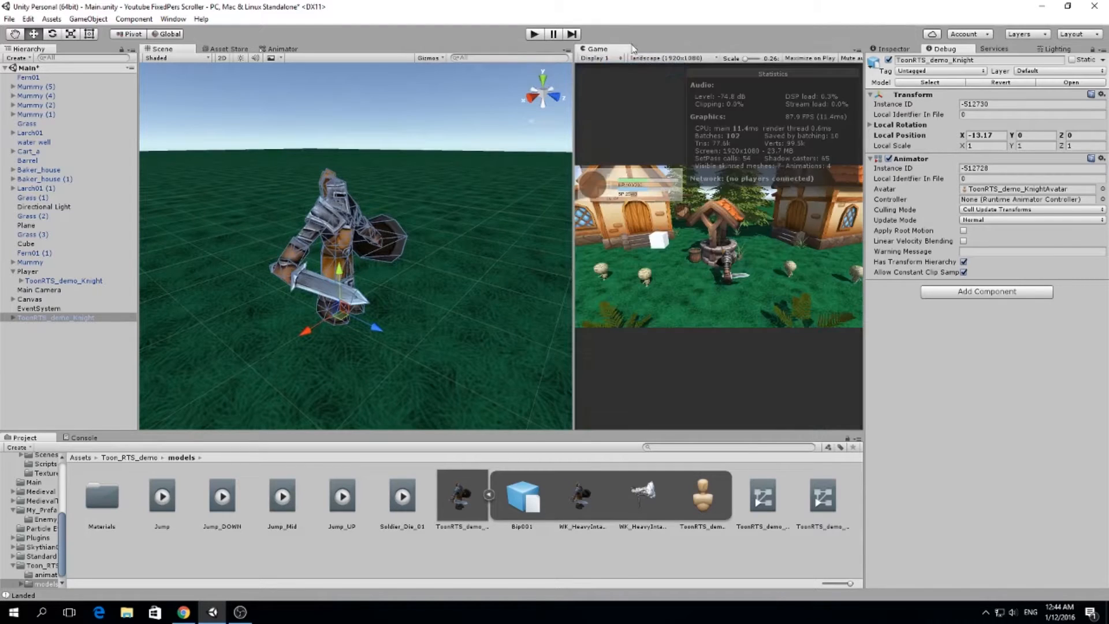
Step: Add a fresh Animation view docked with the Game view
click(855, 51)
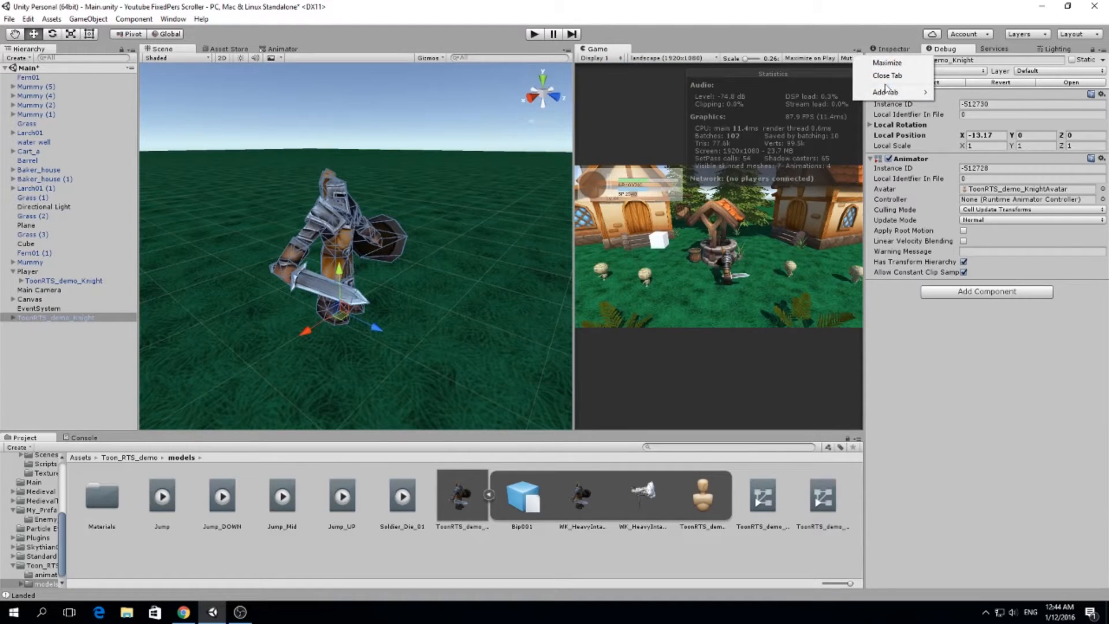
mouse_move(890, 92)
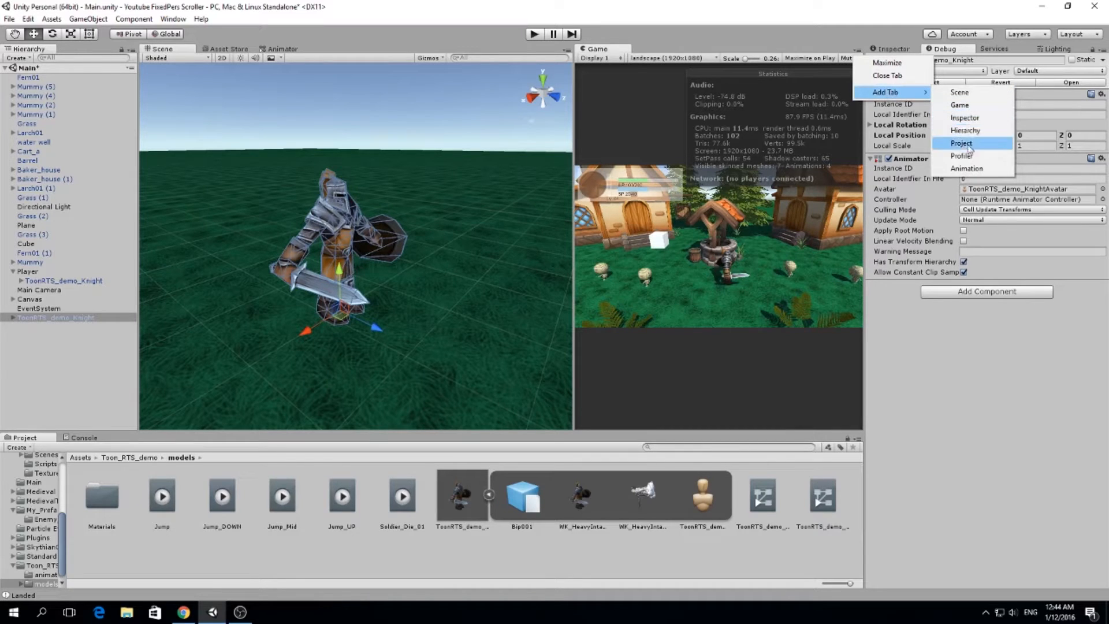
click(969, 168)
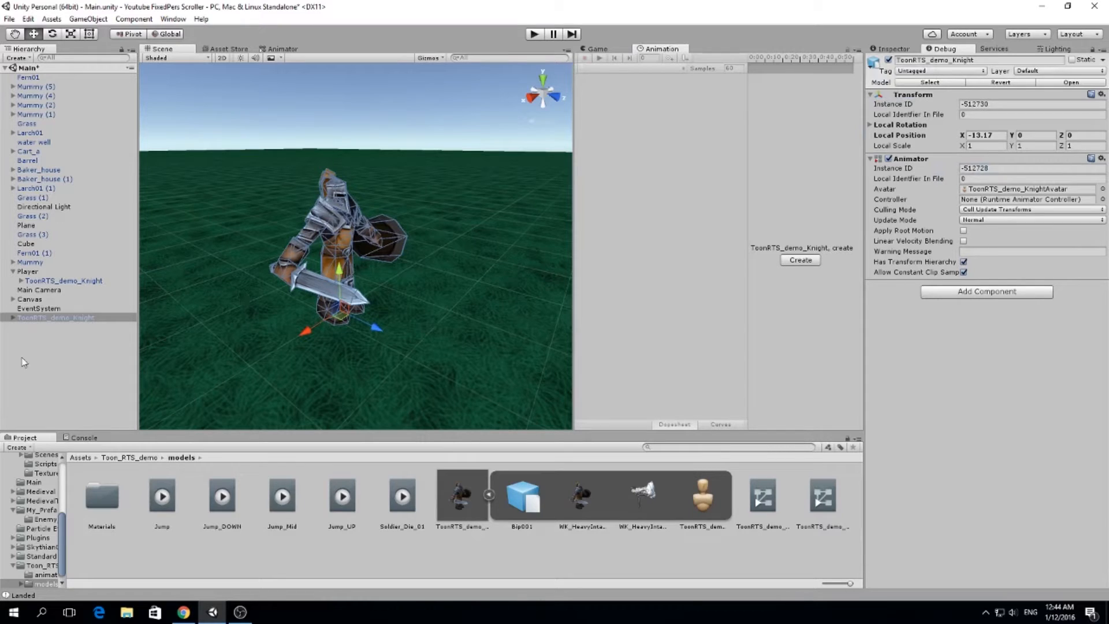
Step: Create a new animation clip named Example for the root-level ToonRTS_demo_Knight, saved in the models folder
click(53, 327)
click(52, 320)
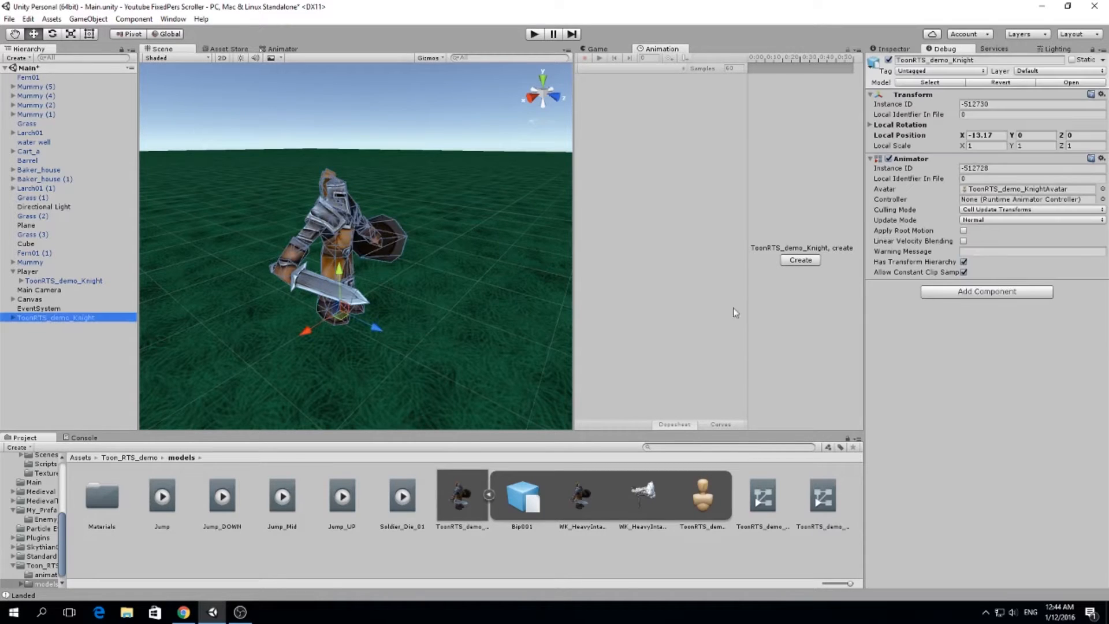
click(799, 261)
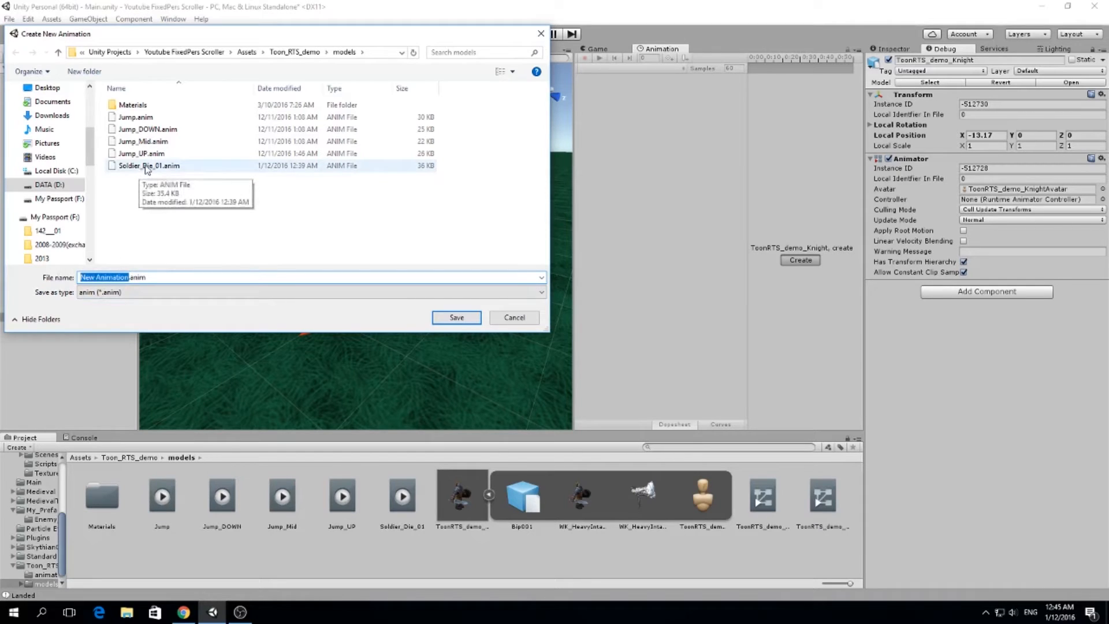
text(Example)
key(Return)
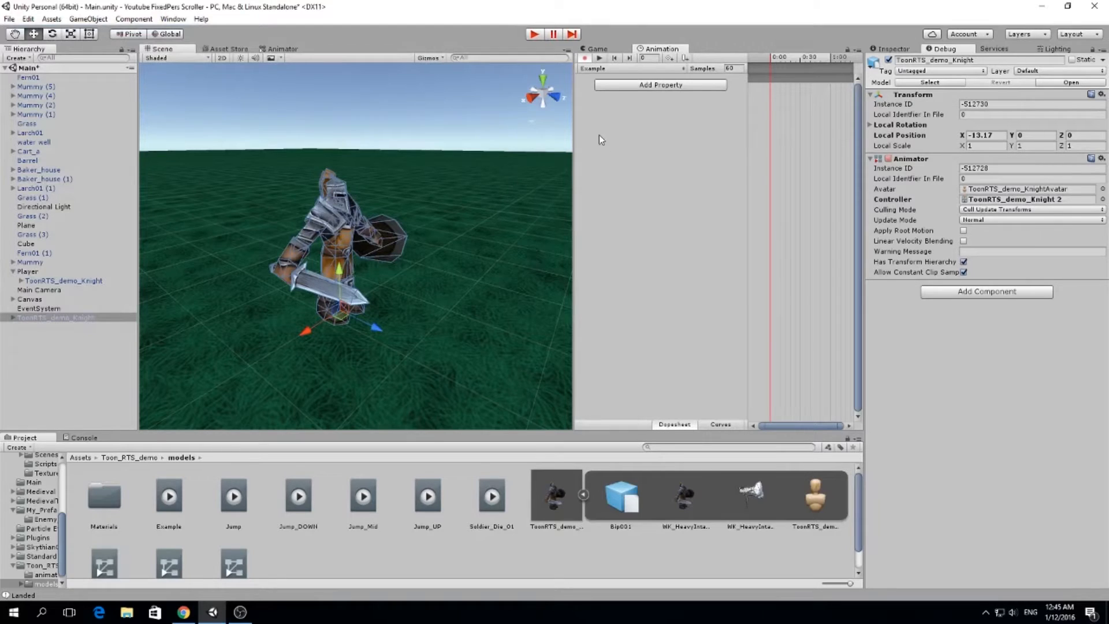
Step: Reselect the new knight and switch the Example clip's recording mode off and on again
click(72, 348)
click(68, 320)
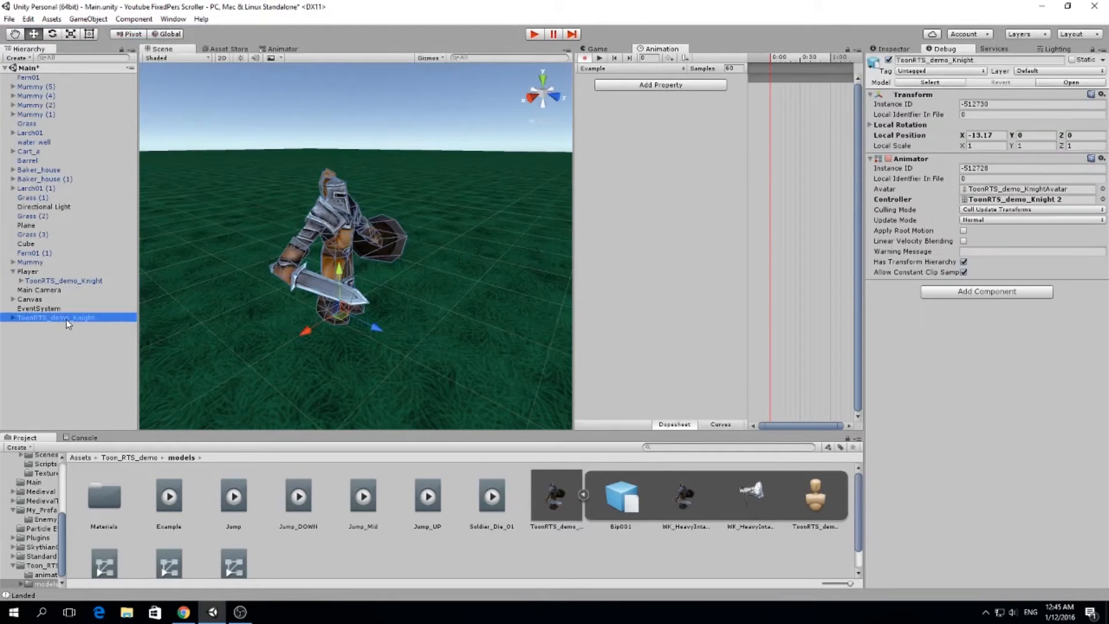
click(585, 59)
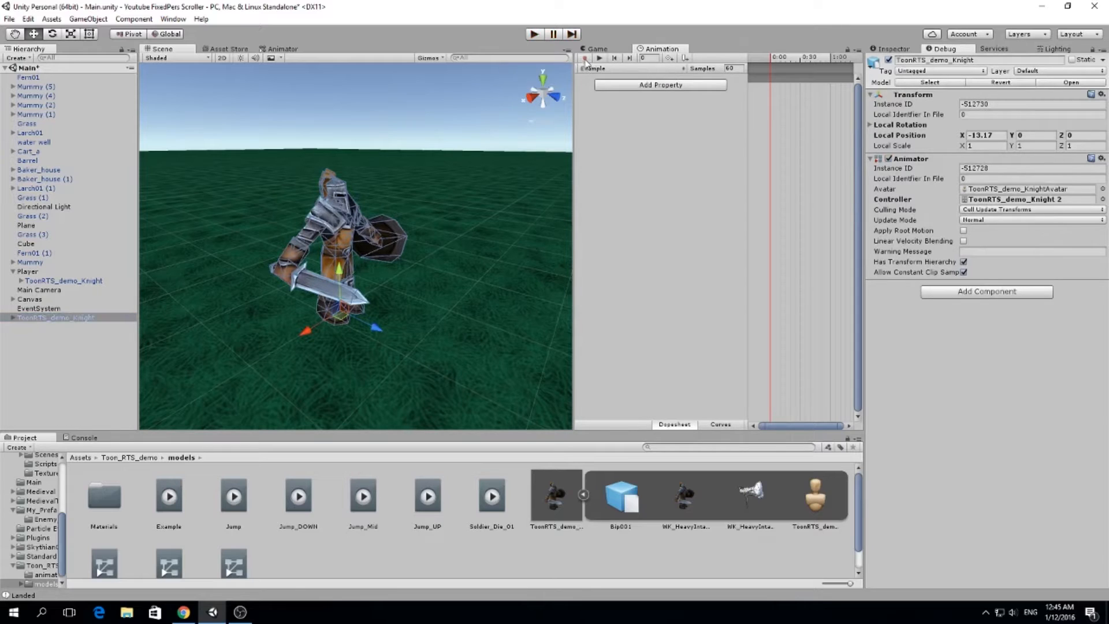
click(586, 60)
Step: Expand the new knight's Bip001 rig and rotate Bip001 Pelvis to record a rotation key at frame 0
click(12, 318)
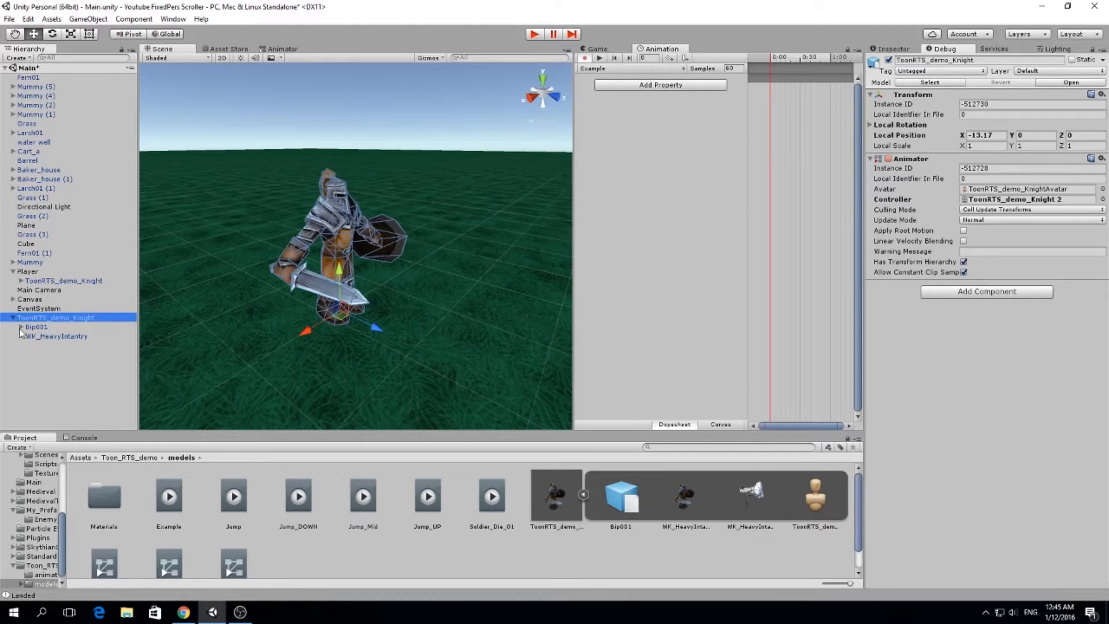
click(21, 327)
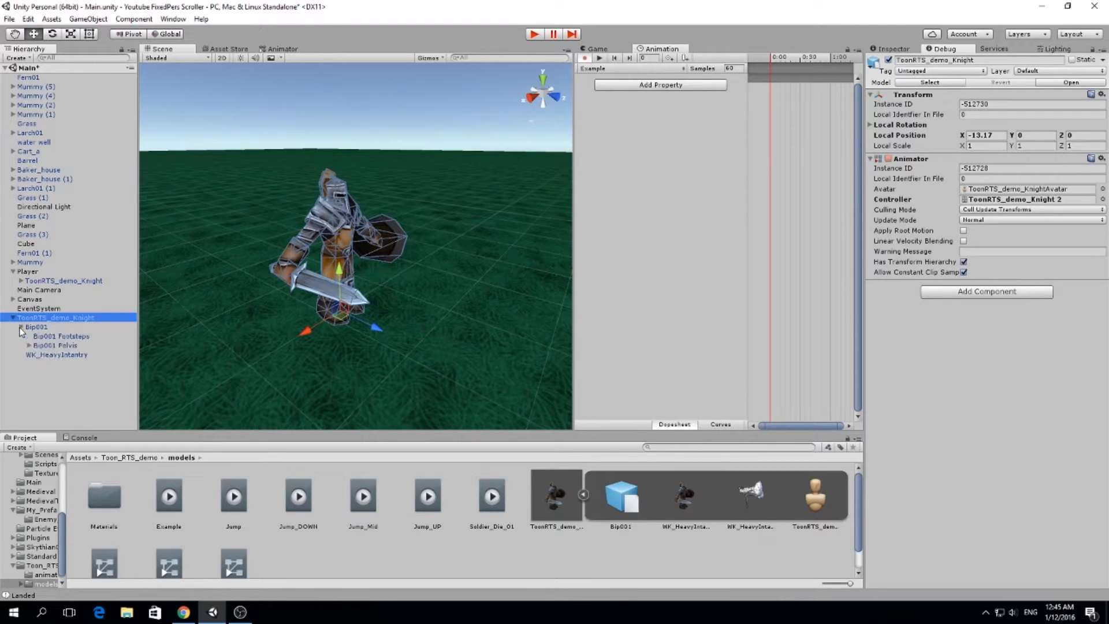
click(50, 346)
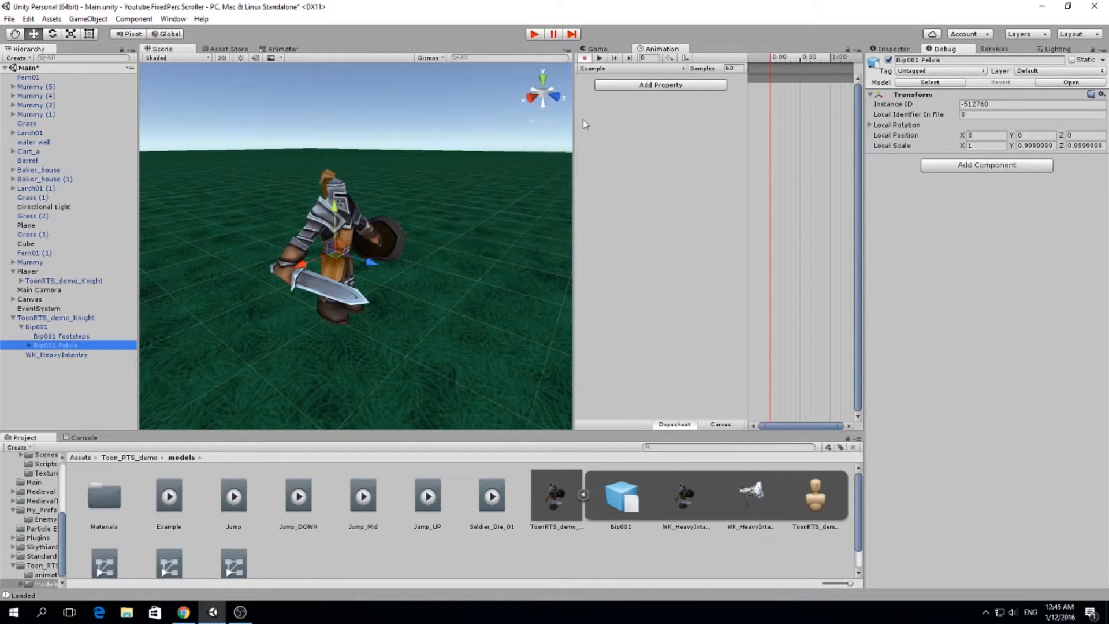
key(e)
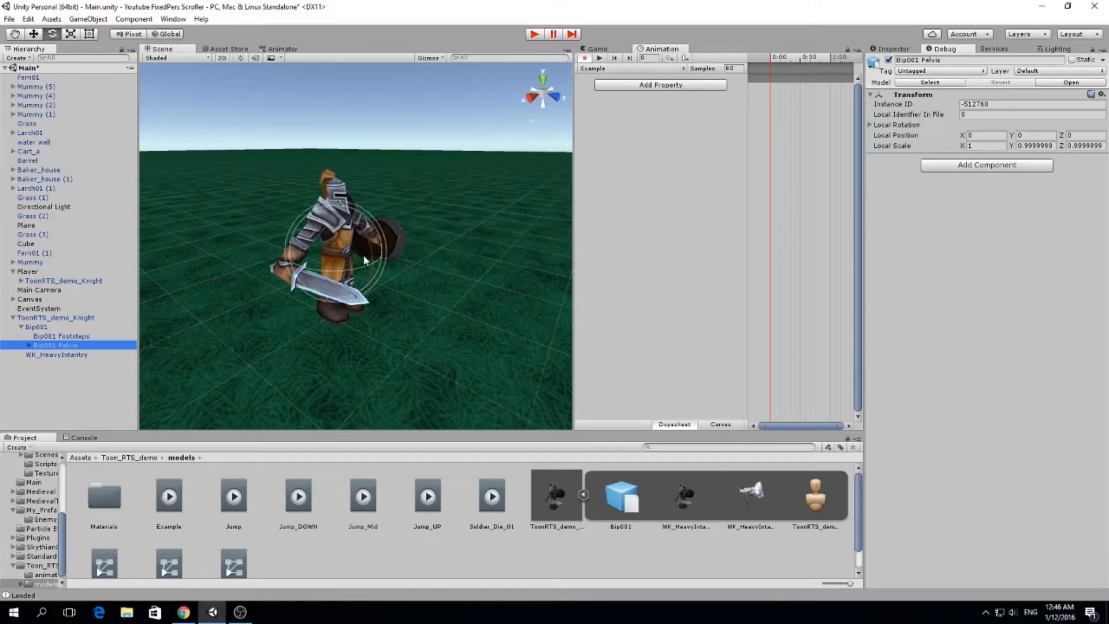
drag(371, 249, 365, 266)
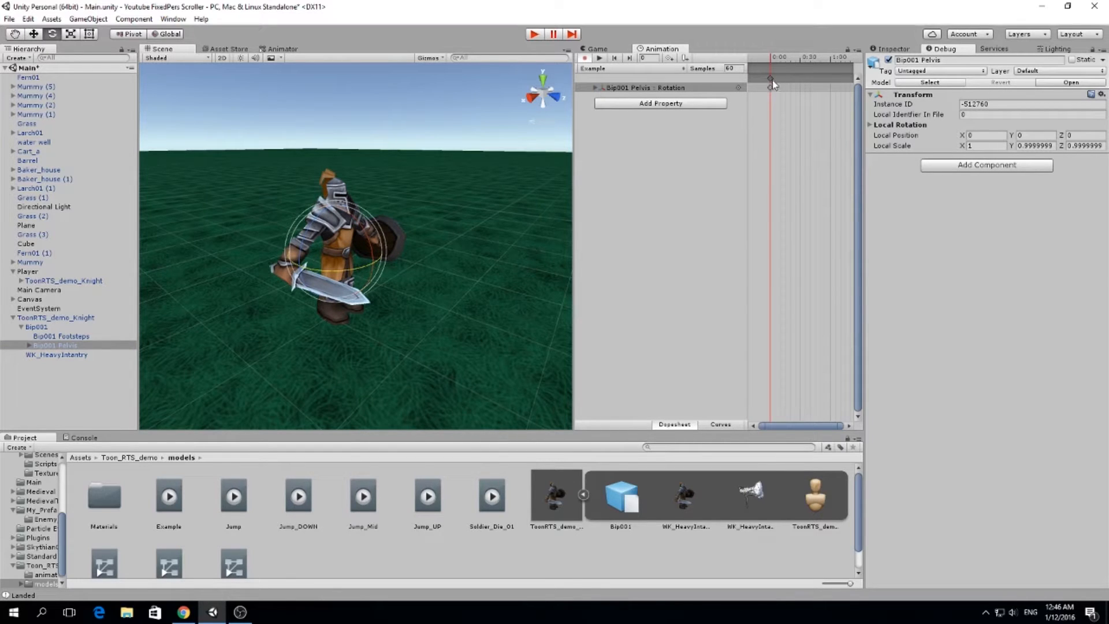
Step: Record rotation keys at frame 0 for Bip001 L Thigh and Bip001 R Thigh under the pelvis
click(28, 346)
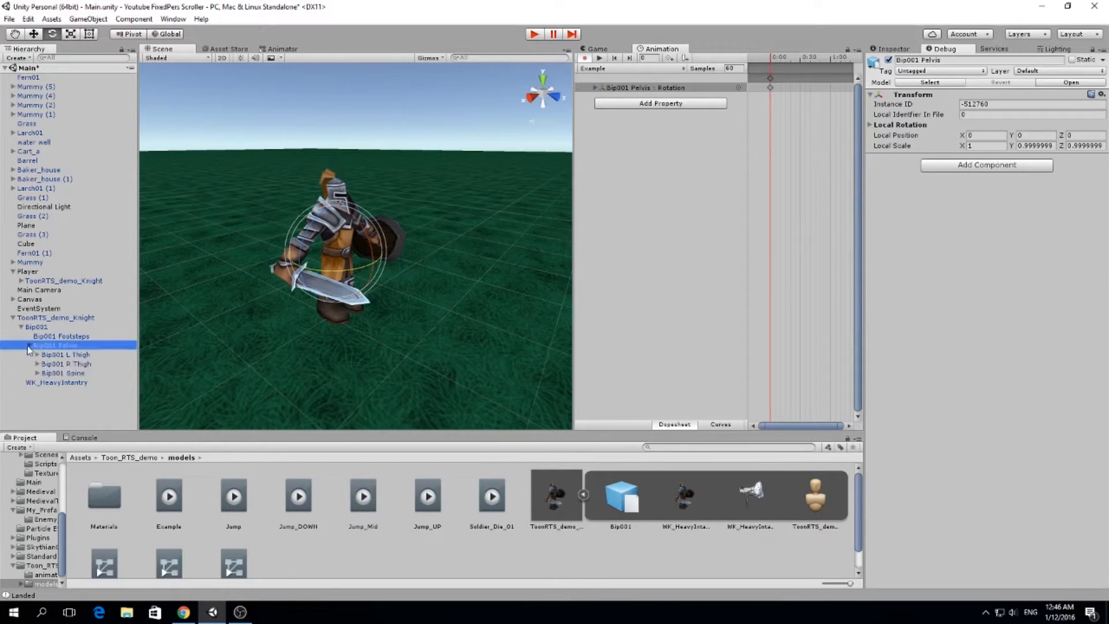
click(81, 356)
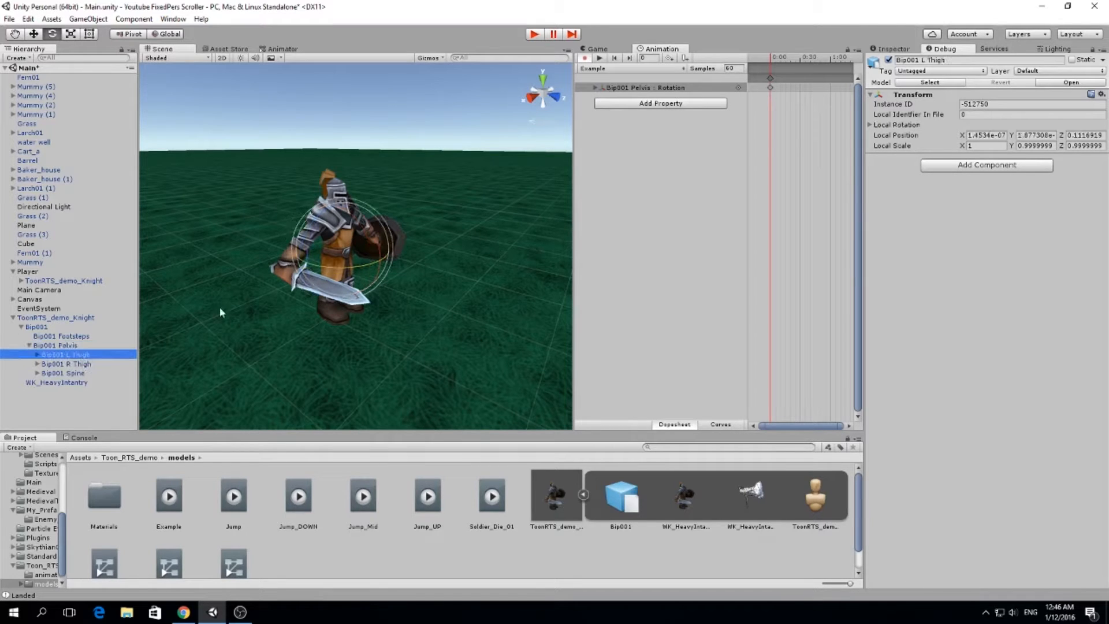
click(374, 239)
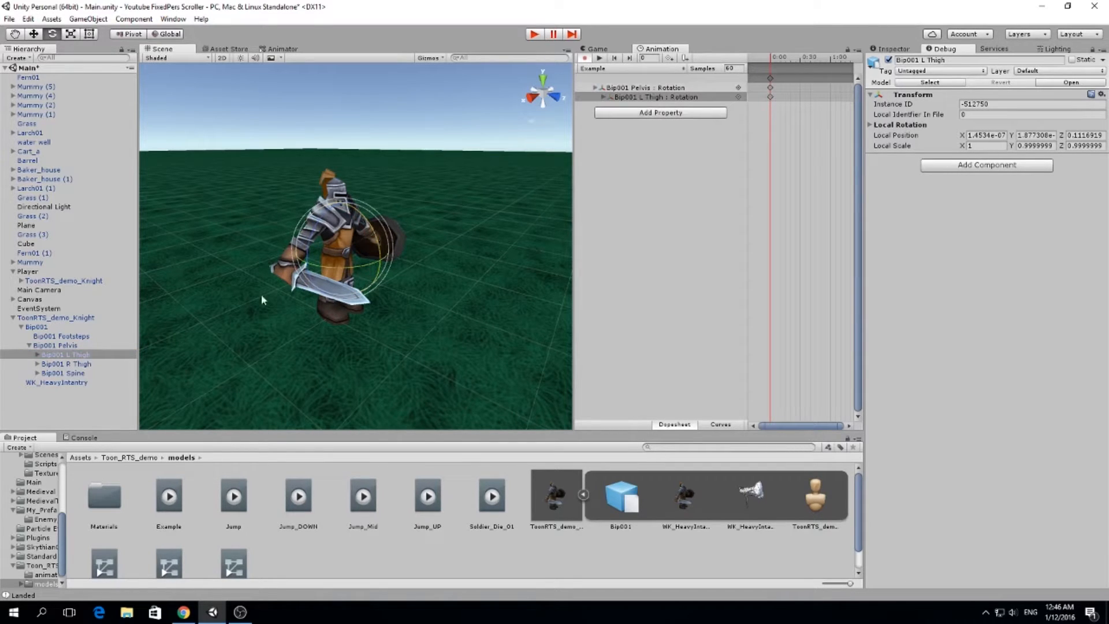
click(114, 364)
click(366, 248)
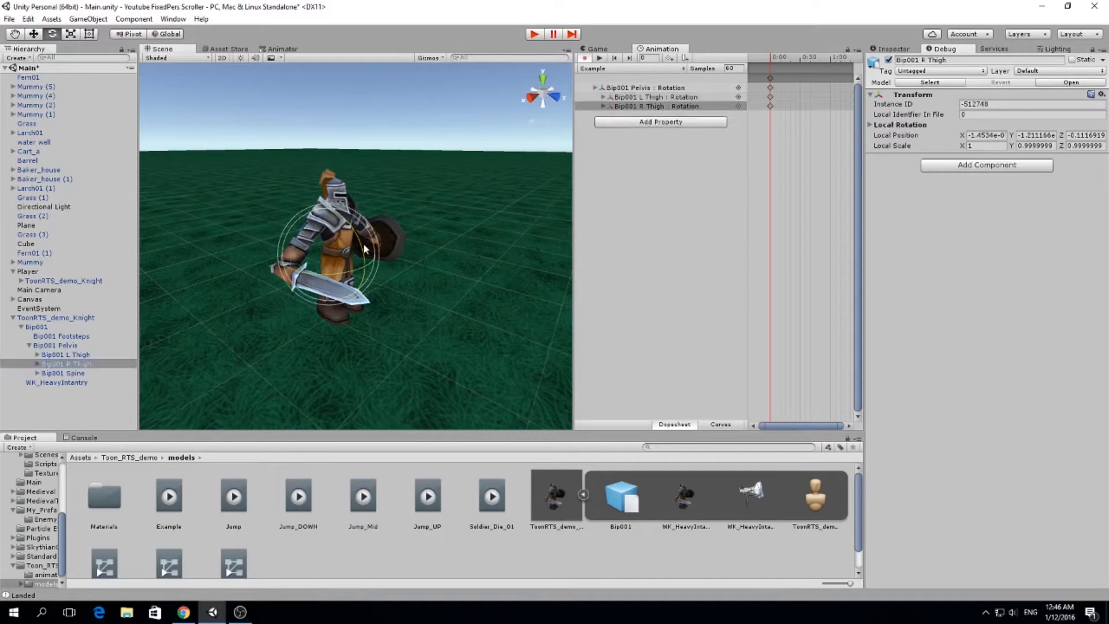
Step: Rotate Bip001 Spine at frame 0 to twist the knight's upper body sideways
alt+drag(412, 243, 248, 266)
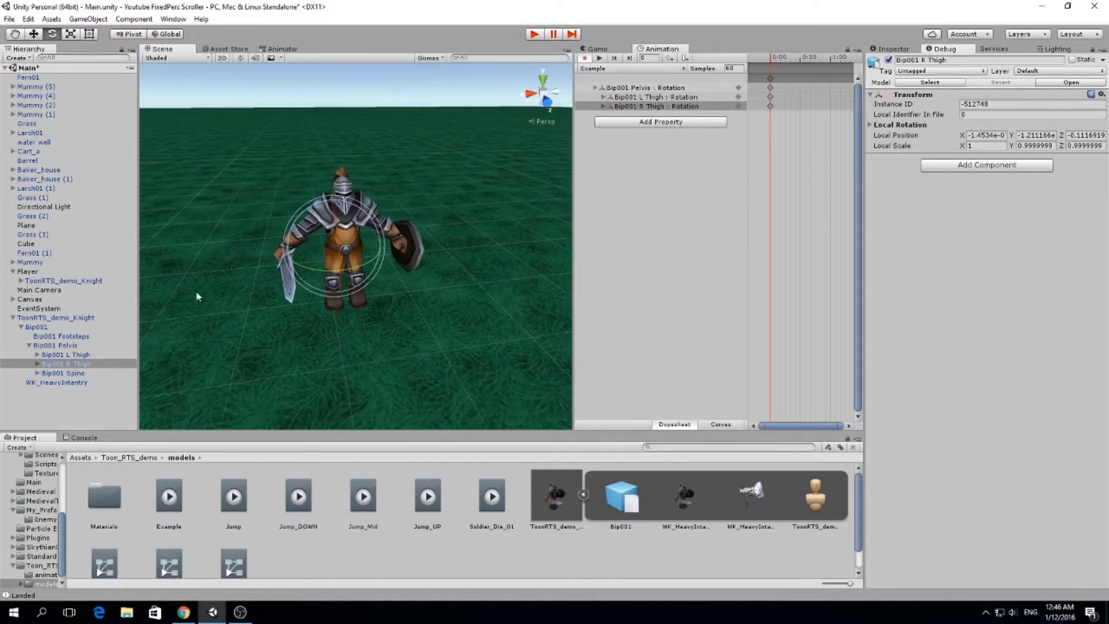
click(40, 373)
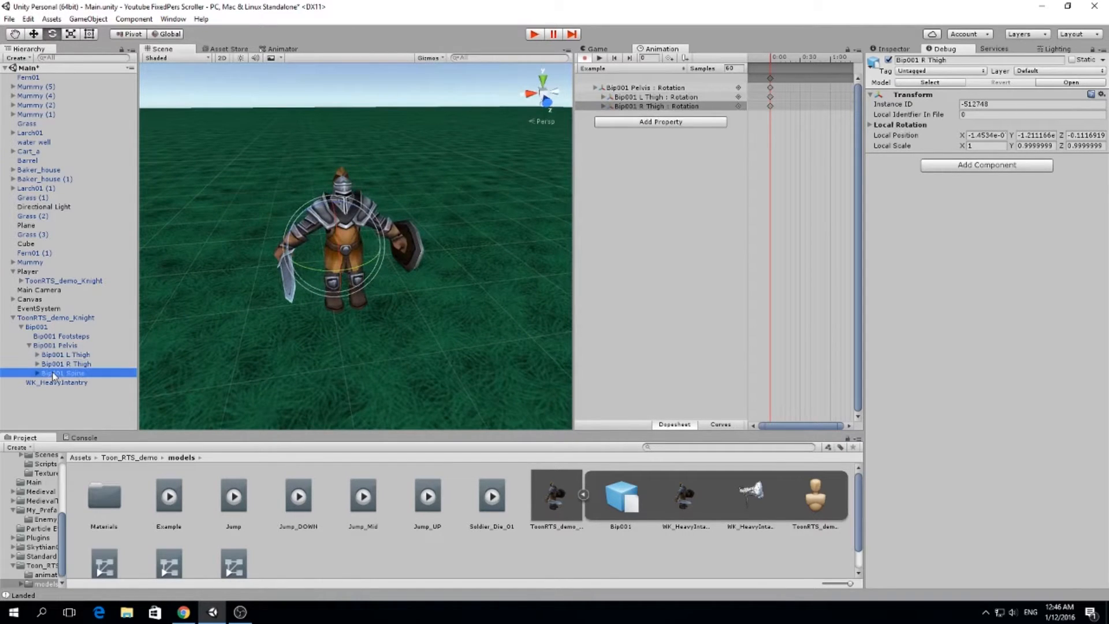
drag(358, 257, 390, 251)
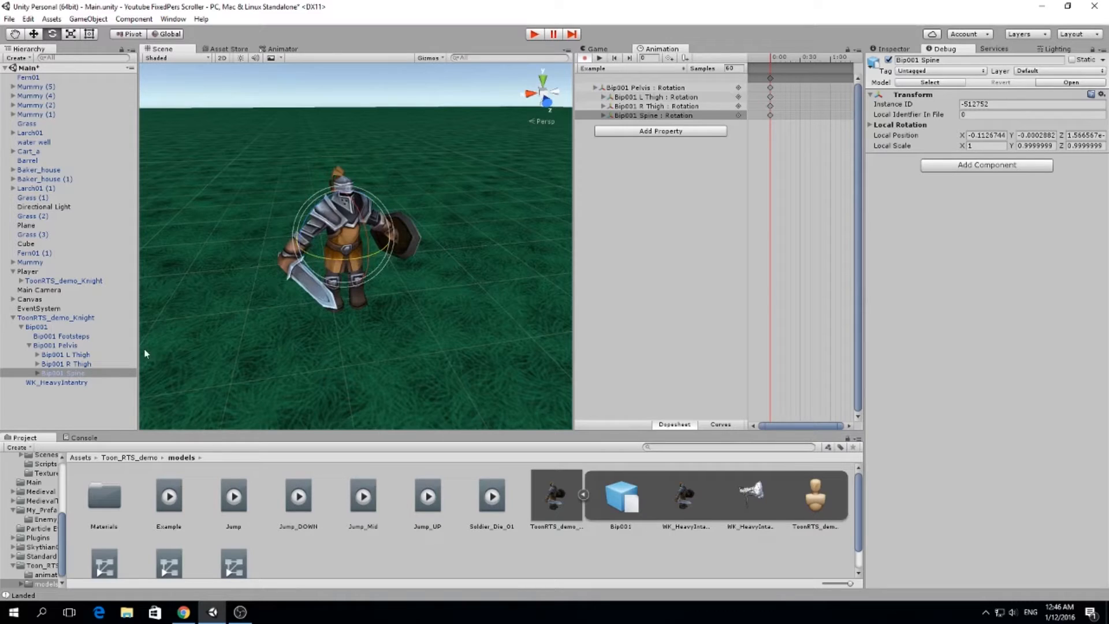
Step: Adjust the frame 0 rotation of the knight's left and right thighs to suit the twisted upper body
click(80, 355)
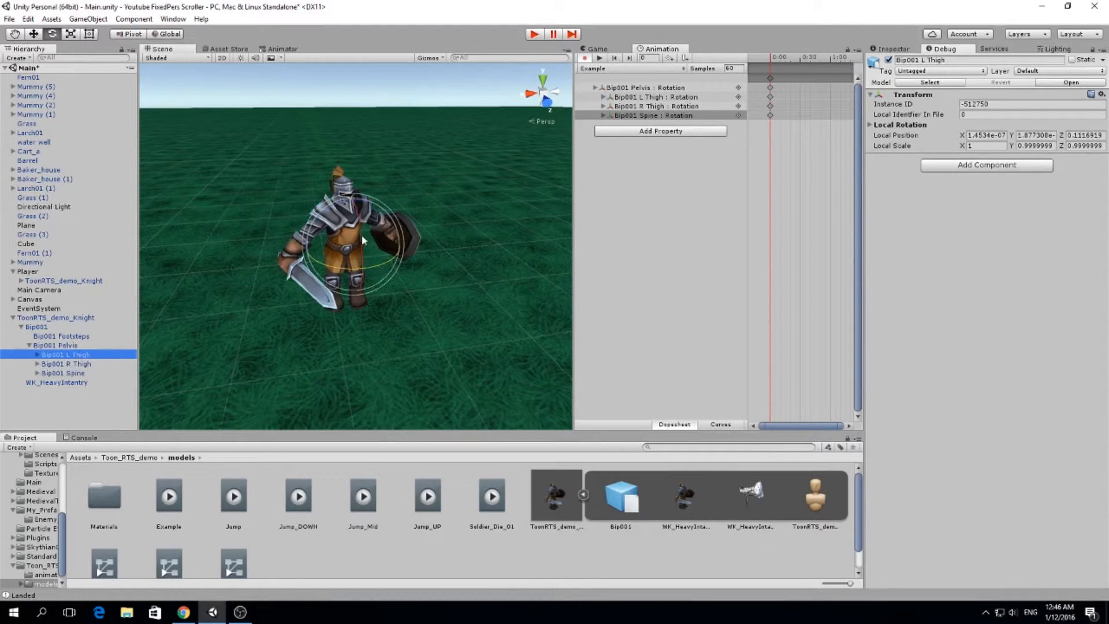
drag(372, 265, 394, 261)
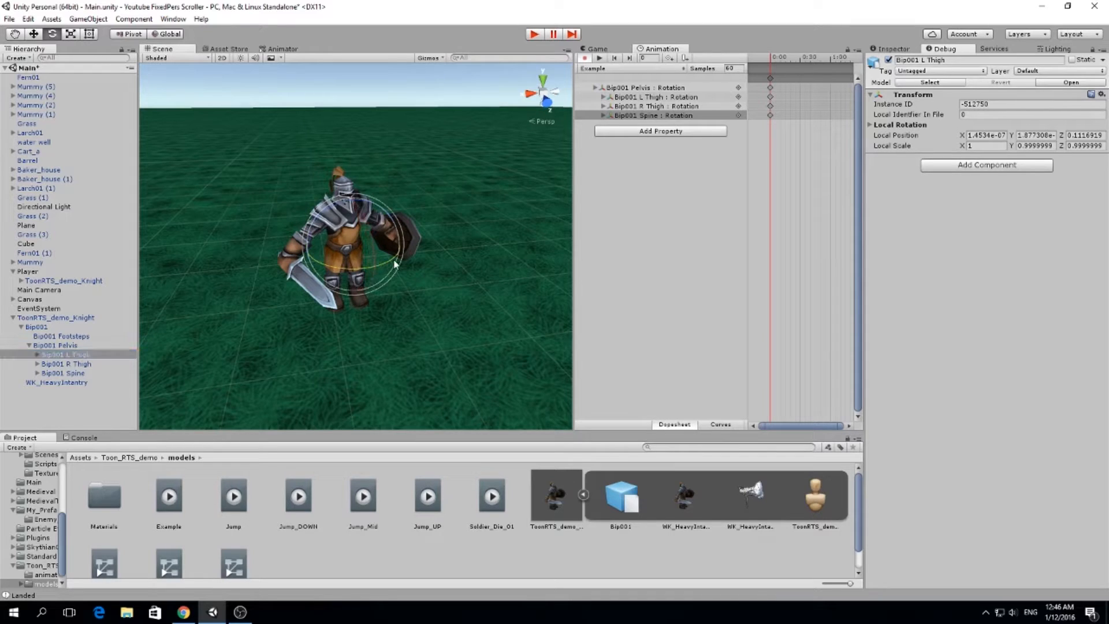
click(93, 364)
click(345, 273)
Step: Rotate the left and right thighs from a side view to spread the knight's legs into a stride at frame 0
click(115, 354)
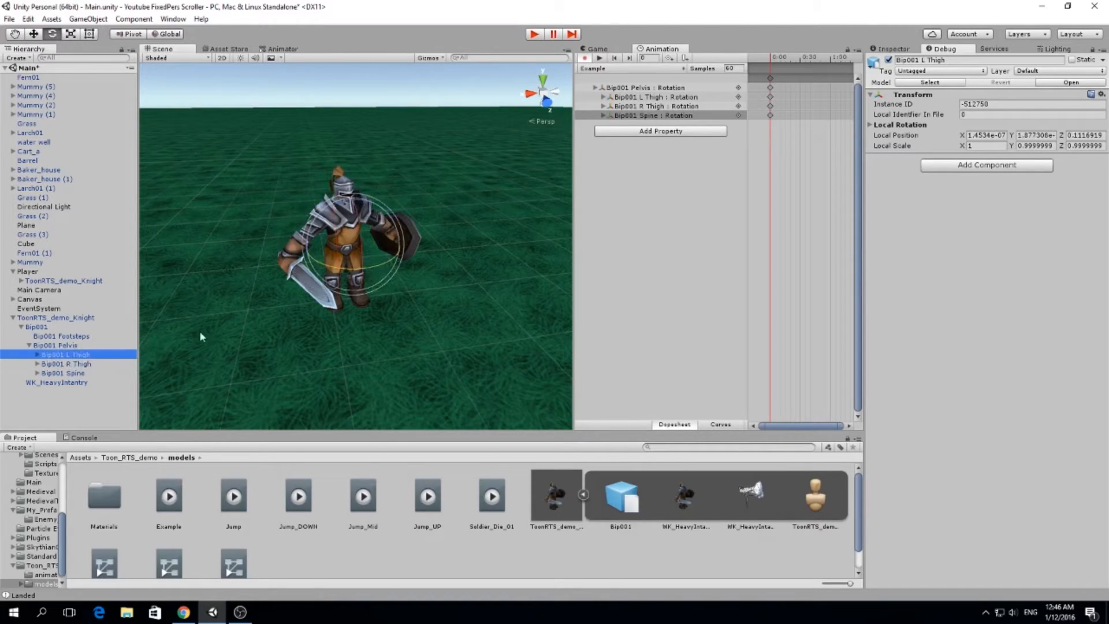
alt+drag(359, 239, 332, 272)
drag(306, 221, 325, 212)
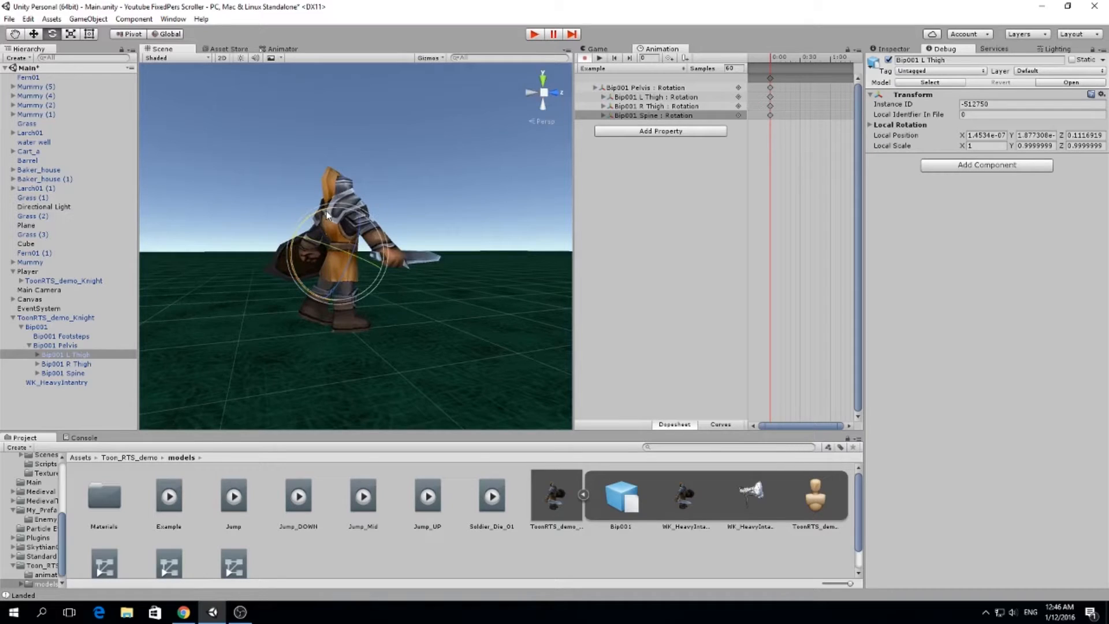
click(77, 364)
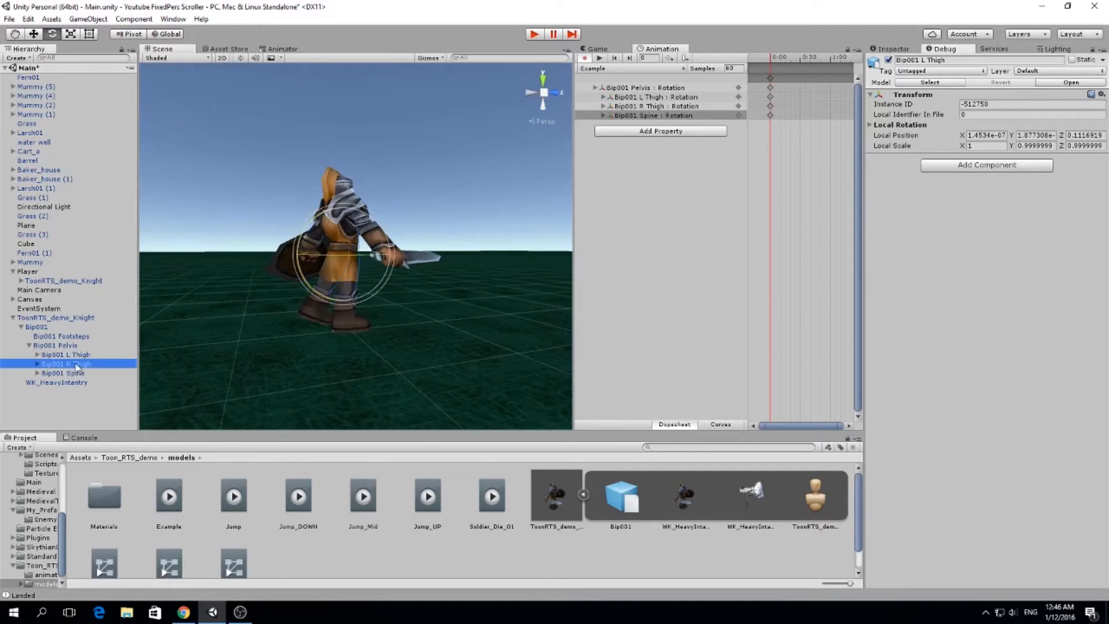
drag(334, 214, 309, 223)
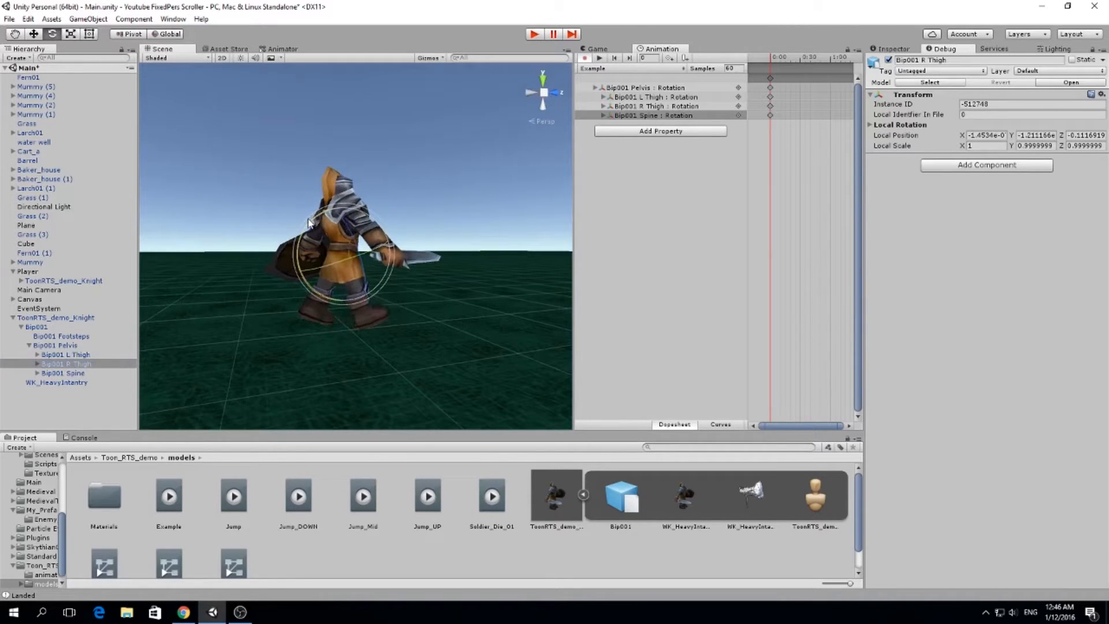
Step: Expand the right thigh and rotate Bip001 R Calf to bend the knight's right knee at frame 0
click(37, 364)
click(70, 373)
drag(345, 249, 364, 244)
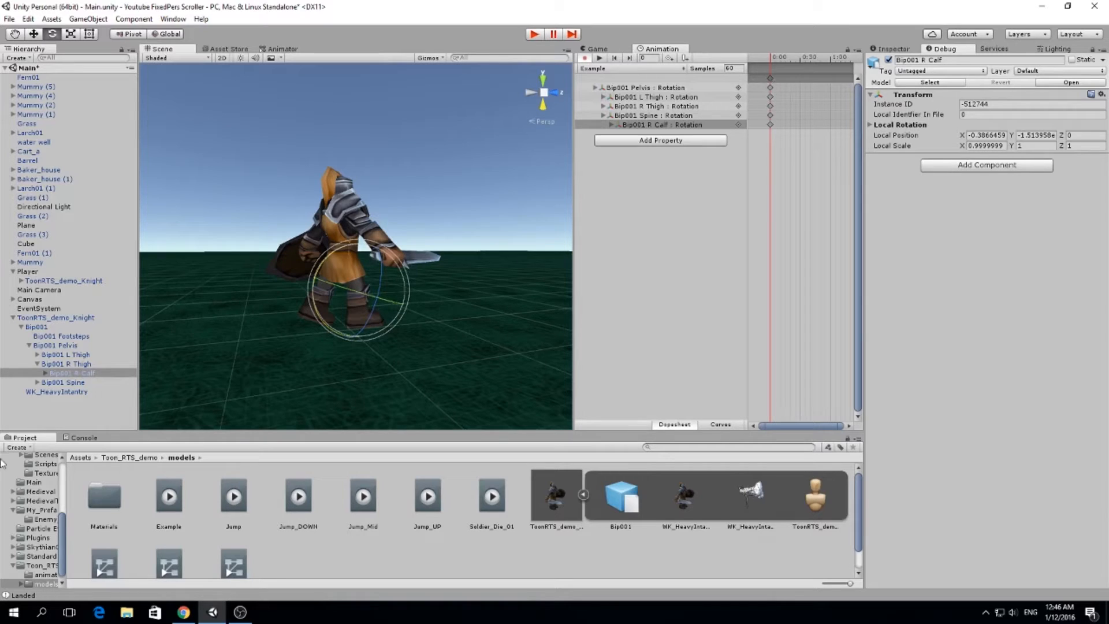
Step: Expand Bip001 R Calf and rotate Bip001 R Foot at frame 0 to angle the knight's right foot
click(45, 373)
click(74, 382)
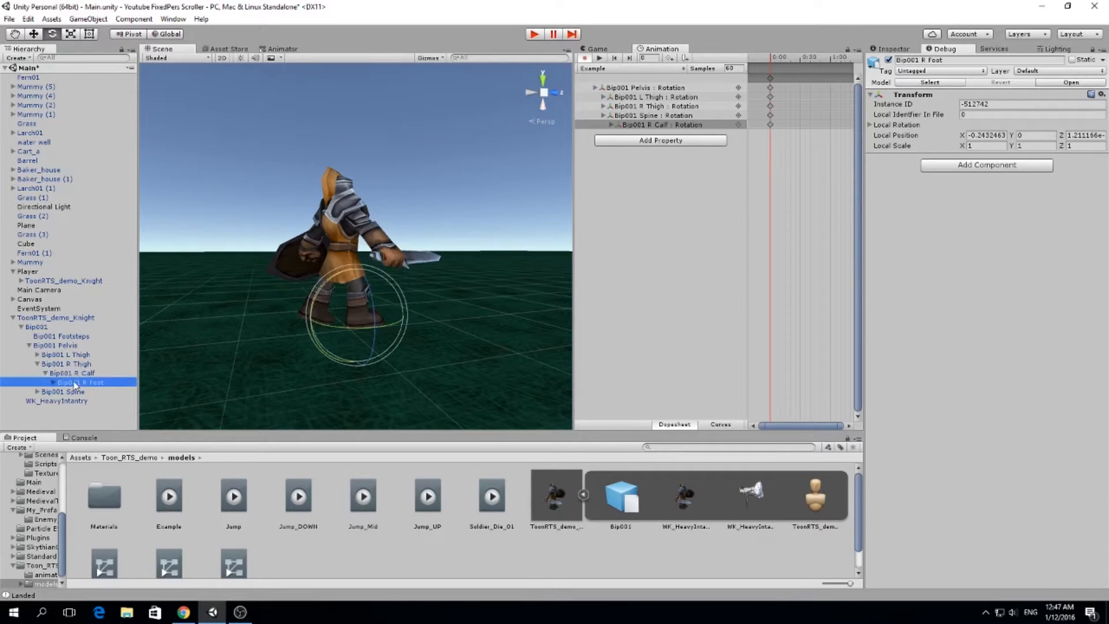
drag(326, 282, 326, 279)
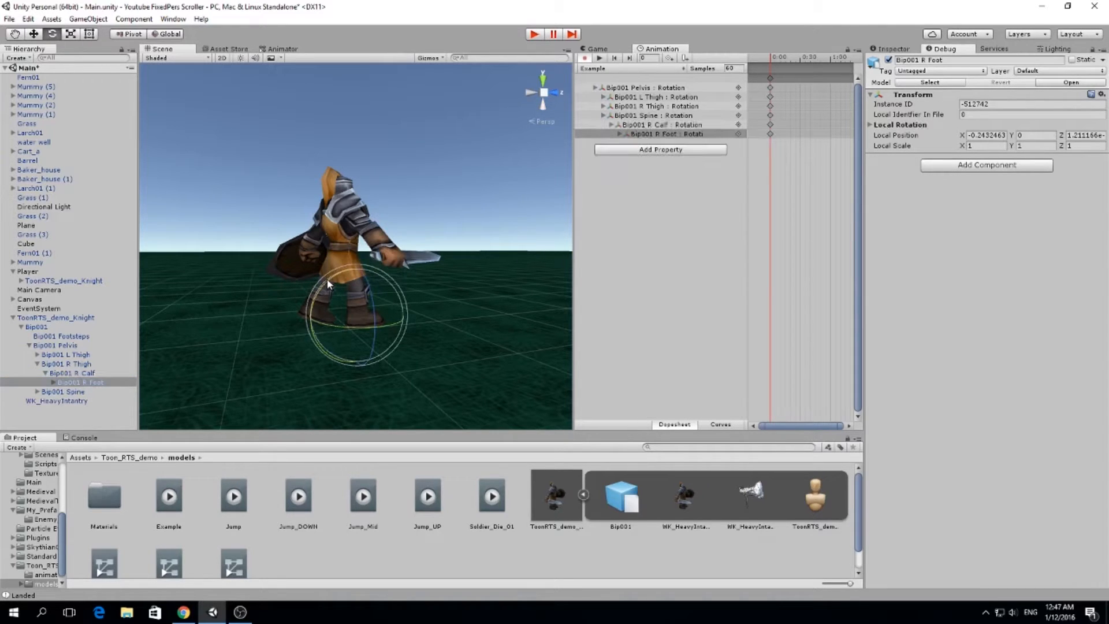
Step: Rotate Bip001 L Calf and Bip001 L Foot at frame 0 to pose the knight's lower left leg
alt+drag(268, 306, 426, 382)
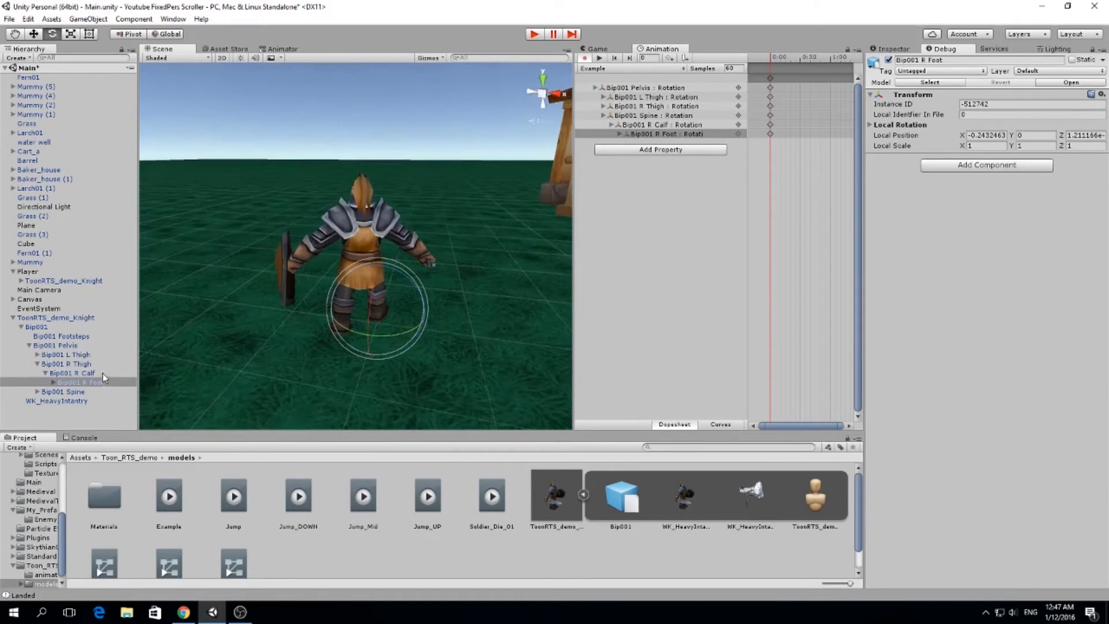
click(57, 363)
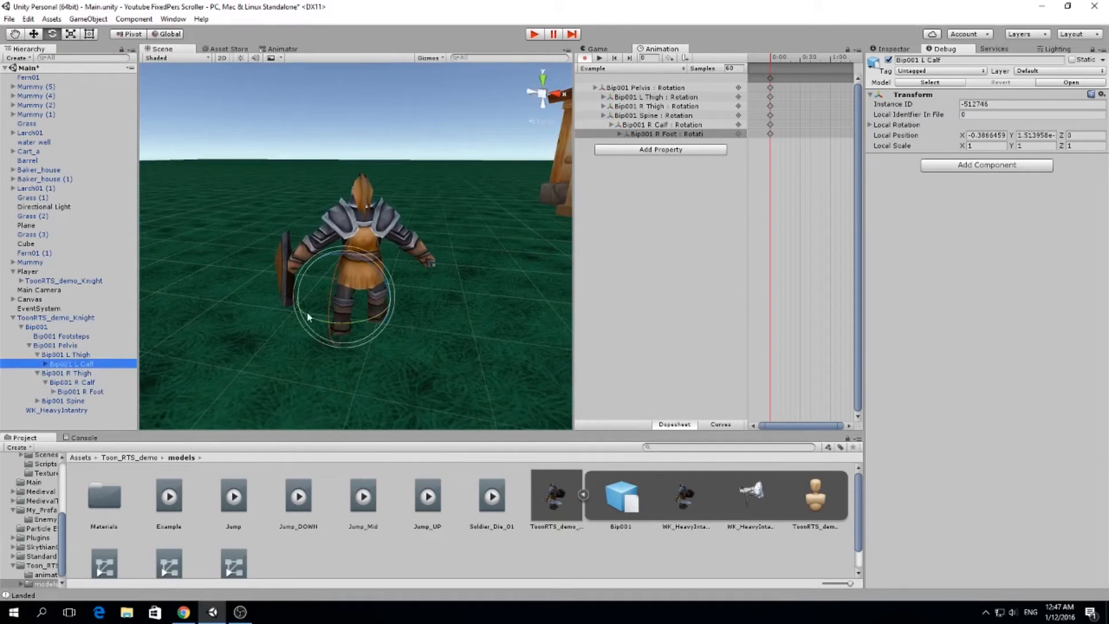
drag(326, 299, 328, 289)
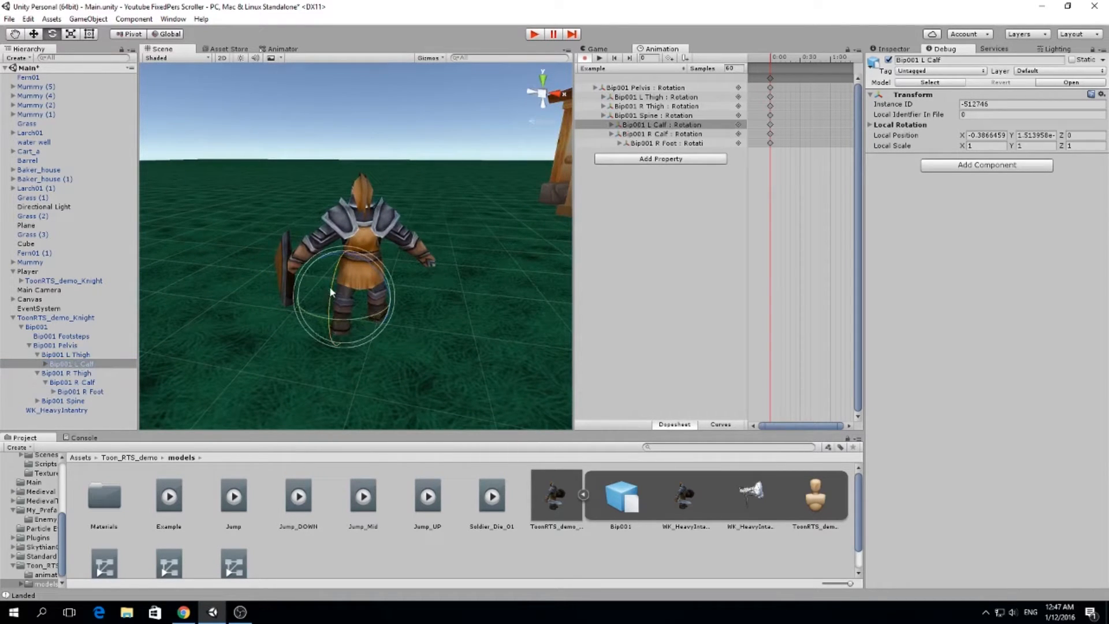
alt+drag(252, 300, 58, 236)
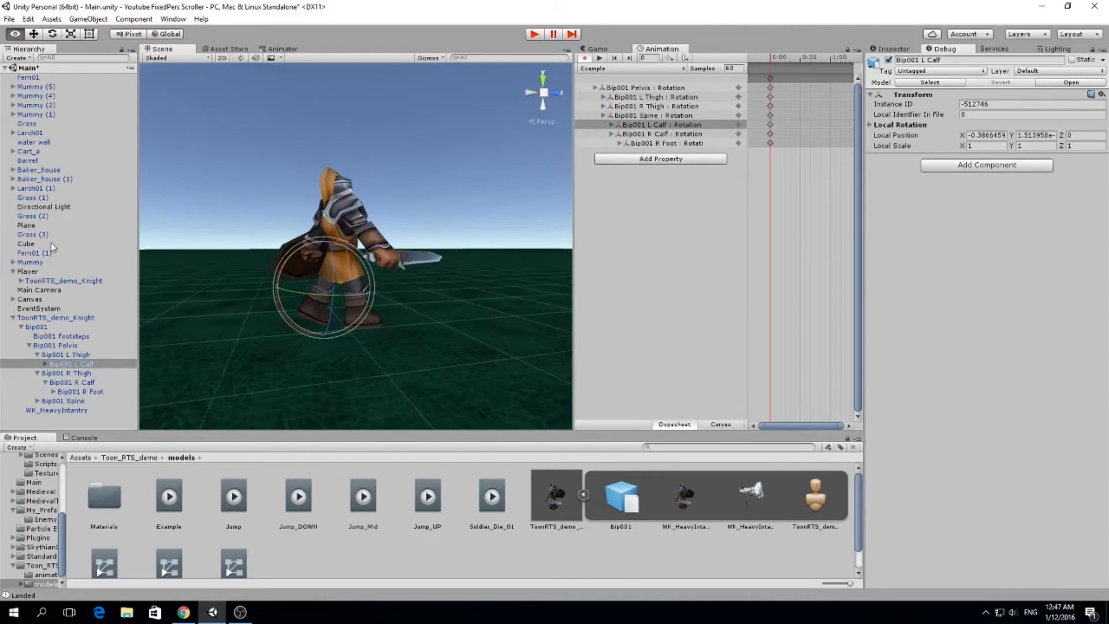
click(44, 364)
click(75, 373)
drag(275, 278, 268, 280)
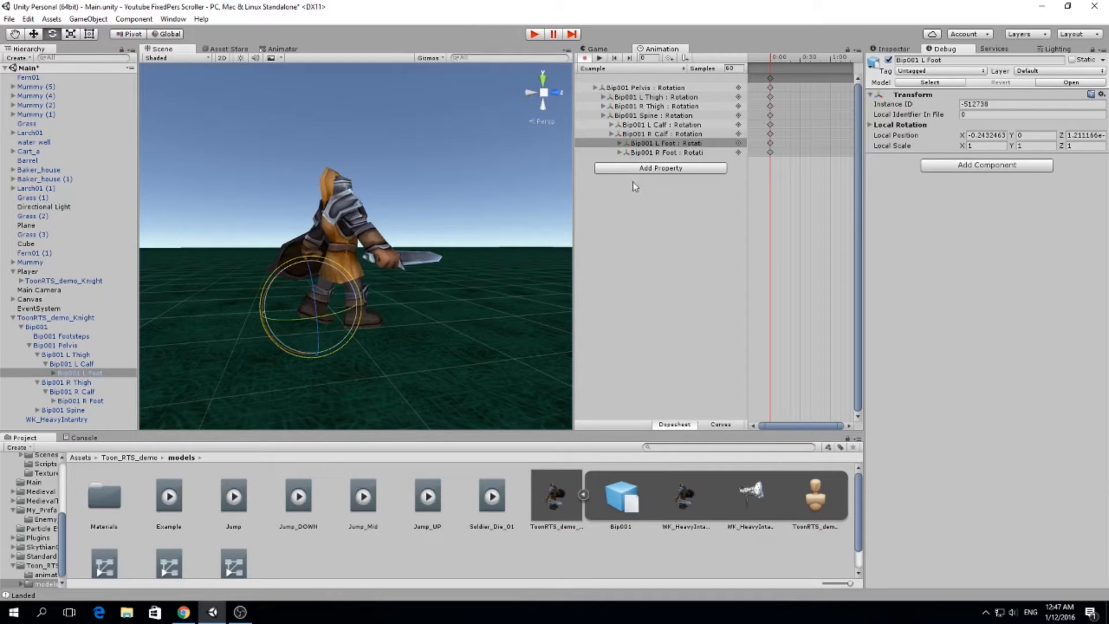
Step: Expand Bip001 Spine and rotate Bip001 L Clavicle and Bip001 R Clavicle slightly at frame 0 to adjust the shoulders
alt+drag(404, 130, 312, 232)
alt+drag(336, 194, 258, 156)
alt+drag(242, 196, 214, 182)
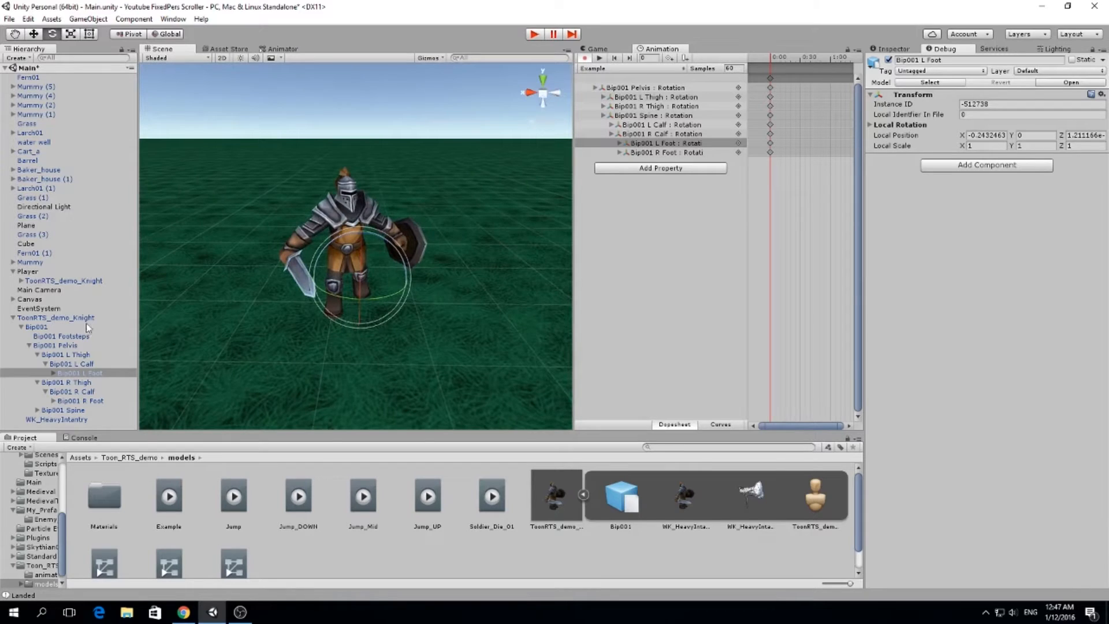
click(61, 383)
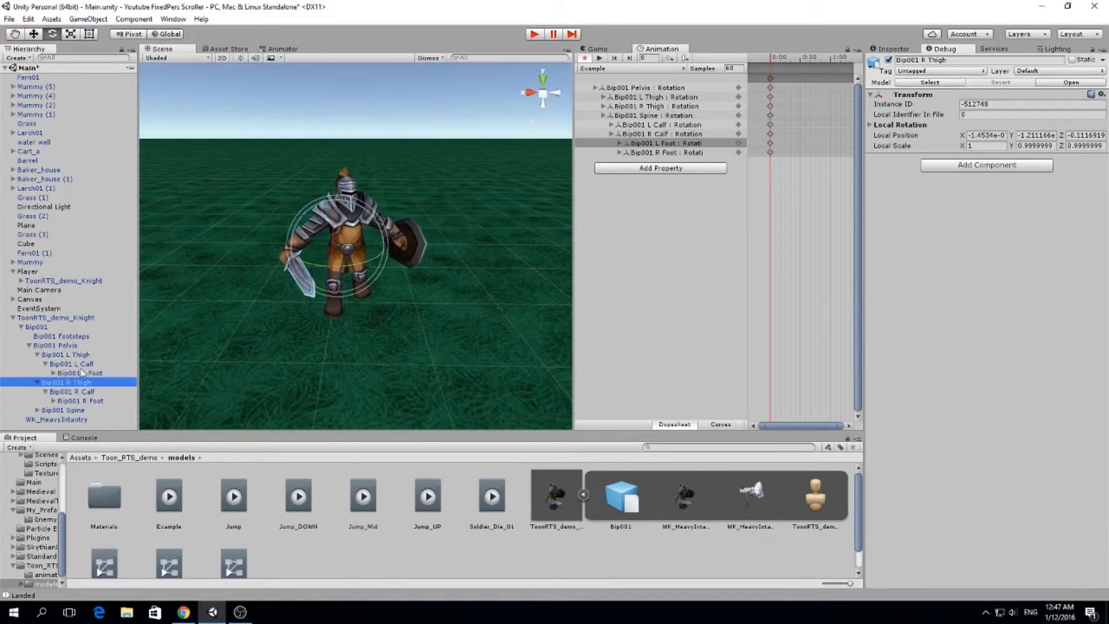
click(37, 410)
click(63, 398)
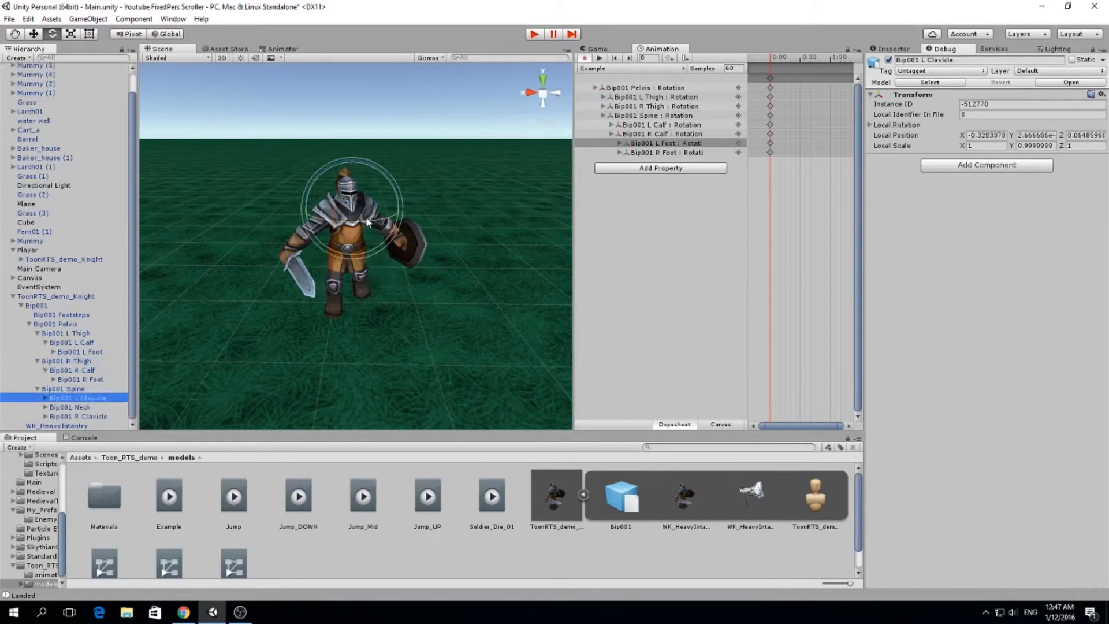
click(68, 417)
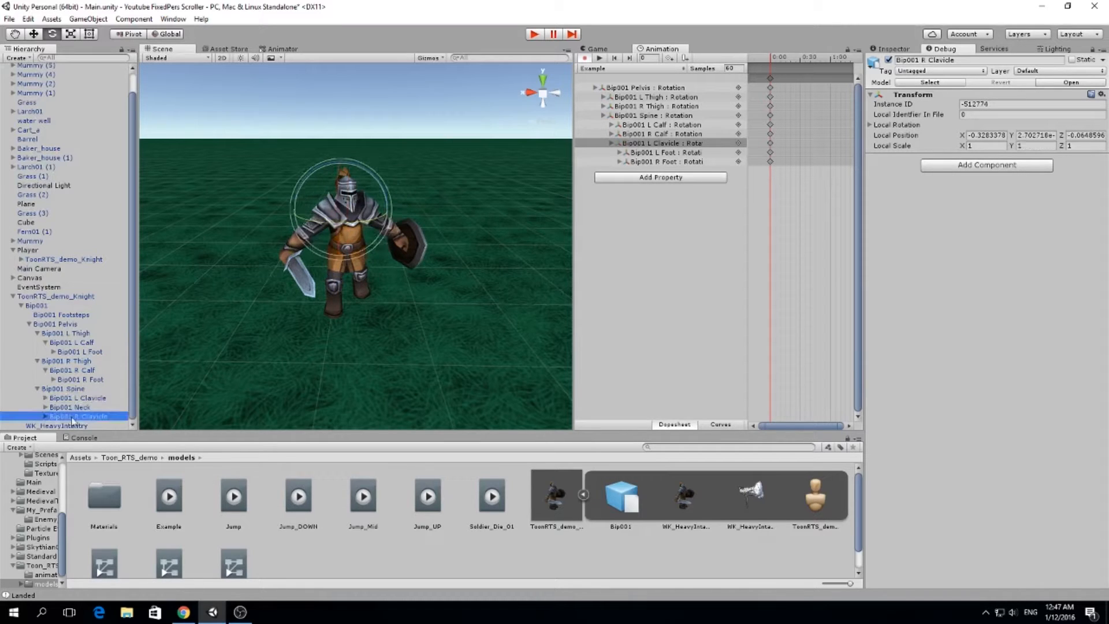
drag(349, 224, 348, 225)
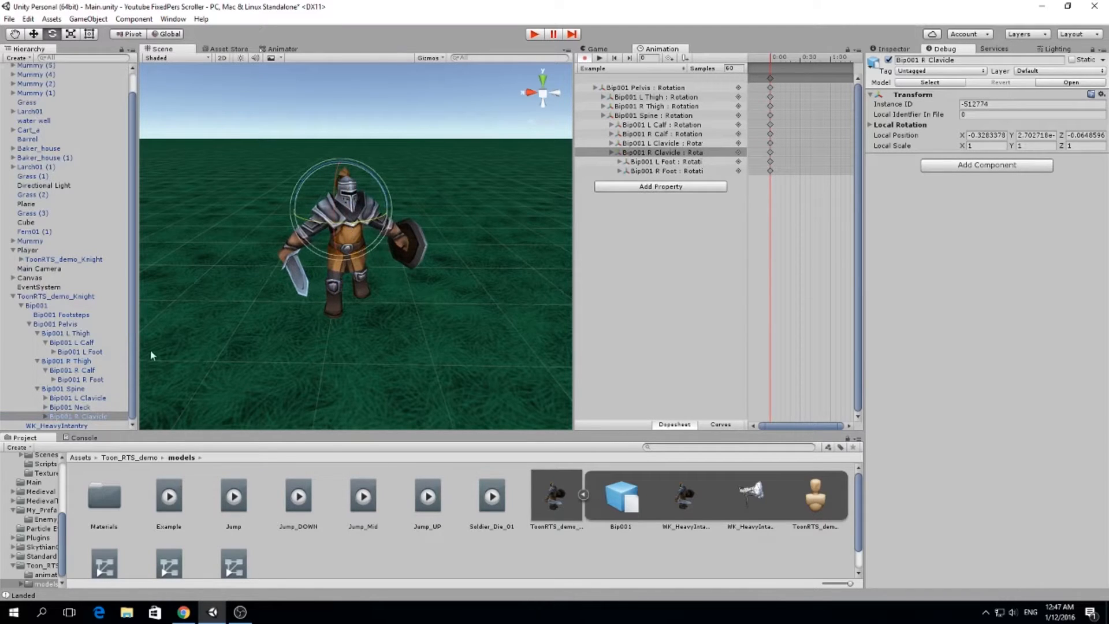
Step: Rotate Bip001 R UpperArm under the right clavicle to reposition the sword arm at frame 0
click(45, 417)
scroll(98, 399, down, 1)
click(98, 417)
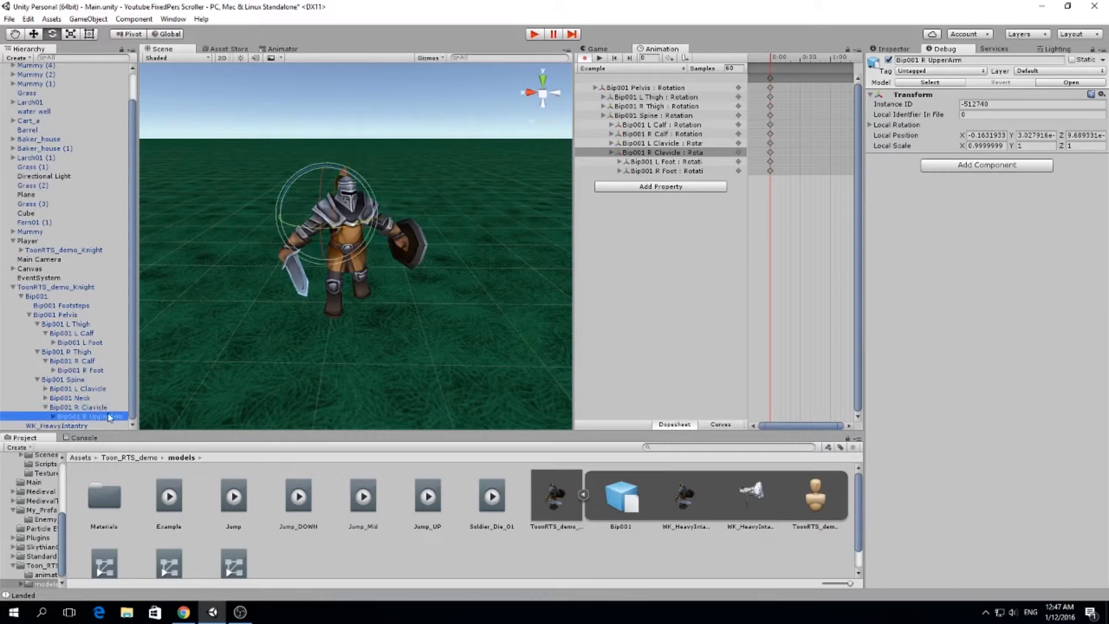
mouse_move(330, 226)
mouse_down()
mouse_move(374, 217)
mouse_move(326, 191)
mouse_move(344, 216)
mouse_up()
key(ctrl+z)
Step: Rotate Bip001 R Forearm at frame 0 to bring the sword across the front of the knight's body
click(53, 416)
scroll(63, 418, down, 1)
click(93, 416)
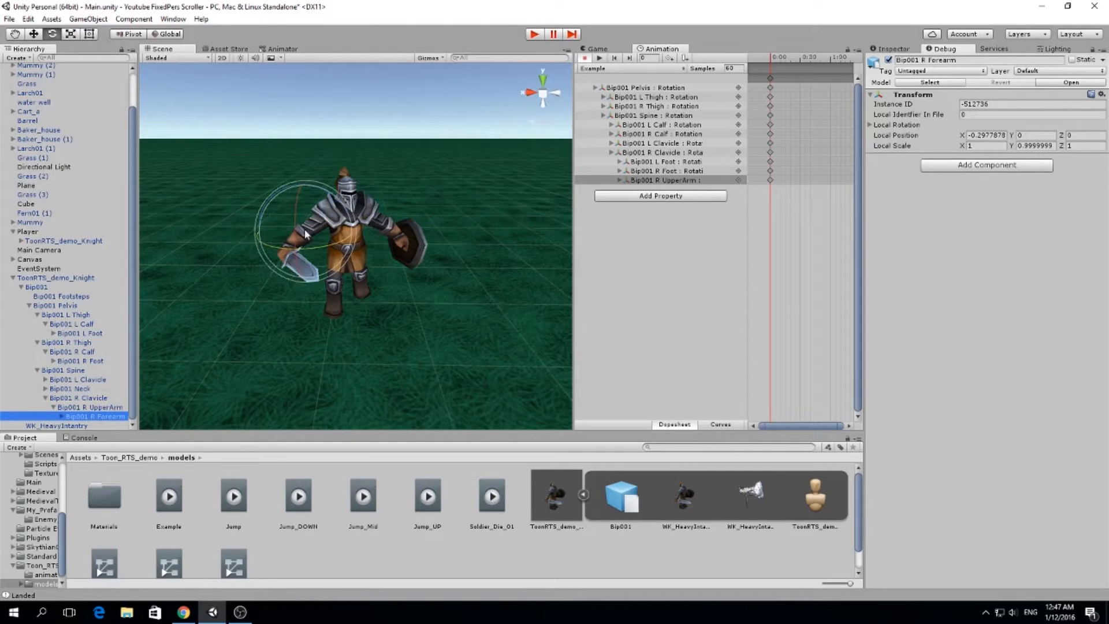
drag(312, 241, 321, 203)
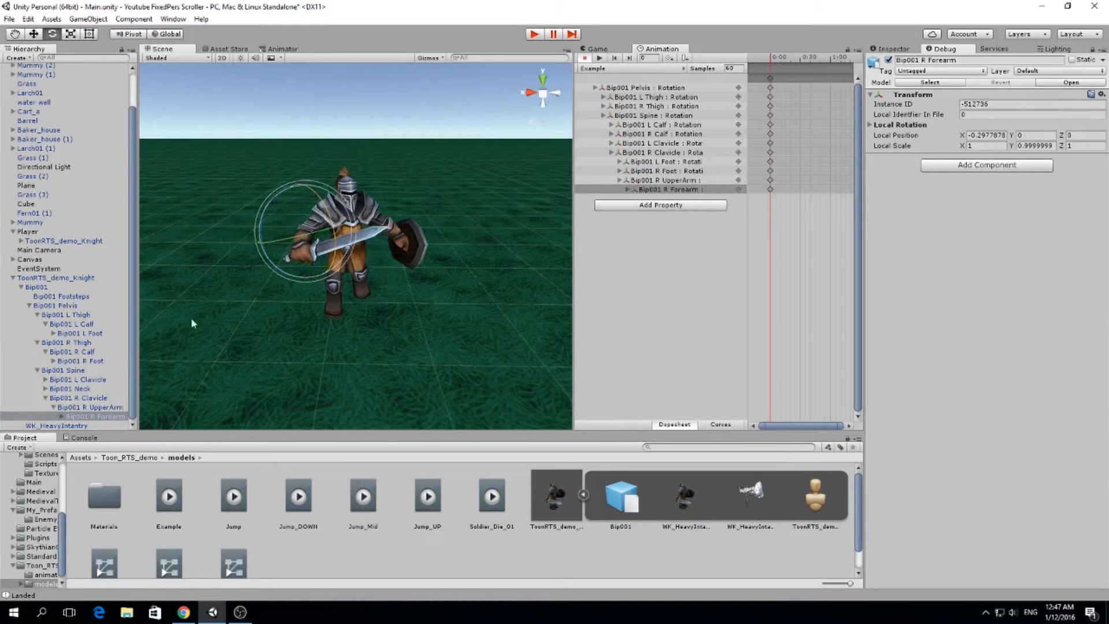
Step: Rotate Bip001 L UpperArm and Bip001 L Forearm at frame 0 to bring the shield in front of the knight
click(44, 381)
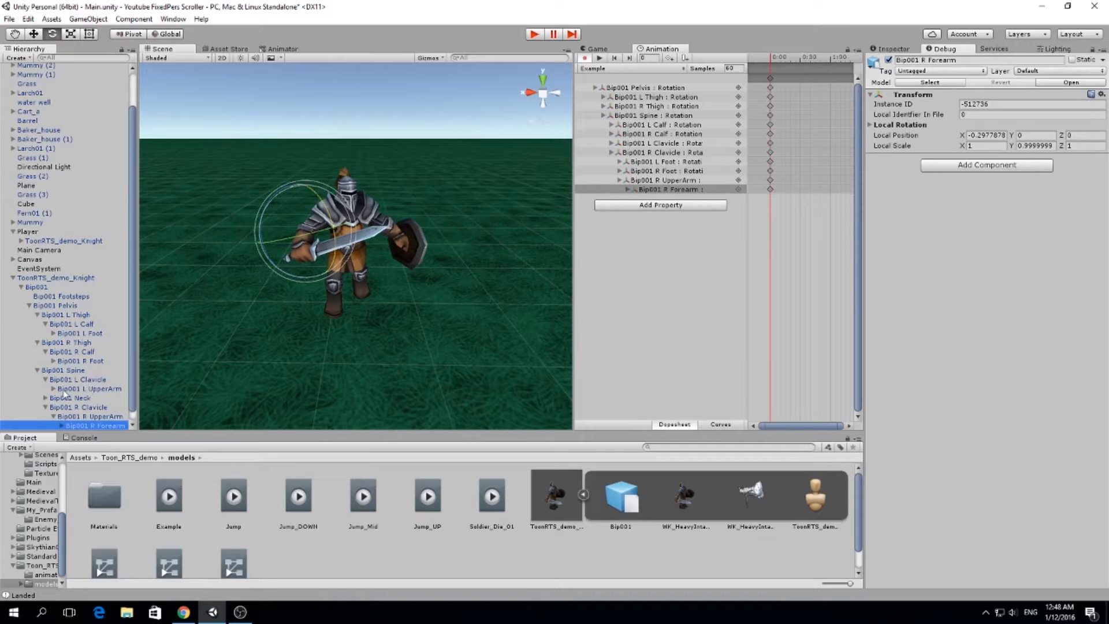
click(93, 391)
drag(426, 220, 382, 225)
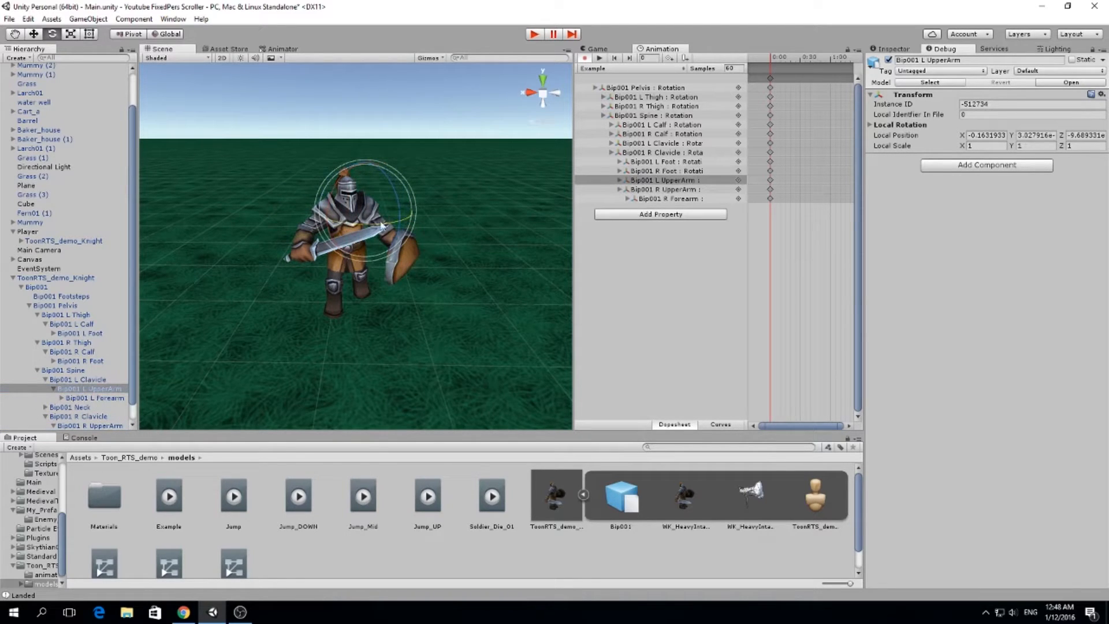
click(95, 398)
drag(364, 243, 436, 231)
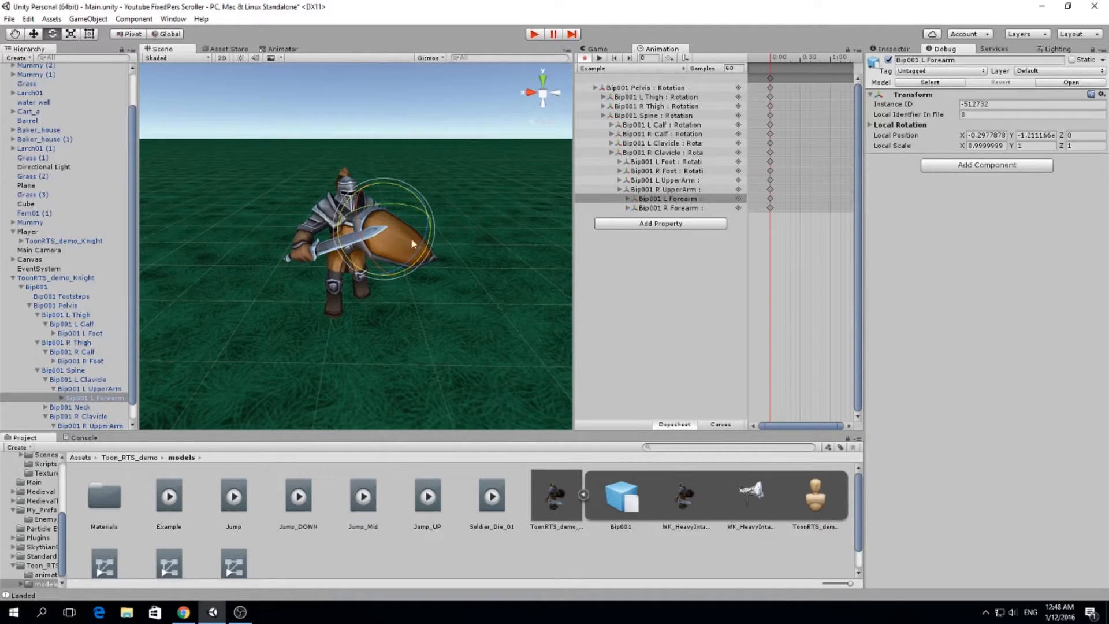
Step: Rotate Bip001 L Hand and readjust Bip001 L Forearm at frame 0 to refine the angle of the shield
click(61, 398)
click(97, 407)
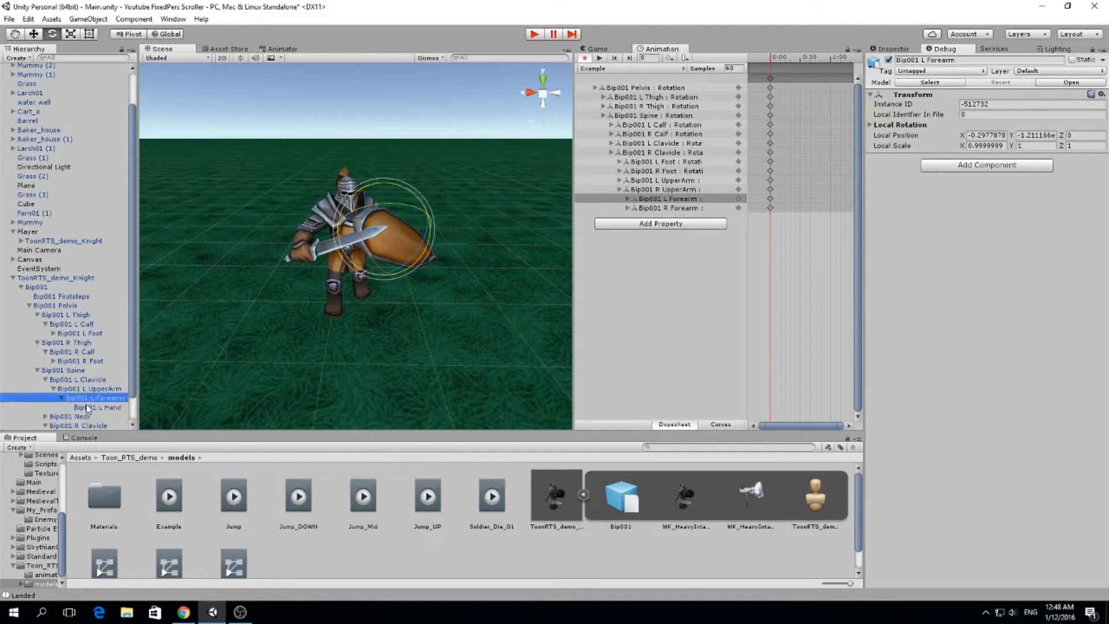
alt+drag(354, 206, 422, 266)
drag(362, 202, 394, 186)
key(alt)
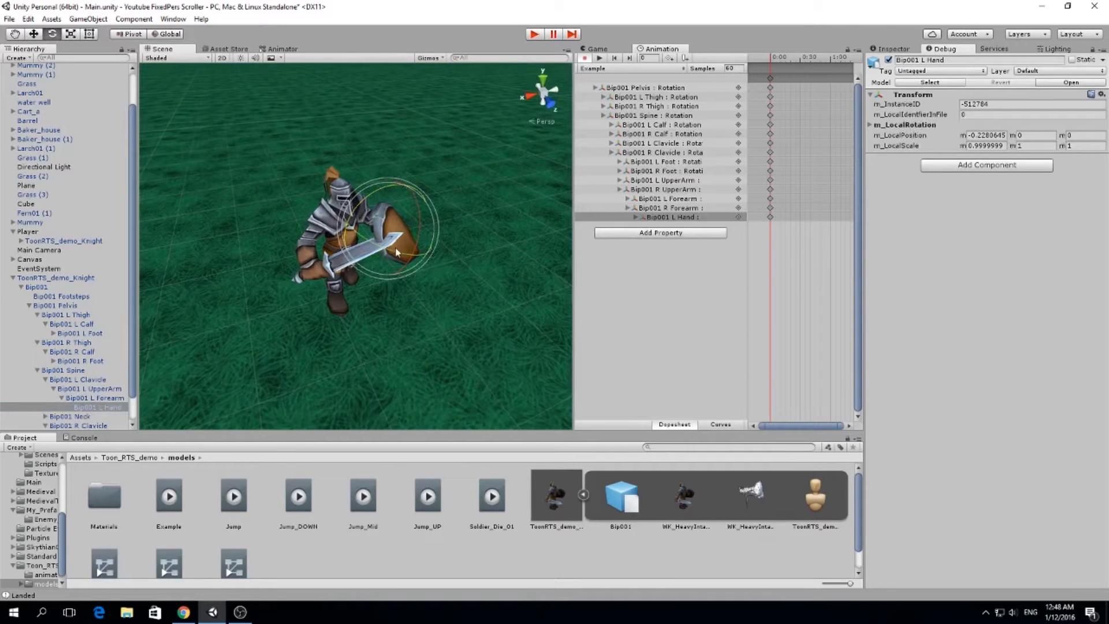
click(95, 398)
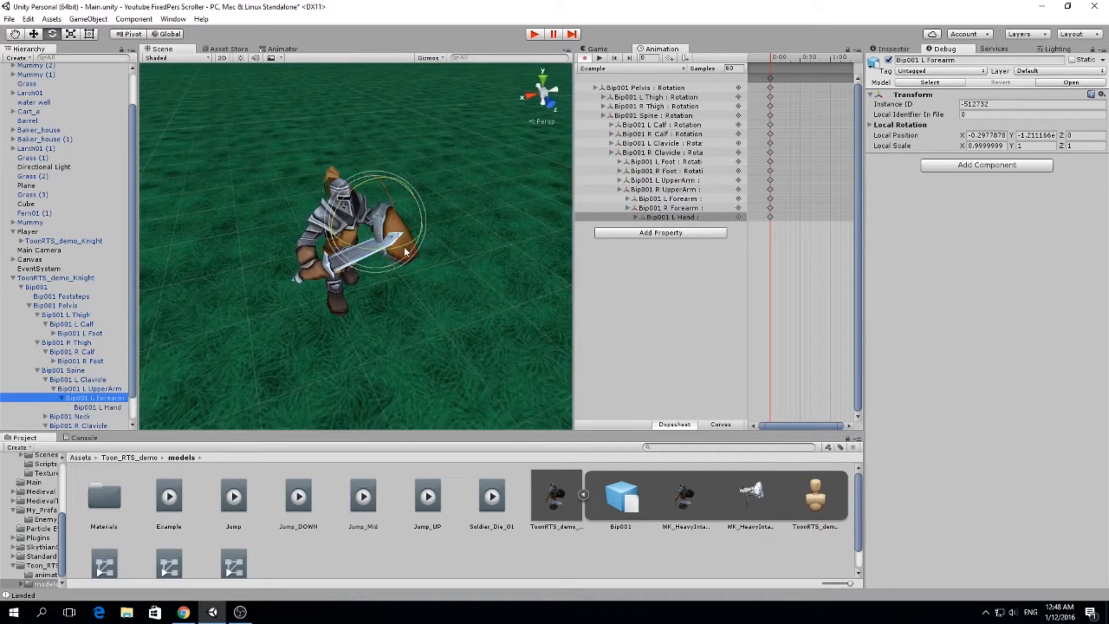
drag(385, 255, 365, 247)
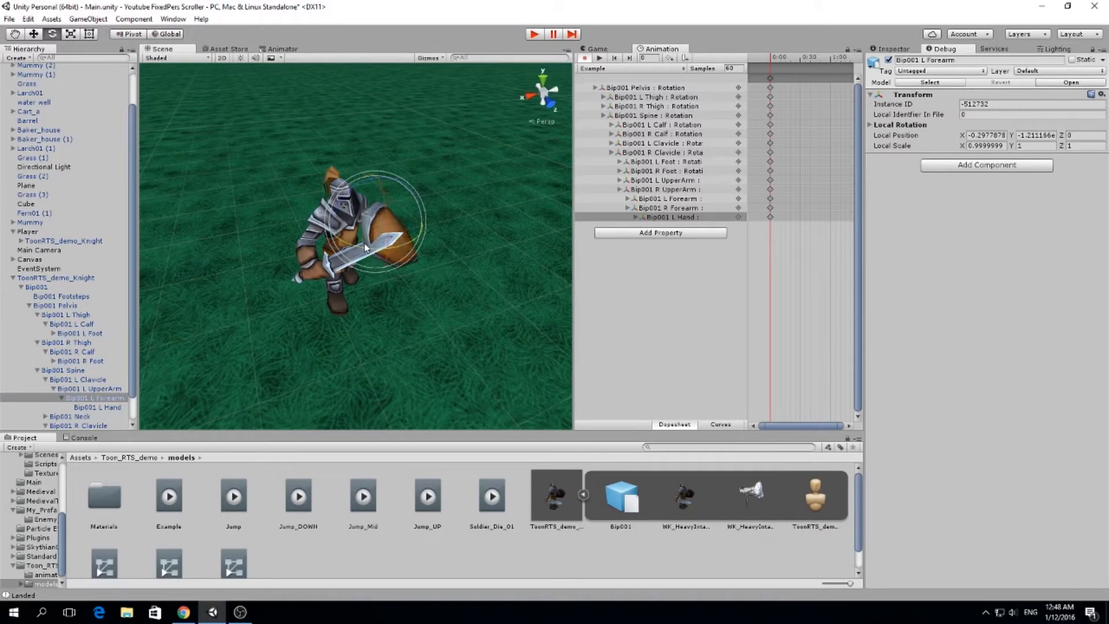
Step: Adjust the rotation of Bip001 R Forearm at frame 0 to fine-tune how the knight holds the sword
scroll(120, 361, down, 2)
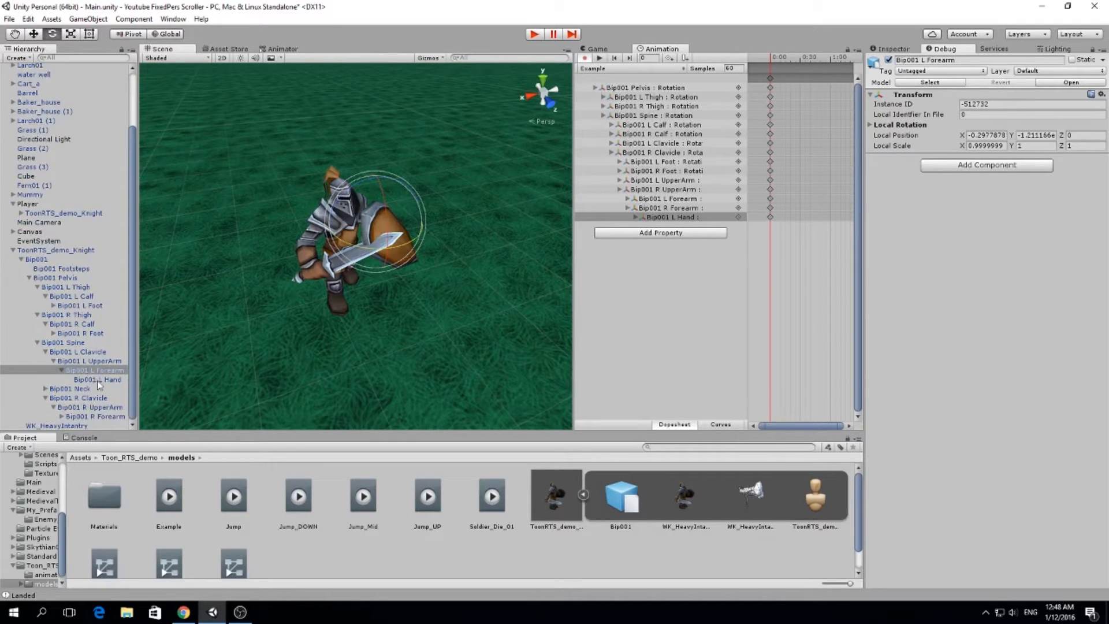
click(95, 417)
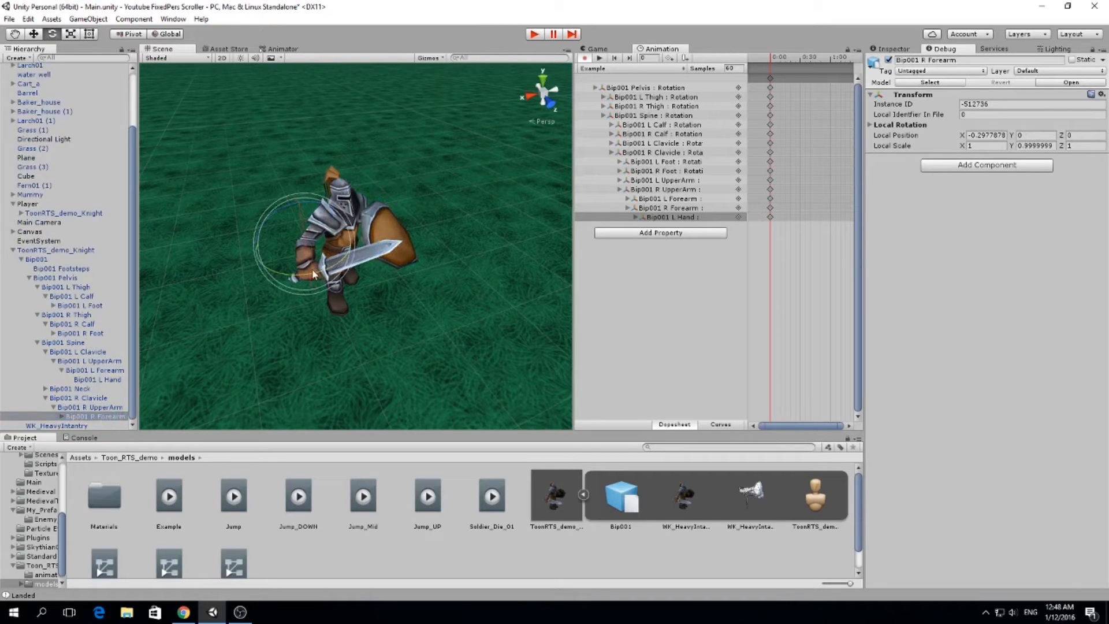
alt+drag(353, 254, 447, 282)
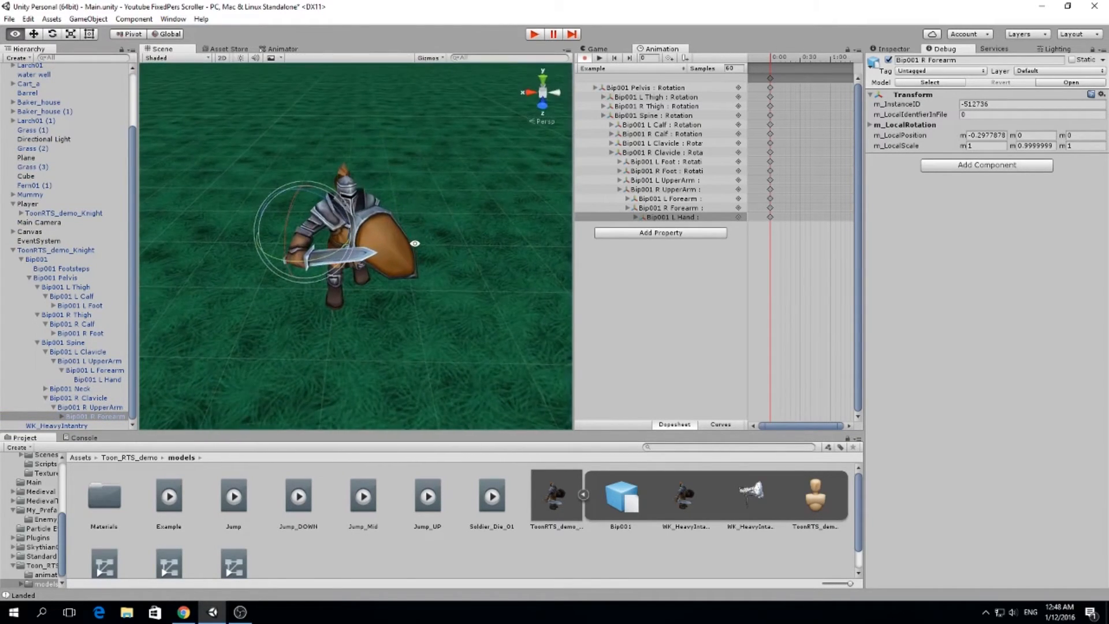
Step: Rotate Bip001 Neck and Bip001 Spine at frame 0 to refine the direction of the knight's head and torso
click(84, 389)
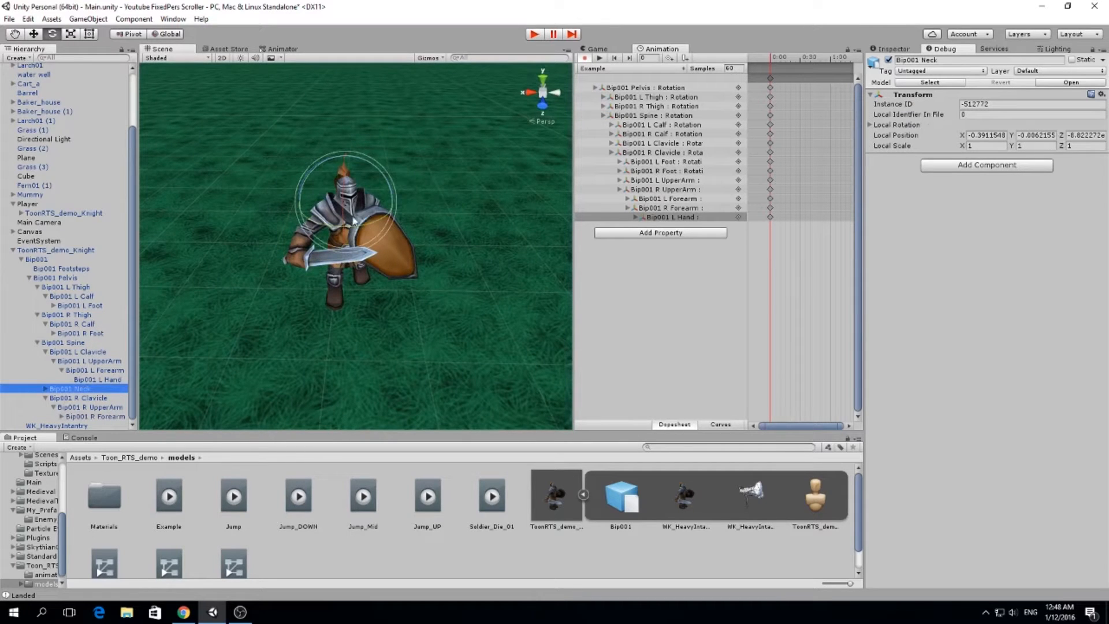
drag(365, 226, 257, 261)
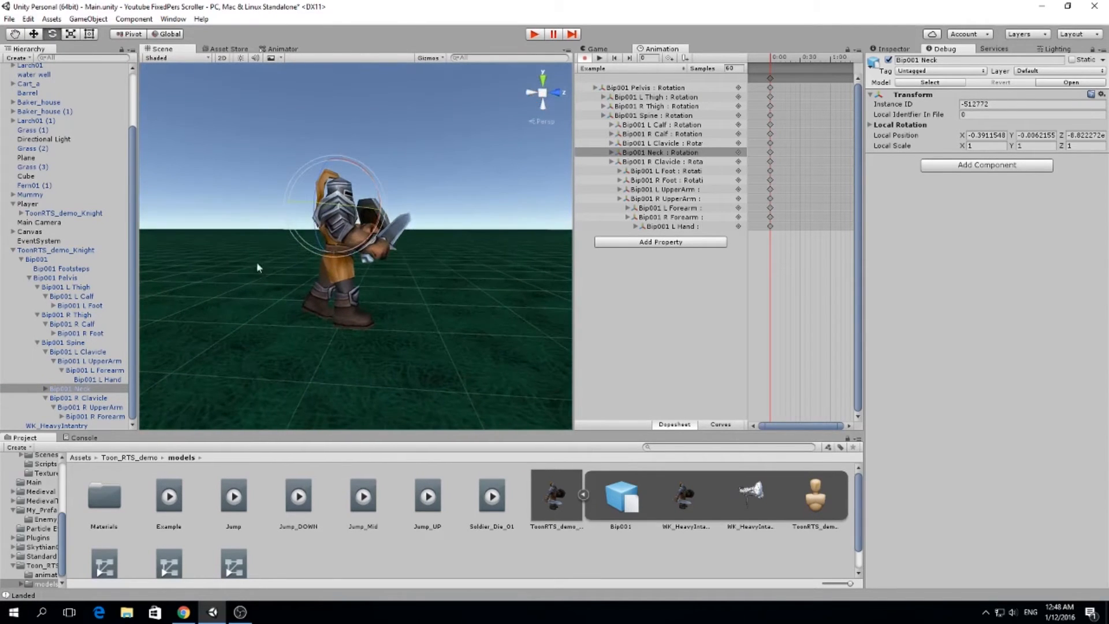
click(82, 342)
drag(357, 201, 872, 228)
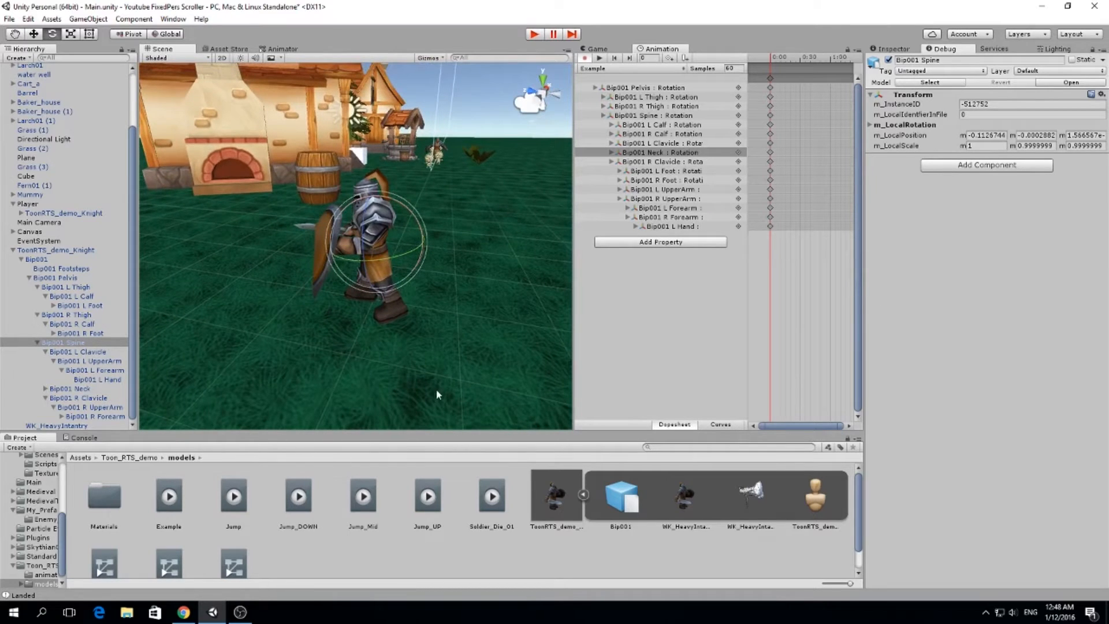
click(87, 389)
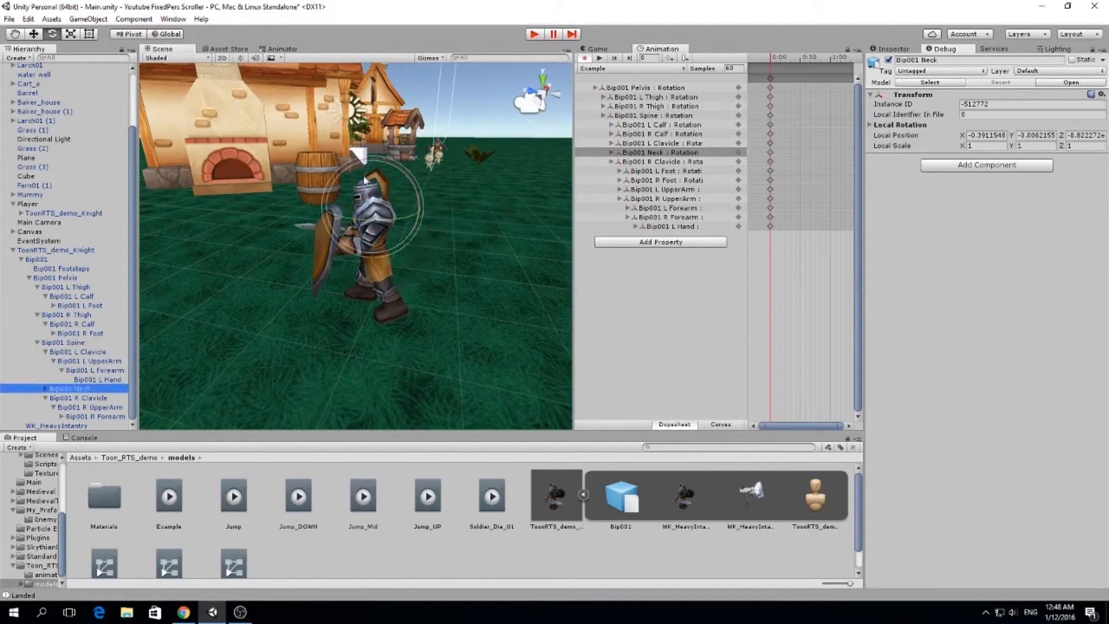
alt+drag(369, 176, 509, 227)
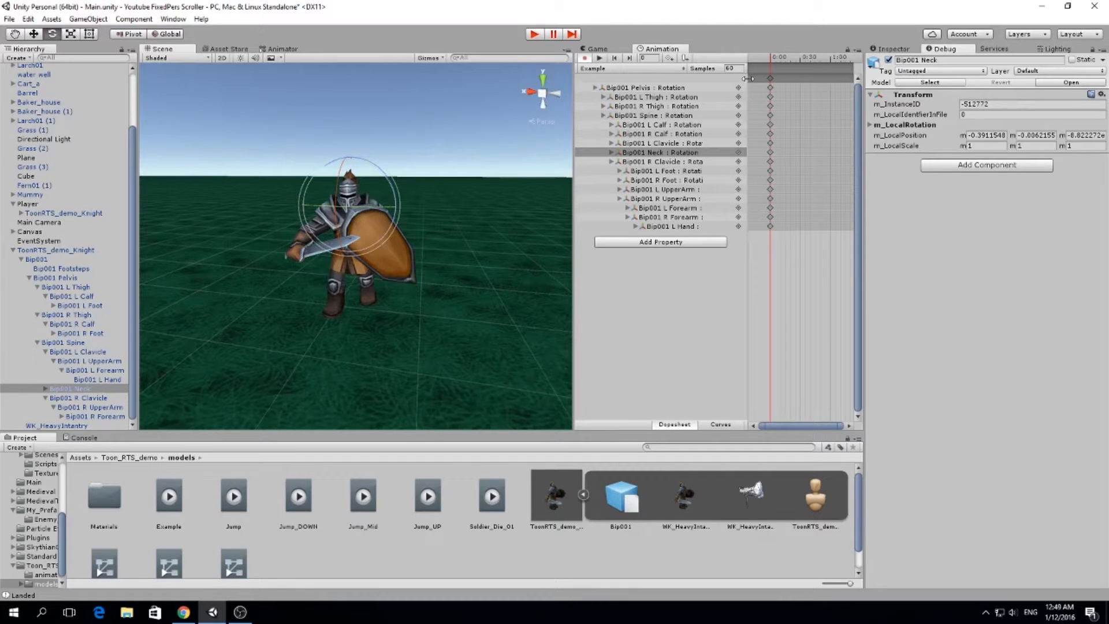
Step: Move the playhead to frame 4 and rotate Bip001 Neck to key a new head pose
click(771, 57)
drag(769, 58, 773, 57)
alt+drag(438, 243, 468, 240)
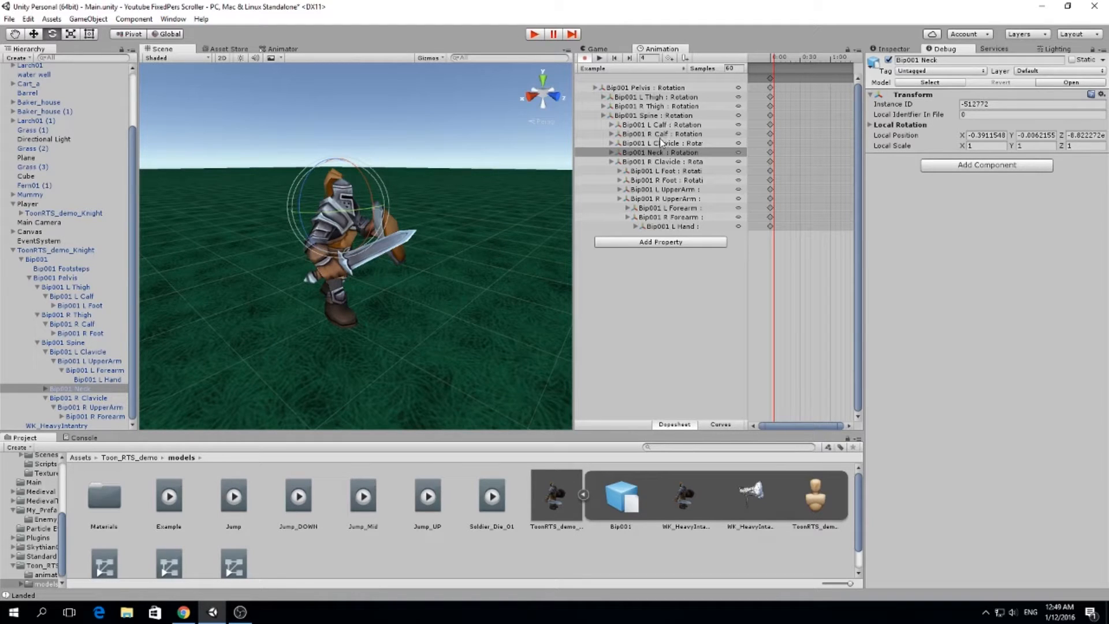
click(661, 153)
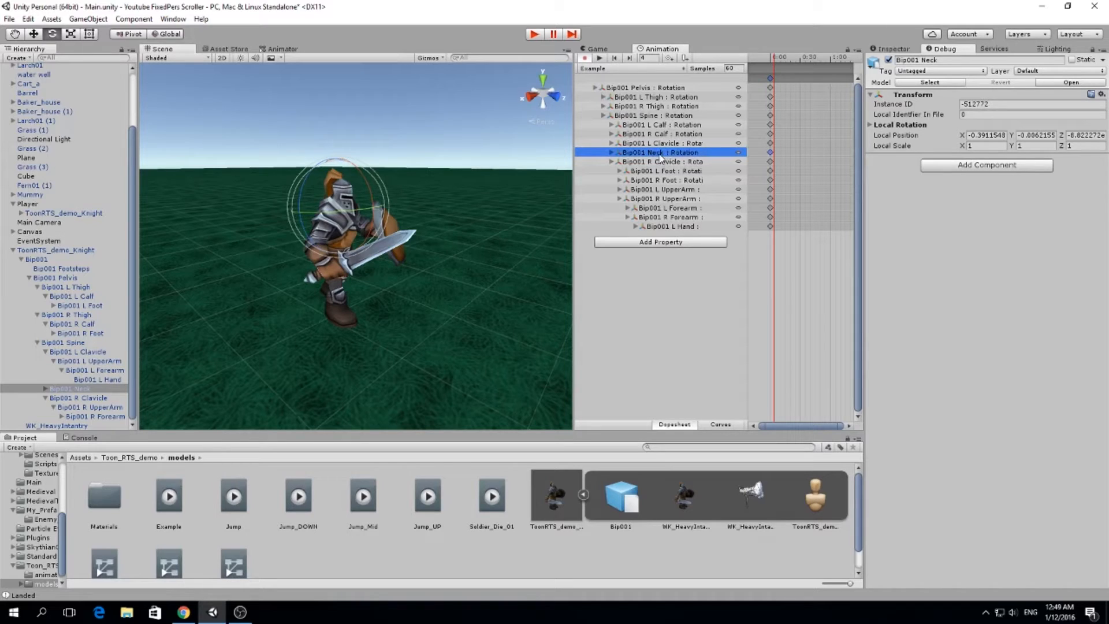
drag(364, 180, 357, 163)
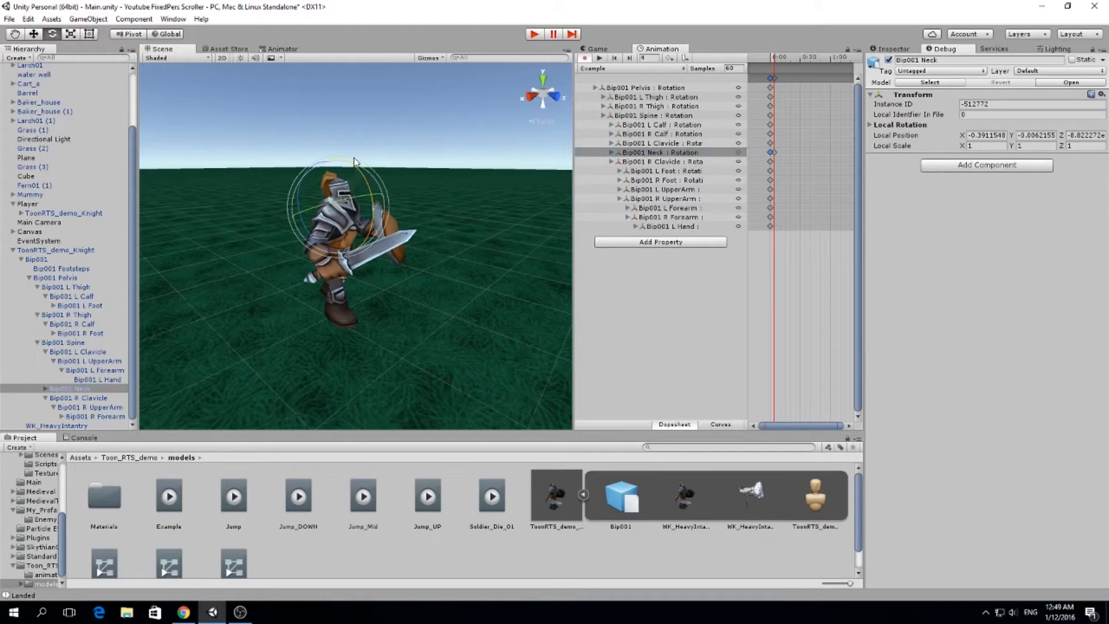
Step: Advance the playhead to frame 8 and rotate Bip001 Spine to key a new torso pose
click(778, 62)
drag(777, 60, 777, 61)
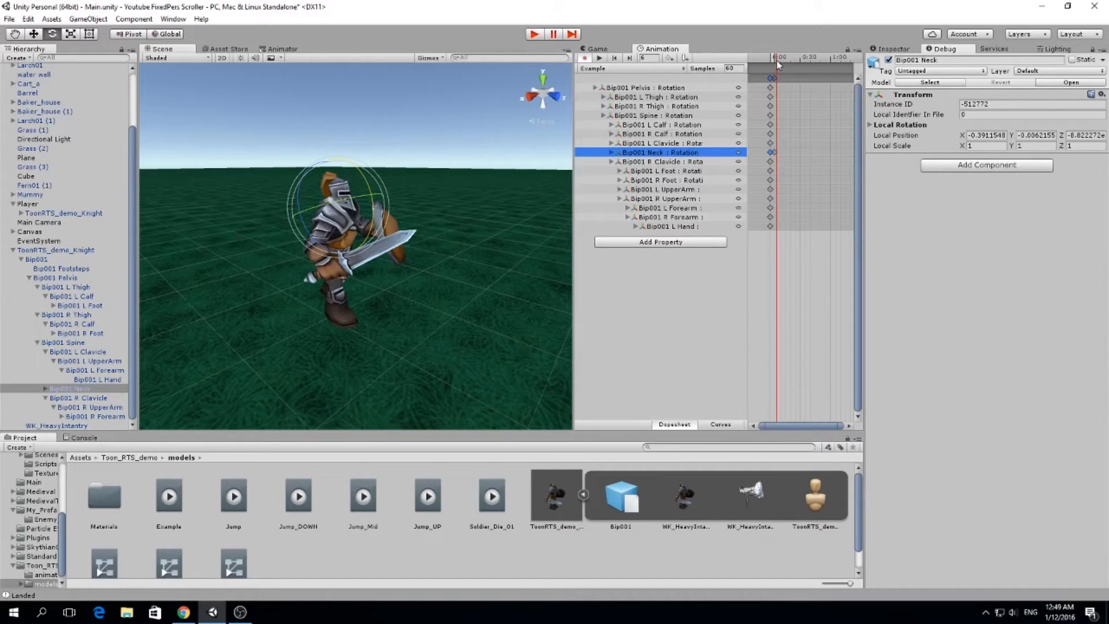
drag(776, 60, 778, 60)
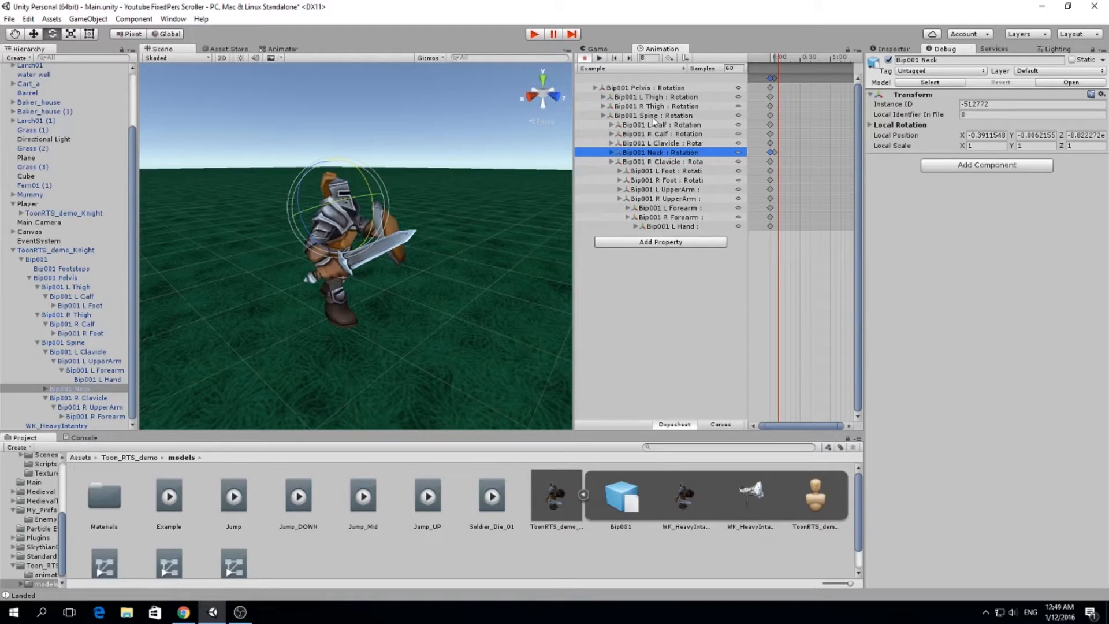
click(656, 116)
mouse_move(361, 223)
mouse_down()
mouse_move(349, 203)
mouse_move(369, 204)
mouse_up()
Step: Rotate Bip001 Pelvis at frame 12 to lean the knight backward, shift it to local X 0.094, and return to frame 0
mouse_move(776, 58)
mouse_down()
mouse_move(754, 60)
mouse_move(784, 63)
mouse_up()
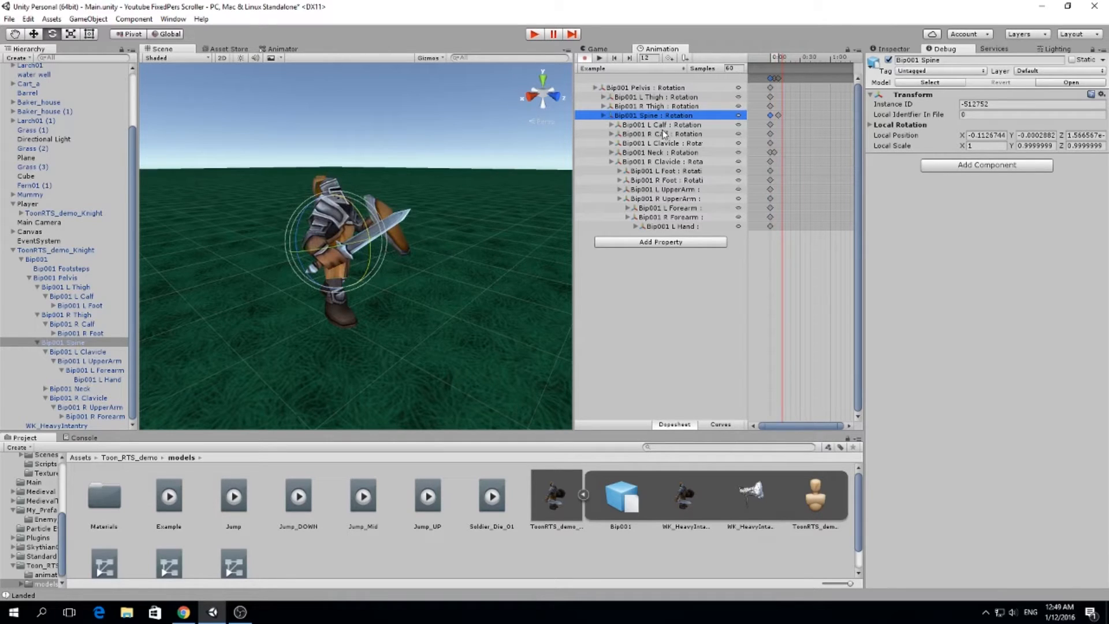
click(658, 88)
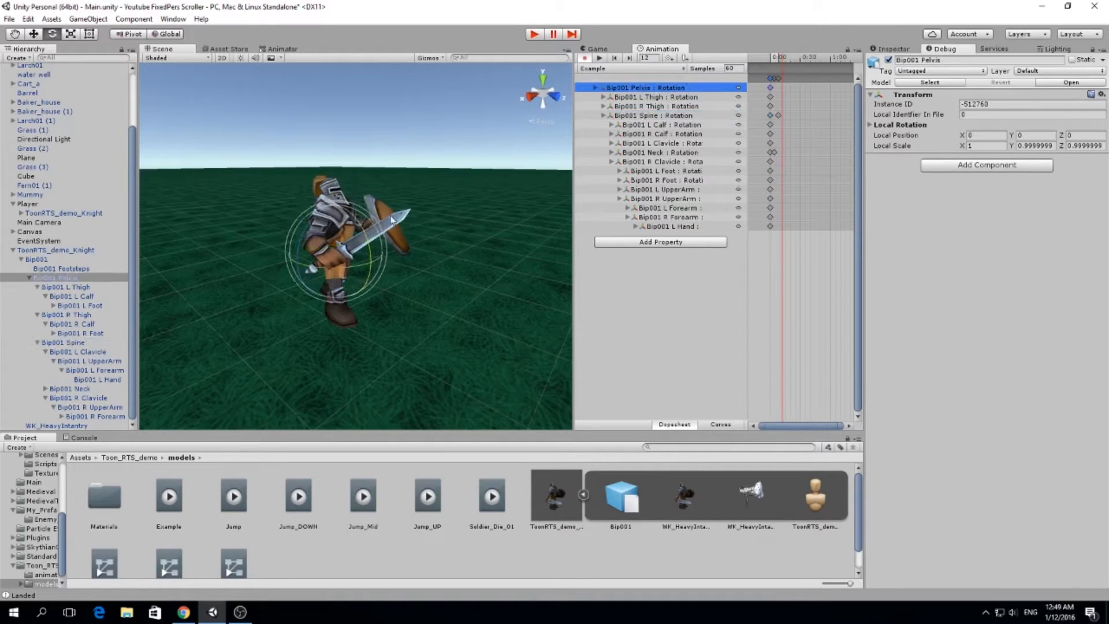
drag(362, 223, 394, 226)
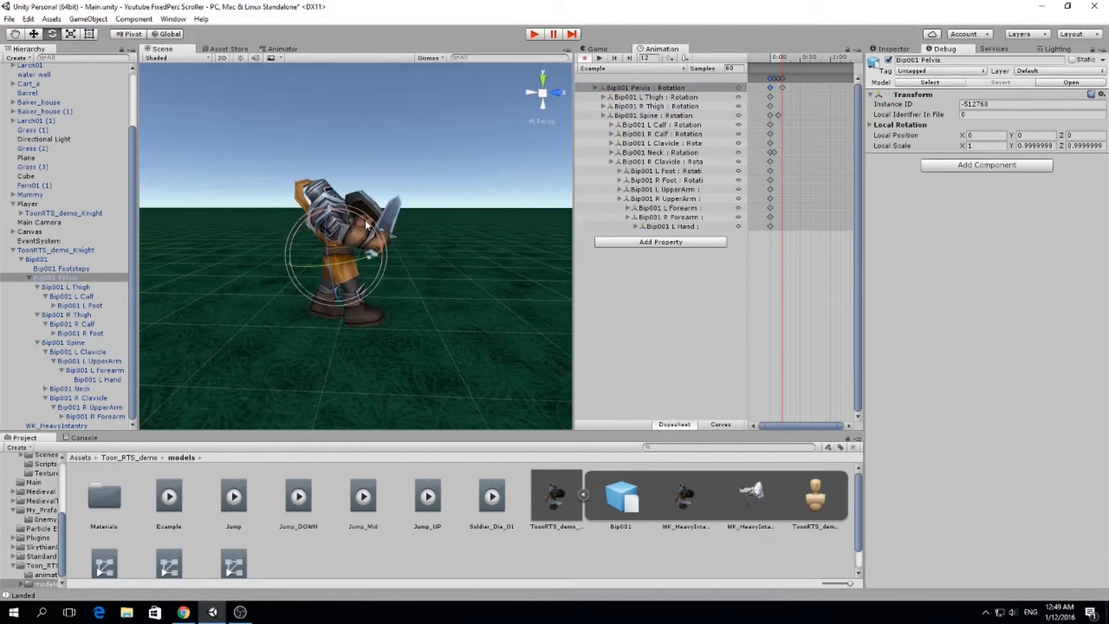
drag(365, 222, 355, 216)
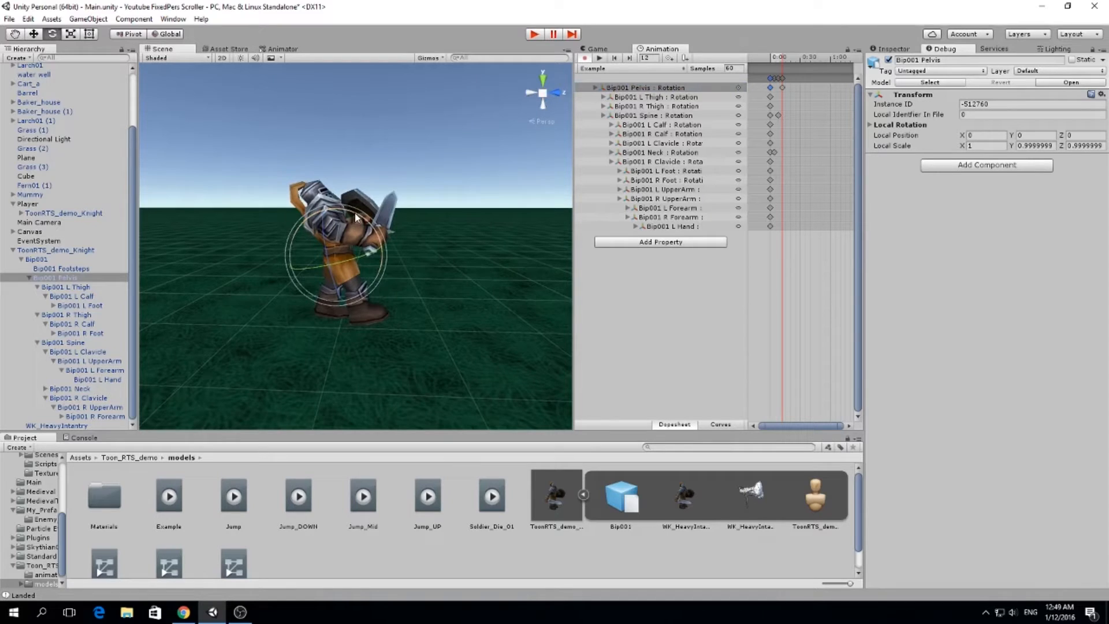
key(w)
drag(379, 251, 371, 256)
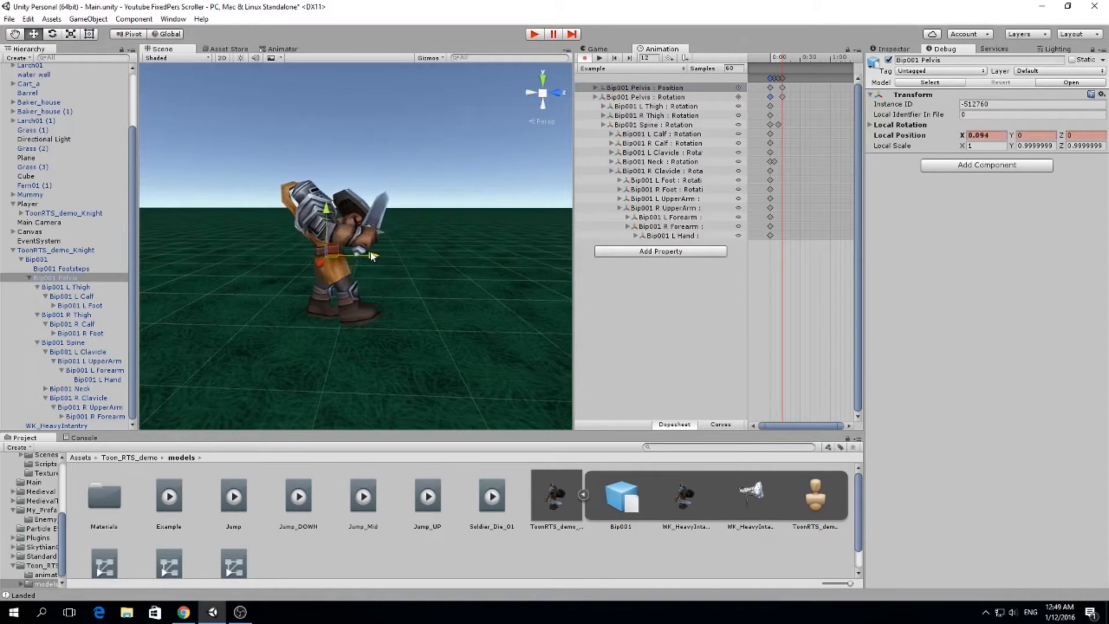
click(764, 58)
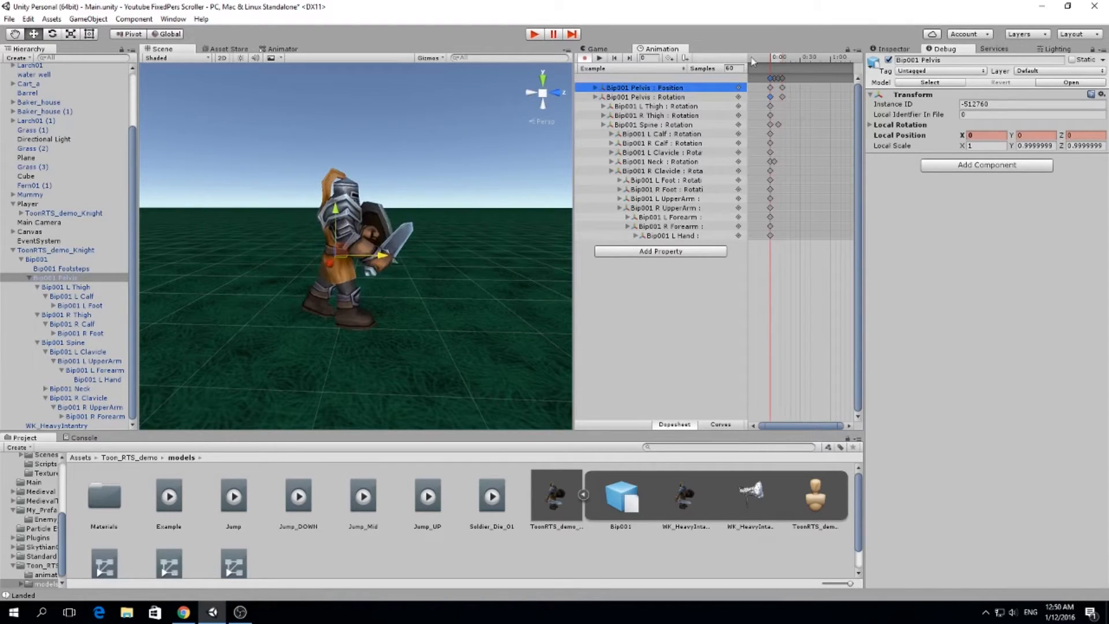
drag(772, 62, 752, 71)
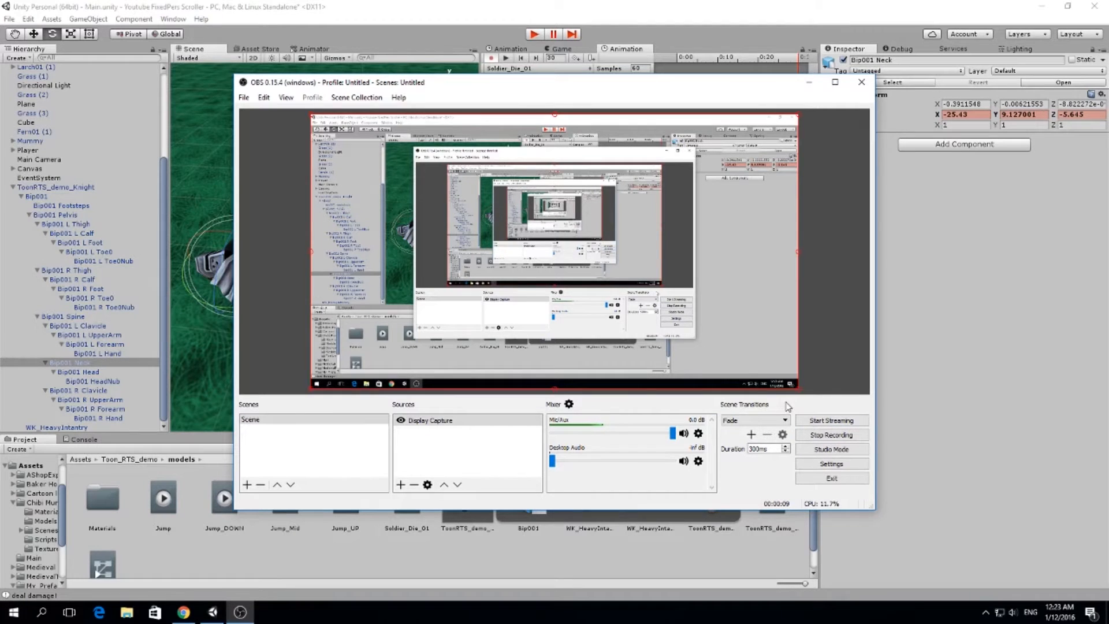
Step: Scrub the Soldier_Die_01 clip between frames 0 and 30 to examine the knight's death animation from several angles
click(809, 82)
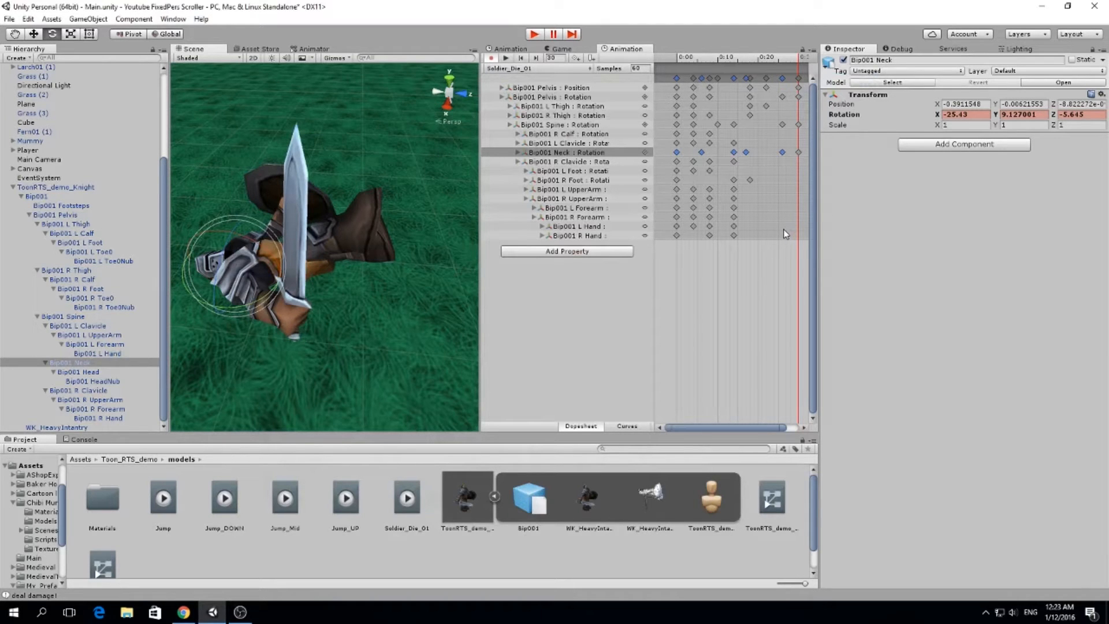
drag(716, 61, 656, 53)
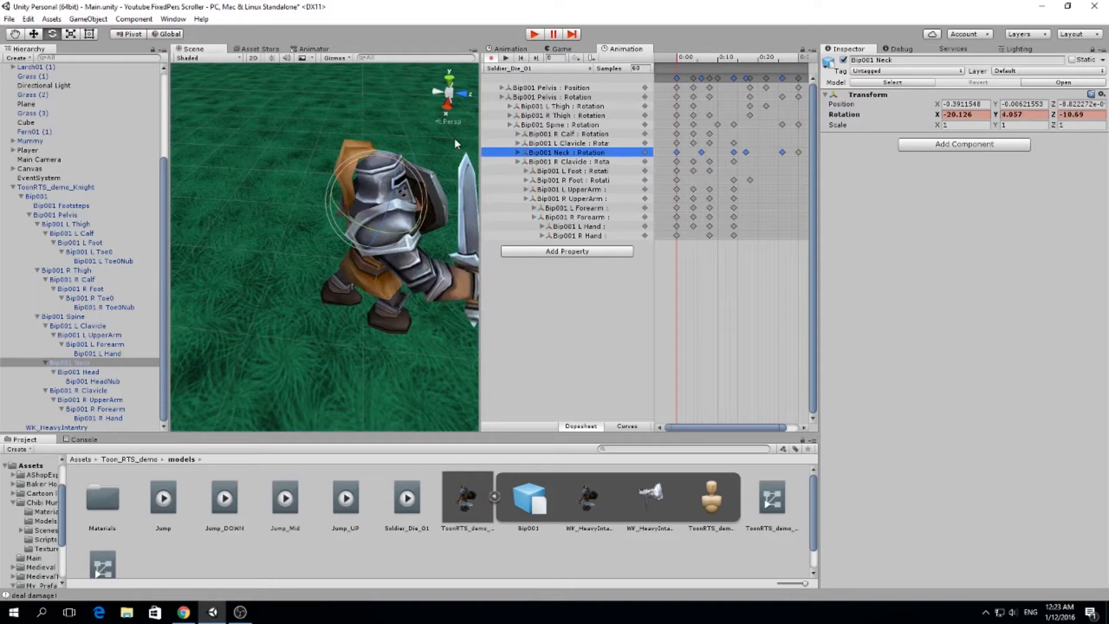
alt+drag(454, 143, 410, 153)
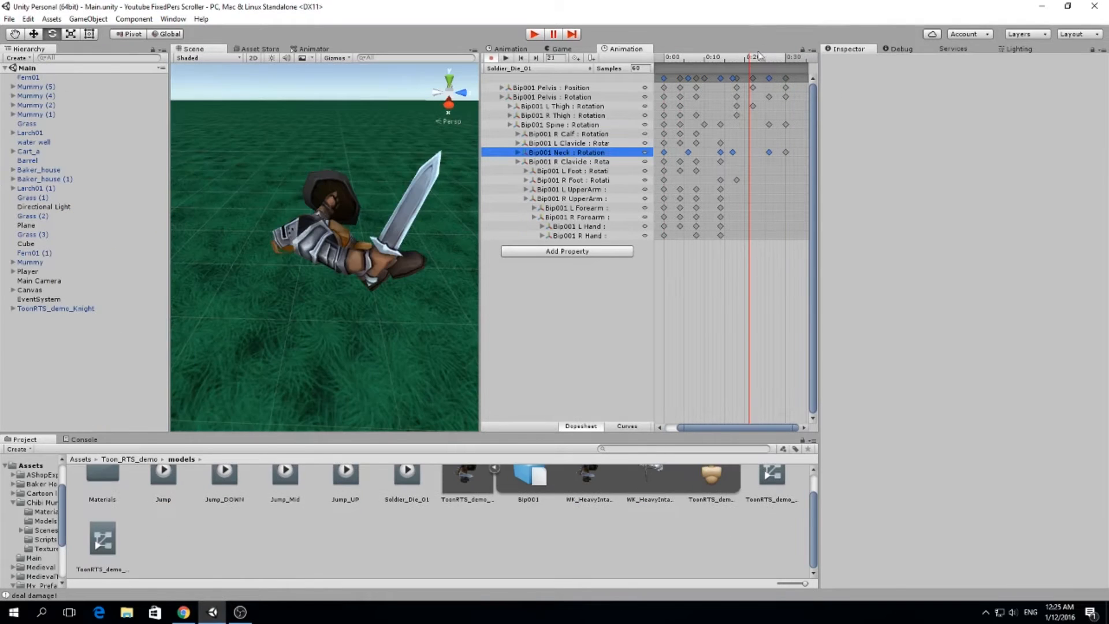
drag(759, 55, 653, 69)
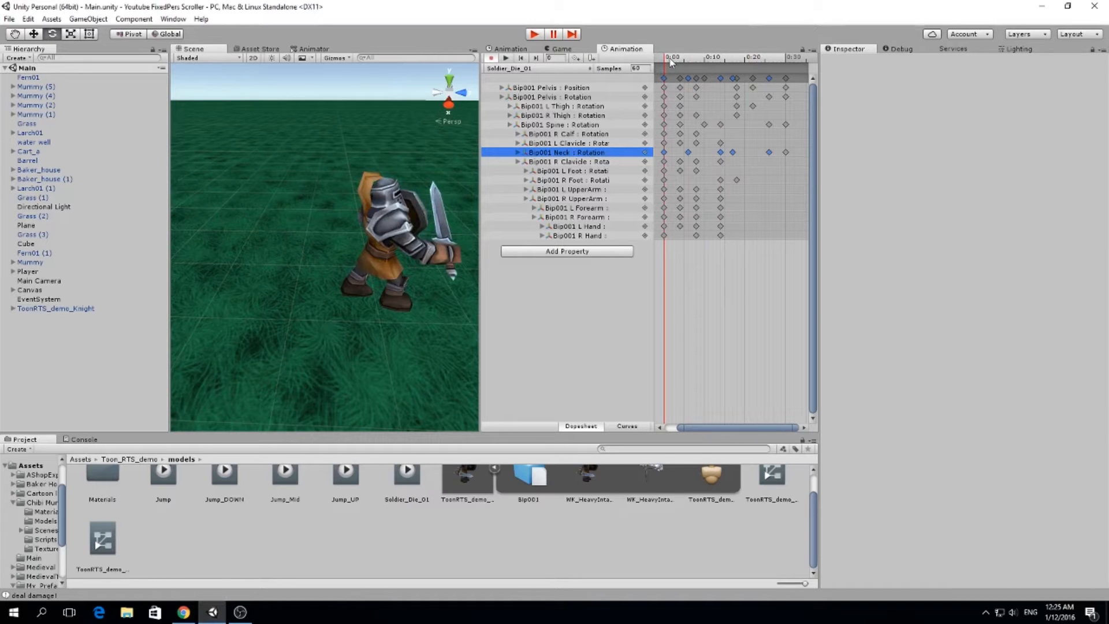
drag(669, 61, 785, 73)
alt+drag(322, 118, 346, 48)
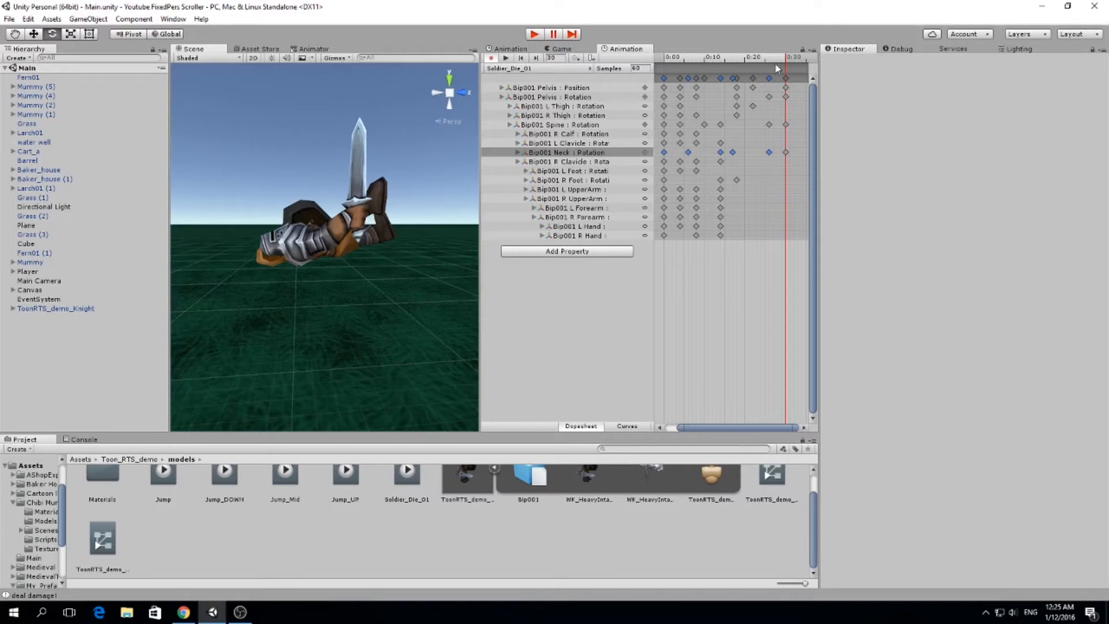
Step: Key Bip001 Pelvis at frame 34 with rotation about -80.2, 186.4, 18.3 and position about 0.592, 0, -0.341
drag(787, 57, 802, 60)
key(alt)
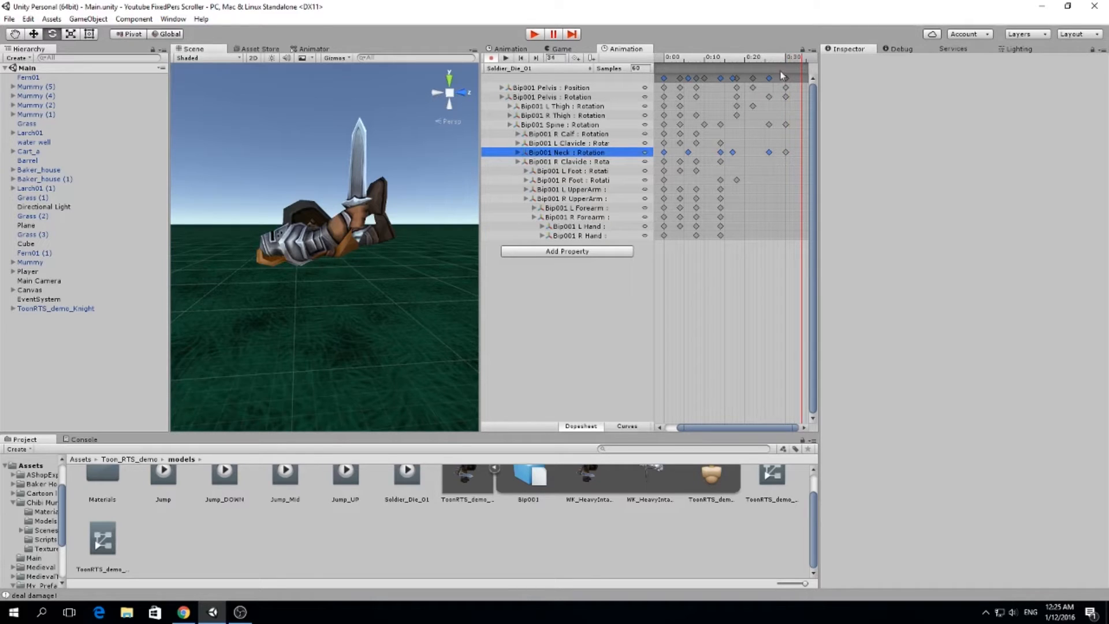
click(559, 97)
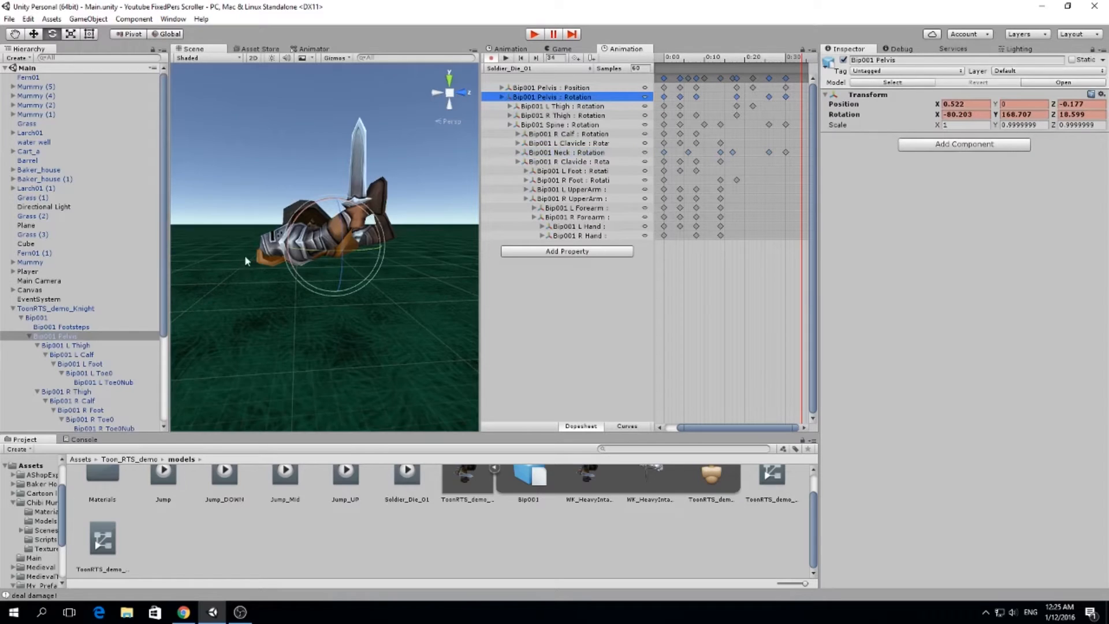
alt+drag(305, 216, 354, 280)
middle_drag(353, 280, 348, 257)
key(w)
drag(364, 190, 365, 203)
drag(402, 244, 395, 247)
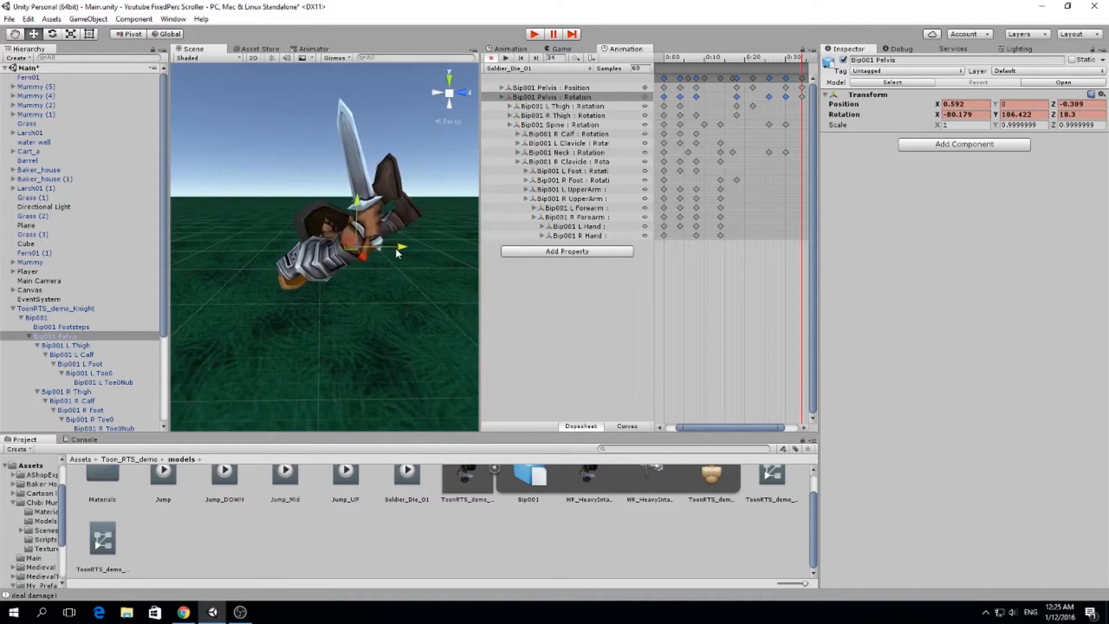
drag(359, 203, 484, 219)
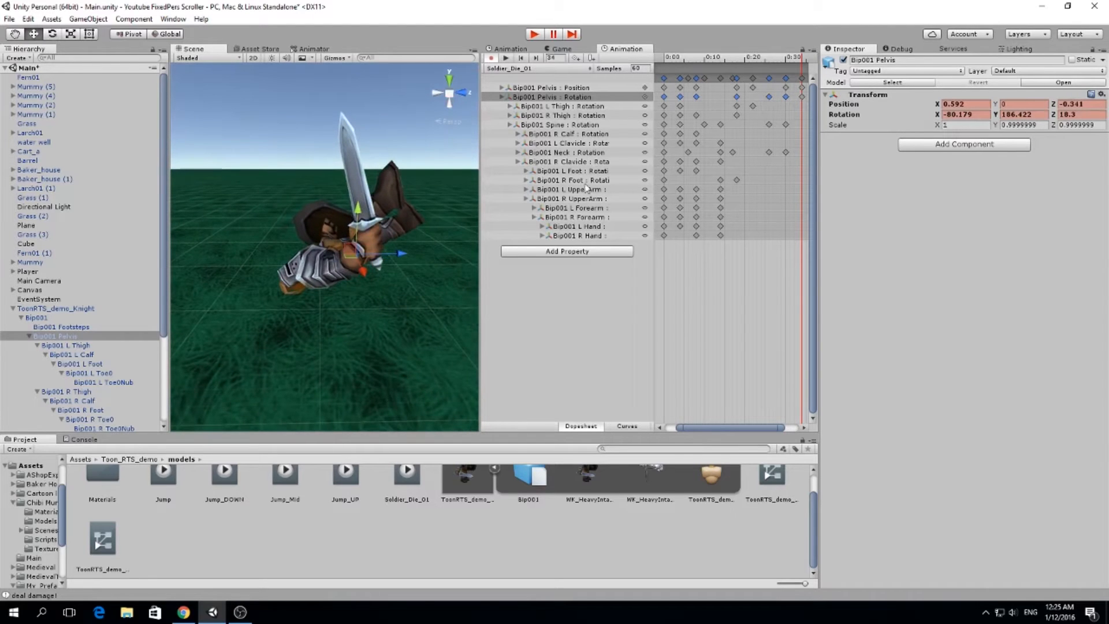
Step: Rotate Bip001 Spine to about -3.6, -14.3, -27.6 and Bip001 Neck to about -25.8, 10.7, -13.5 at frame 34
alt+drag(299, 217, 315, 253)
scroll(316, 253, up, 3)
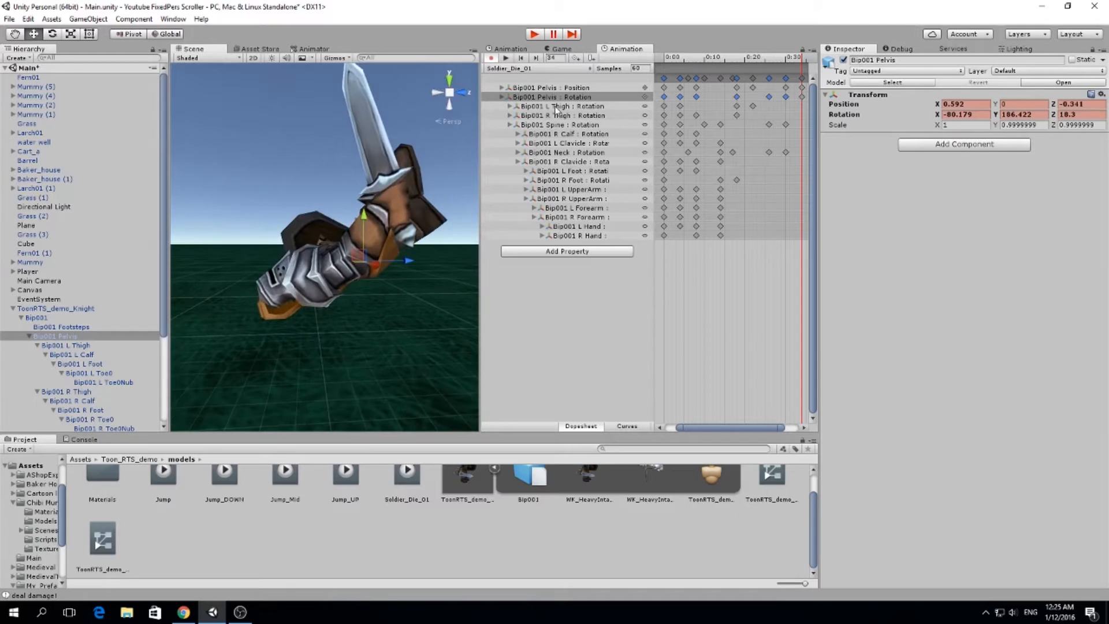
click(561, 126)
key(e)
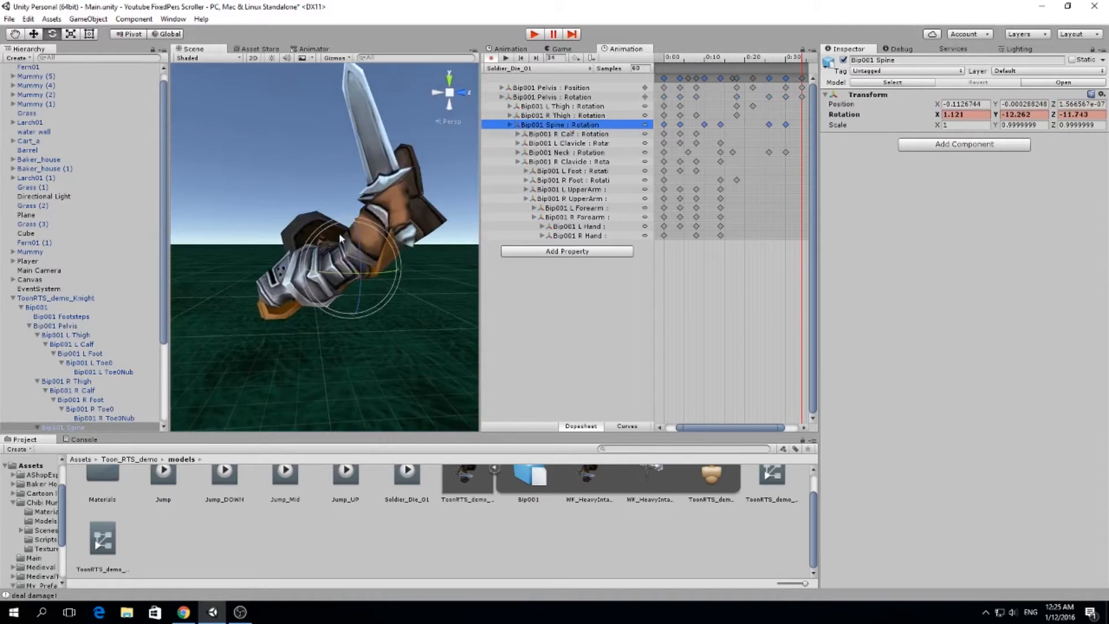
alt+drag(342, 254, 327, 233)
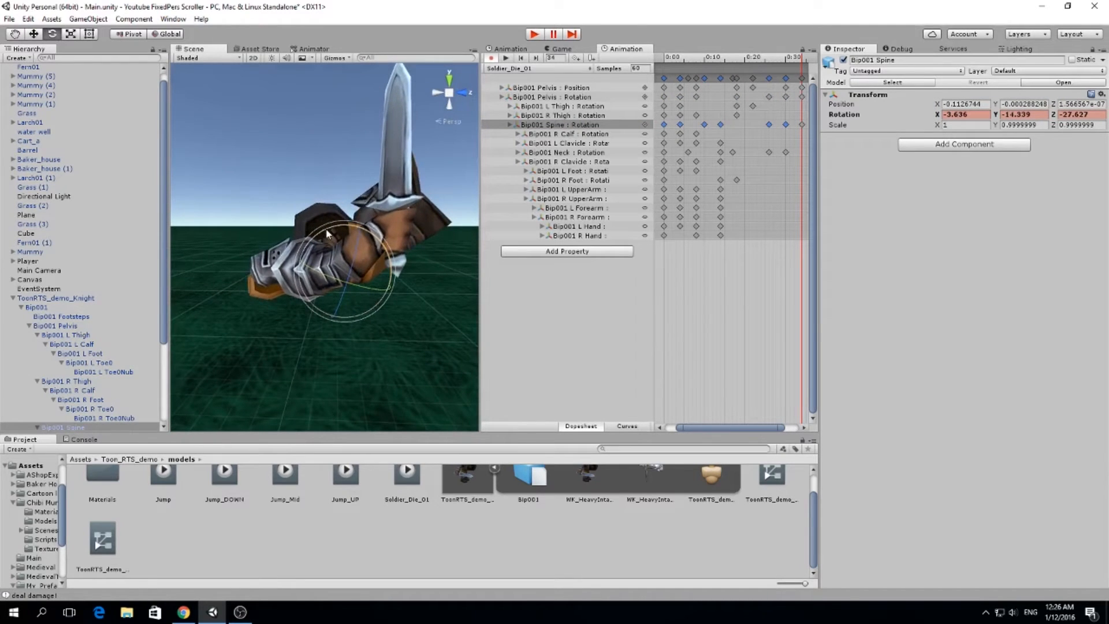
click(558, 153)
alt+drag(334, 254, 313, 241)
alt+drag(398, 242, 329, 195)
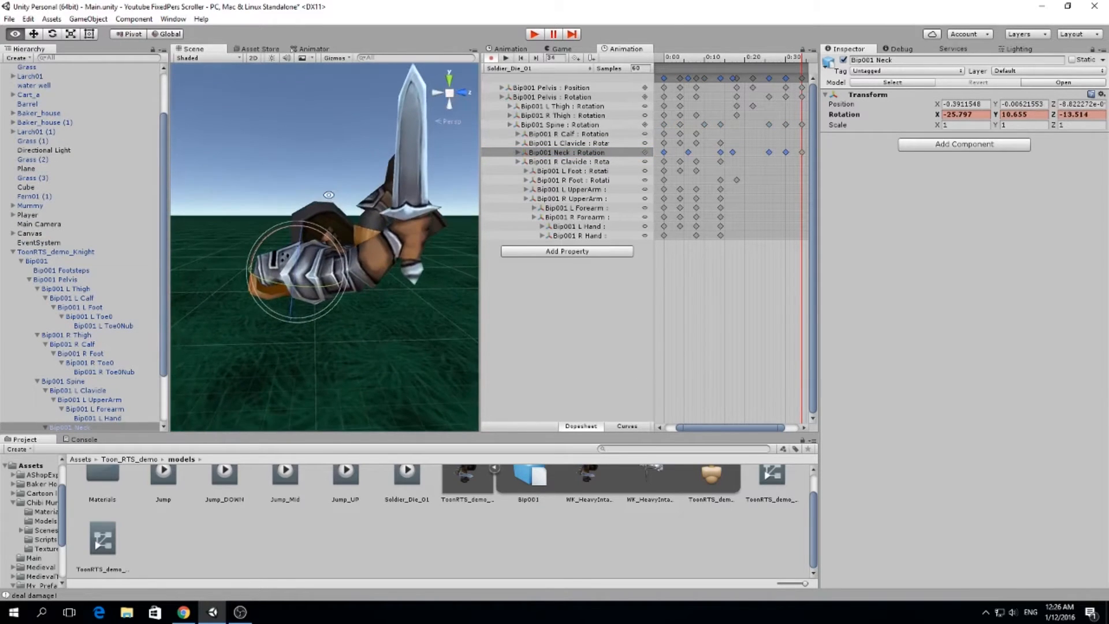
Step: Widen the animation timeline and key Bip001 Pelvis at frame 38, lowered to position Z -0.533
drag(770, 58, 806, 75)
drag(783, 428, 864, 414)
drag(691, 357, 651, 357)
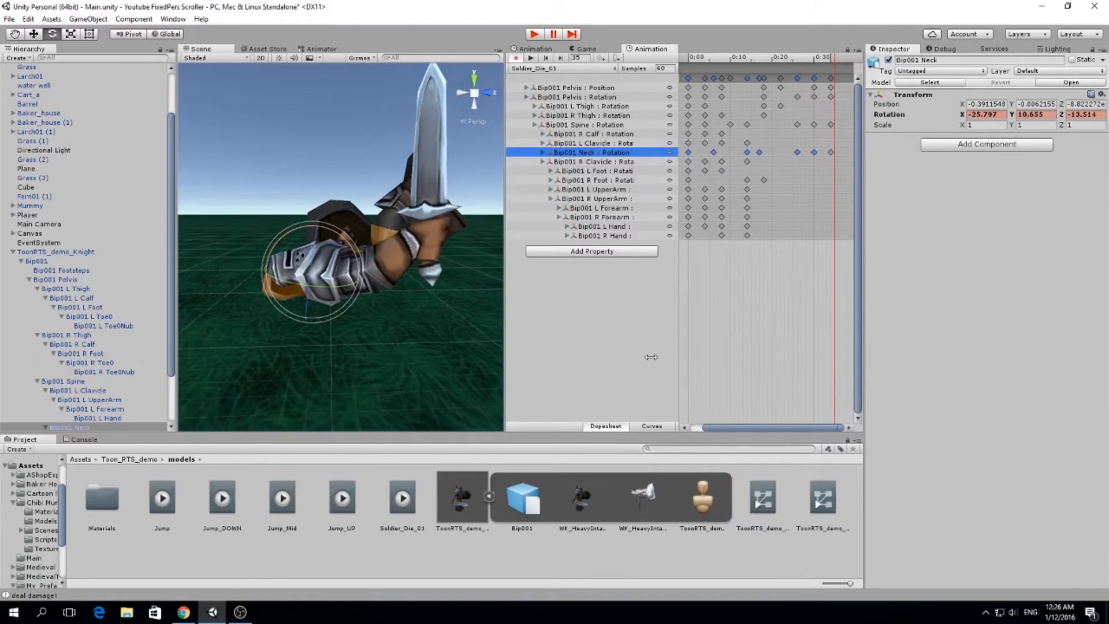
drag(848, 65, 850, 90)
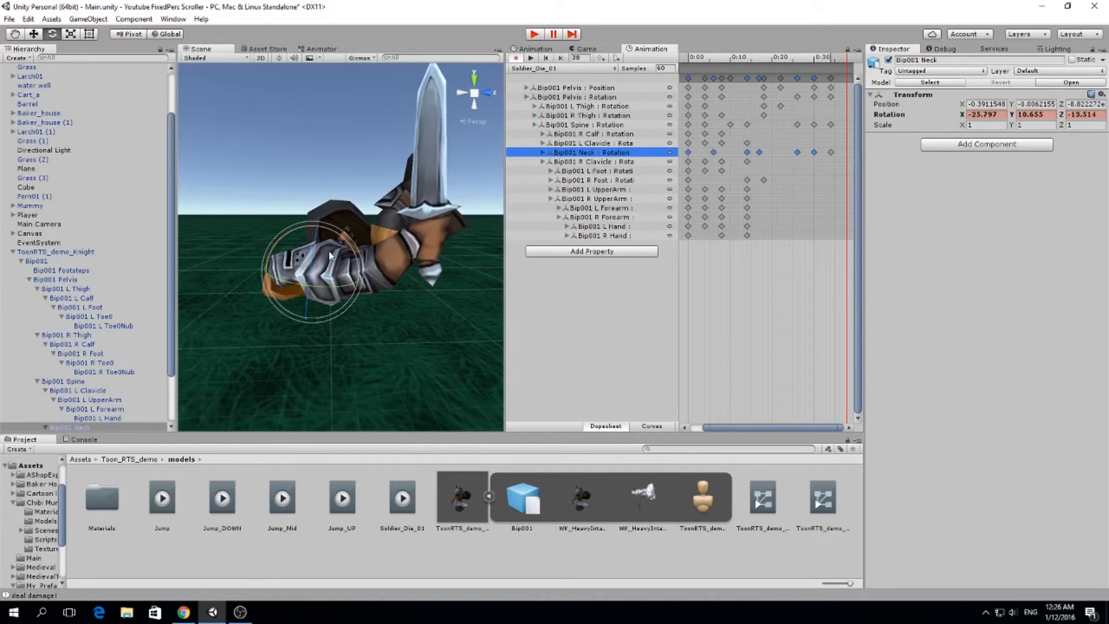
click(587, 97)
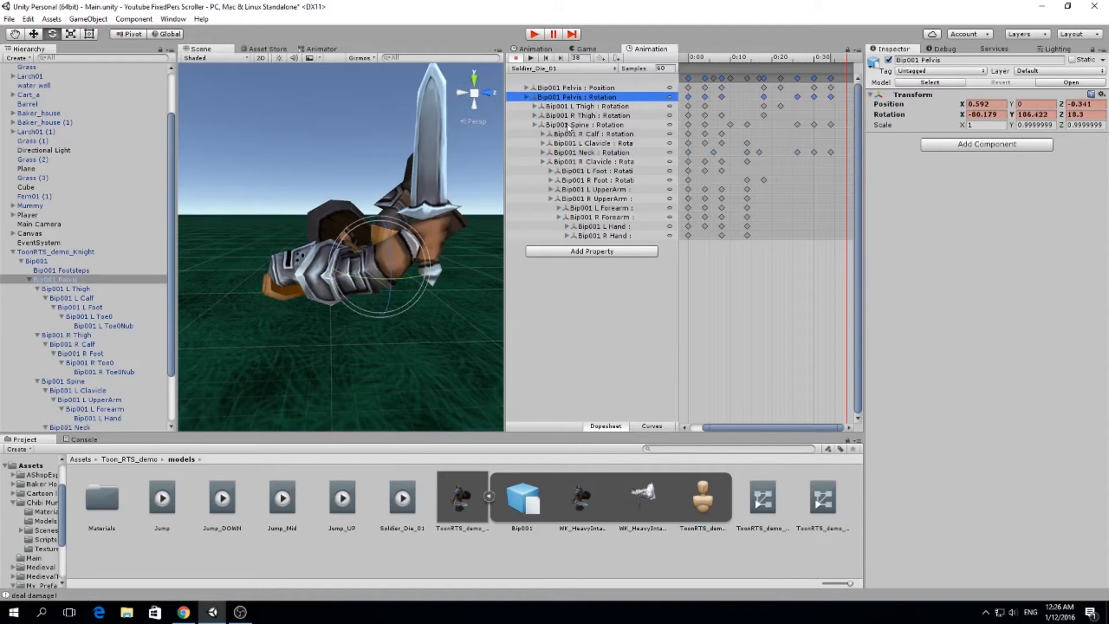
click(597, 88)
key(w)
drag(384, 224, 380, 248)
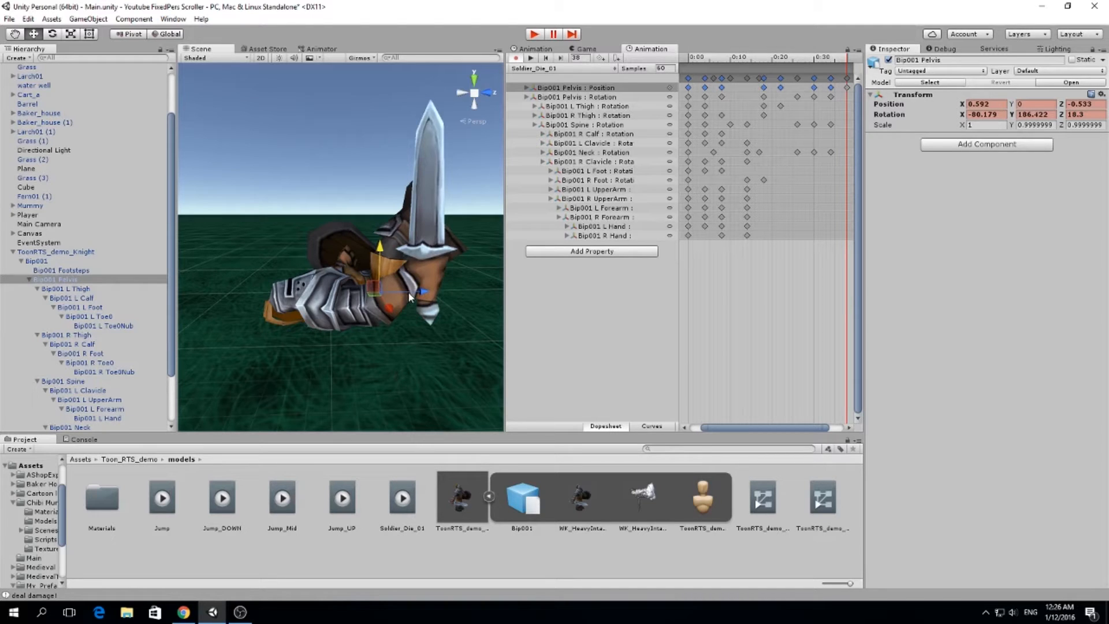
Step: Key Bip001 Pelvis at frame 37, moving it to position X 0.66 and rotating it to about -80.2, 196, 18
alt+drag(414, 391, 368, 298)
drag(739, 63, 844, 92)
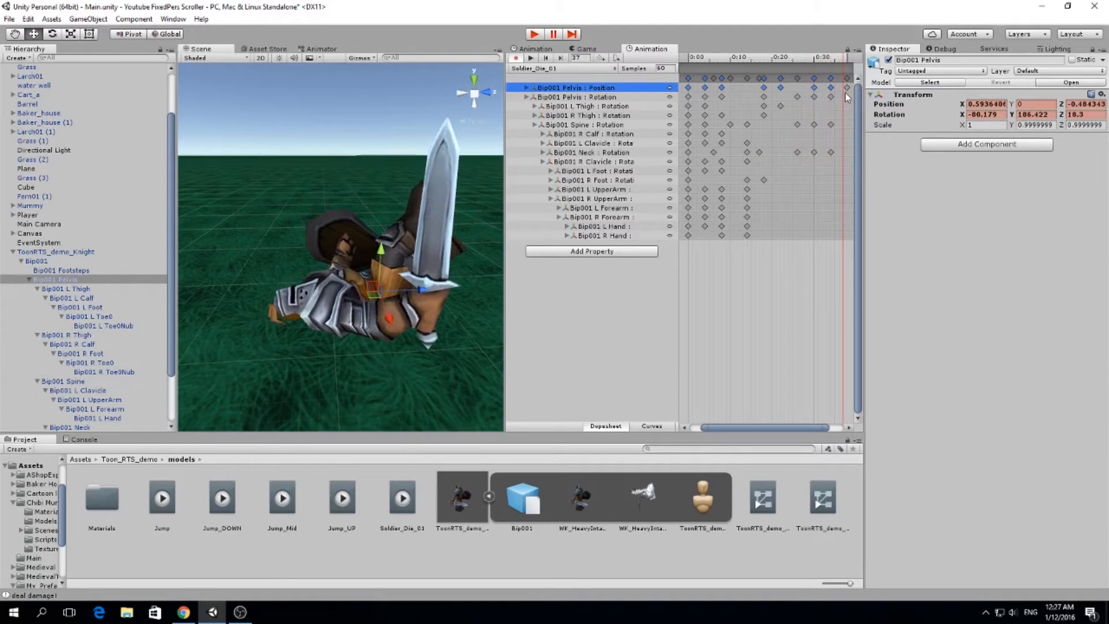
drag(425, 288, 415, 292)
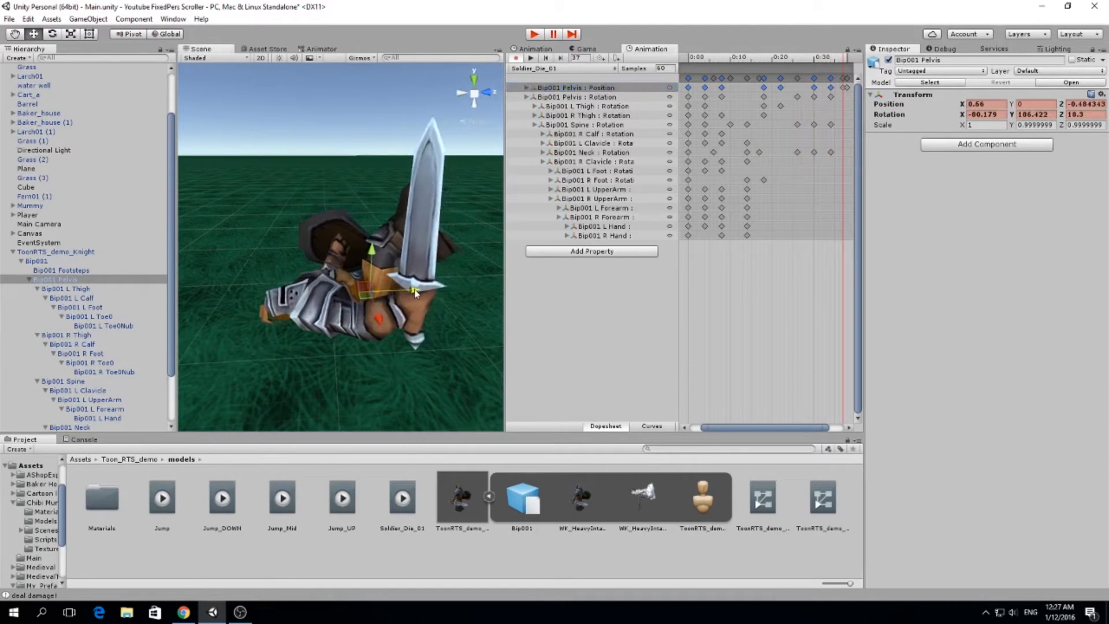
click(604, 89)
key(e)
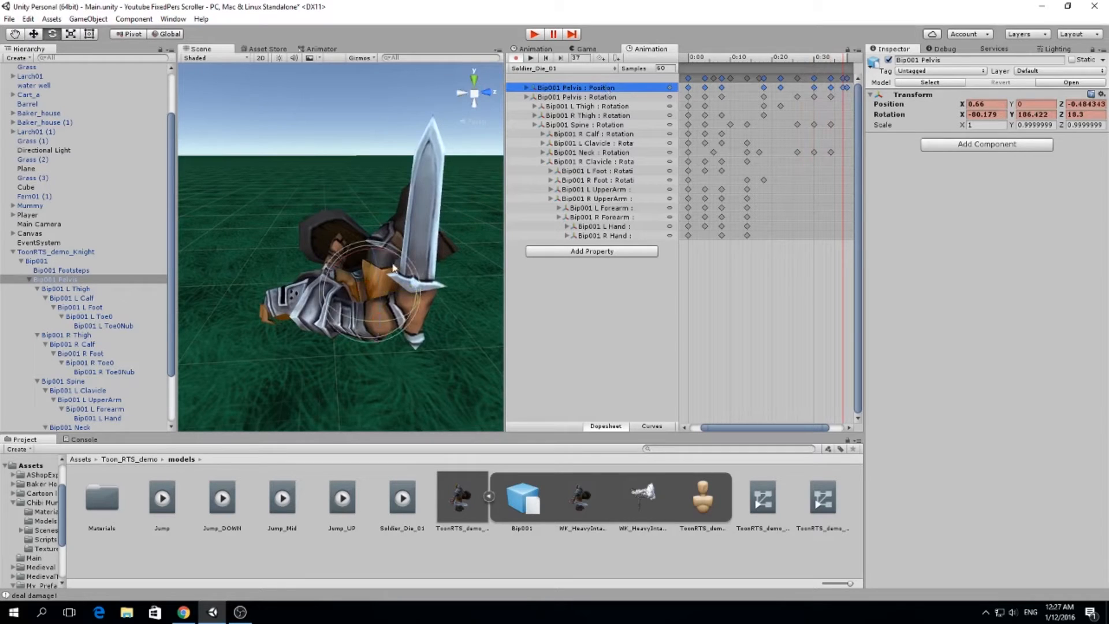
drag(390, 253, 376, 252)
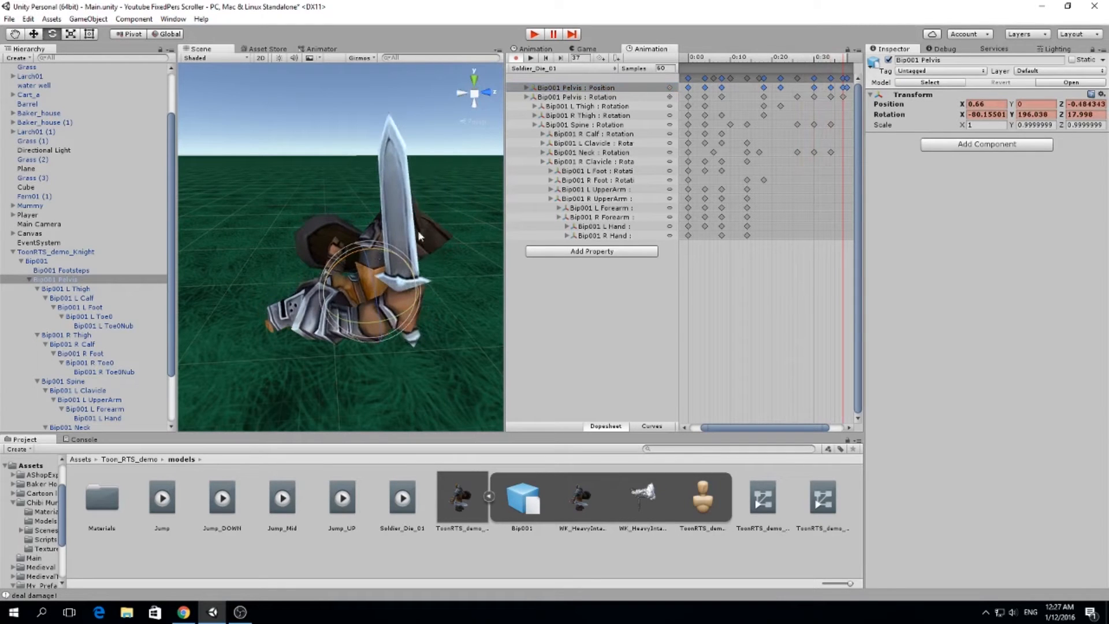
Step: Rotate Bip001 Spine at frame 37 and move Bip001 Pelvis to position X 0.68 and Z -0.51
click(596, 126)
alt+drag(360, 336, 354, 241)
click(583, 88)
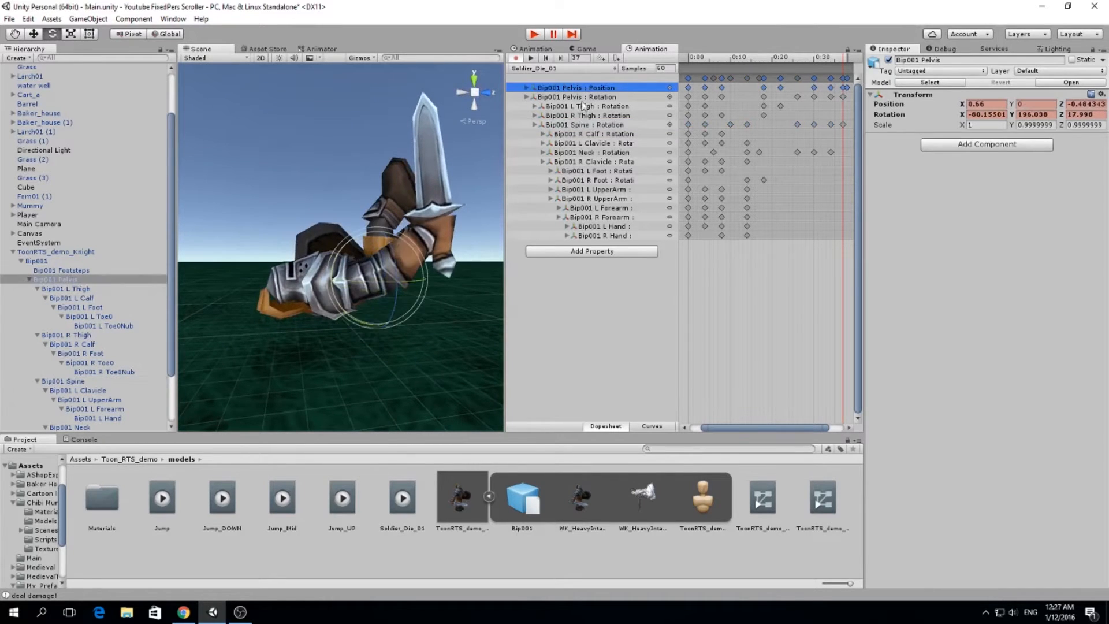
drag(380, 242, 403, 258)
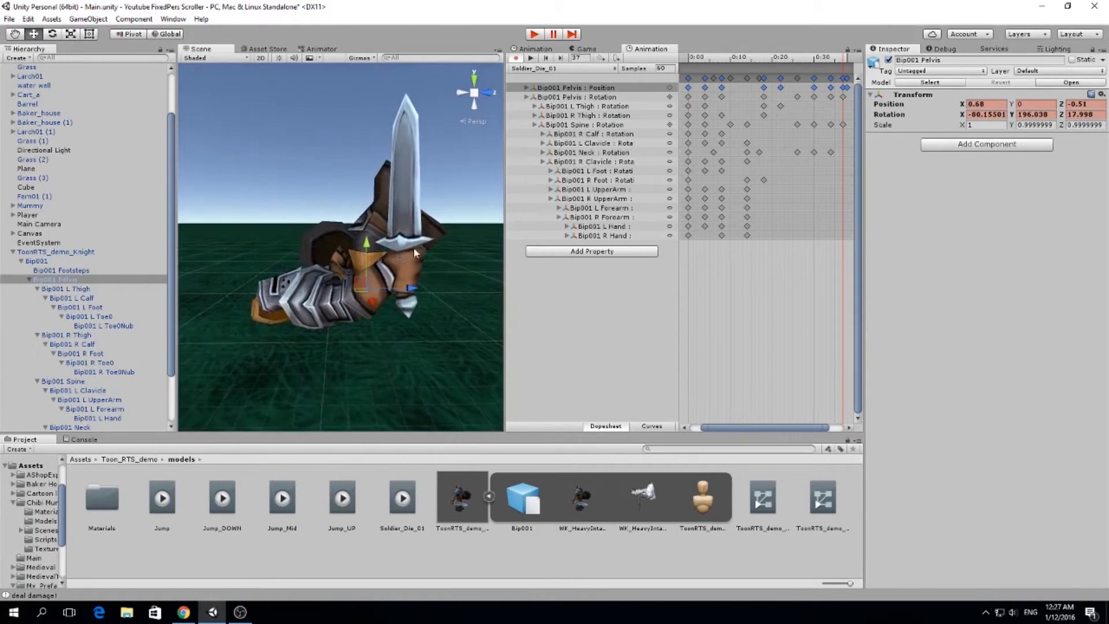
Step: Replace the Bip001 Pelvis position keyframe at frame 37 with the one from frame 38
drag(770, 59, 847, 96)
click(844, 82)
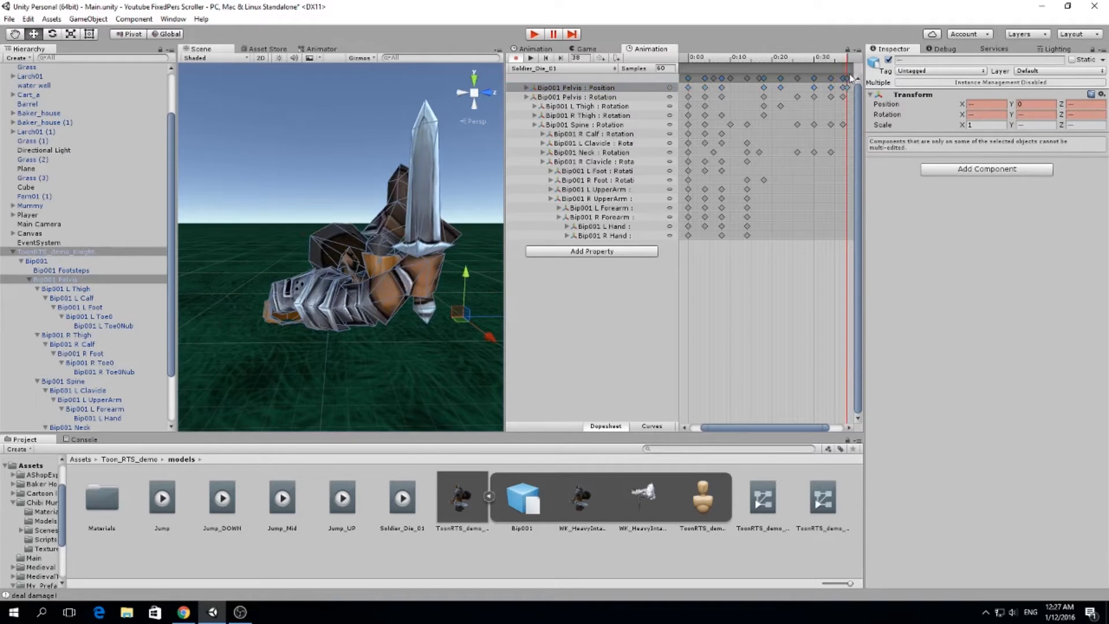
click(847, 80)
drag(845, 67, 845, 92)
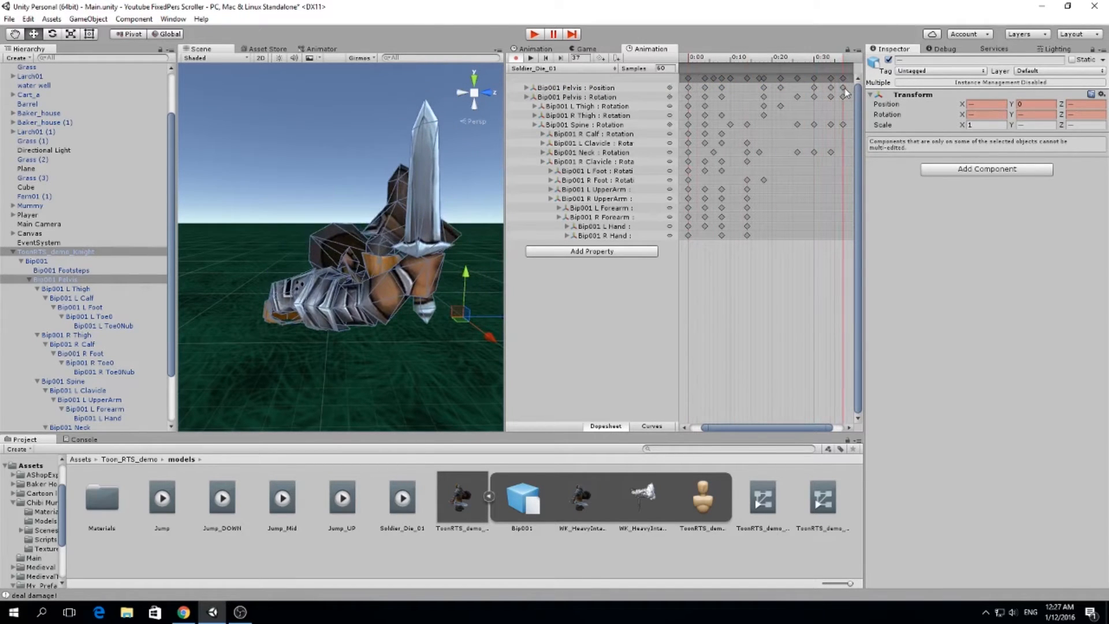
Step: Move Bip001 Pelvis to position X 0.622 at frame 37 and scrub through to frame 40 to check the ending
click(604, 87)
drag(403, 286, 438, 269)
drag(775, 60, 857, 81)
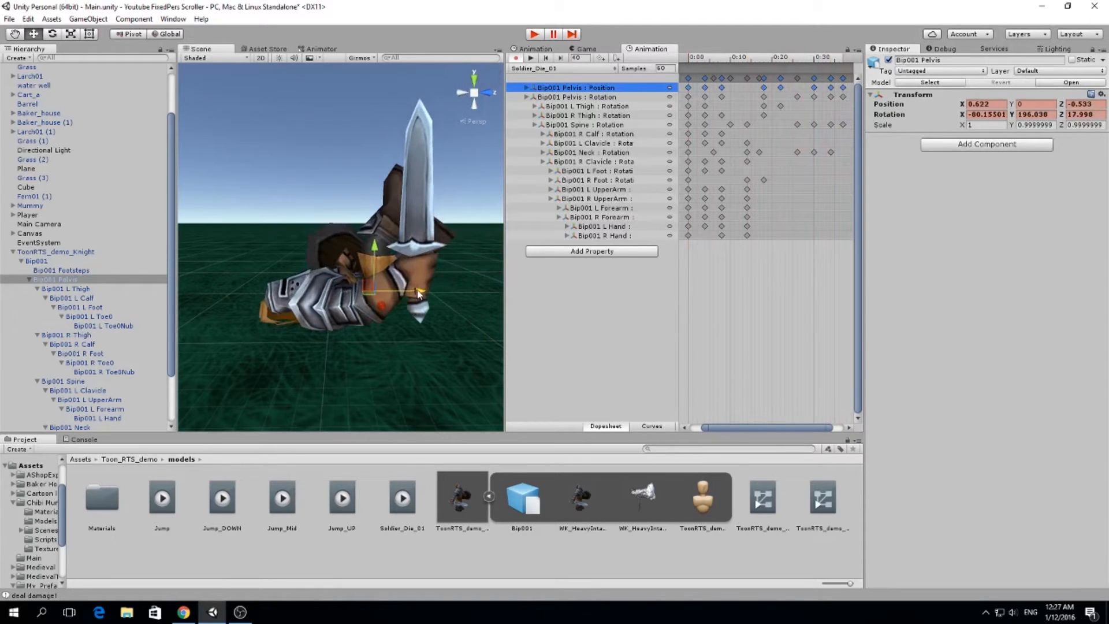
Step: Move Bip001 Pelvis to position X 0.704 at frame 40 and scrub through the fall from frame 0 to check it
drag(418, 294, 407, 295)
drag(835, 59, 857, 81)
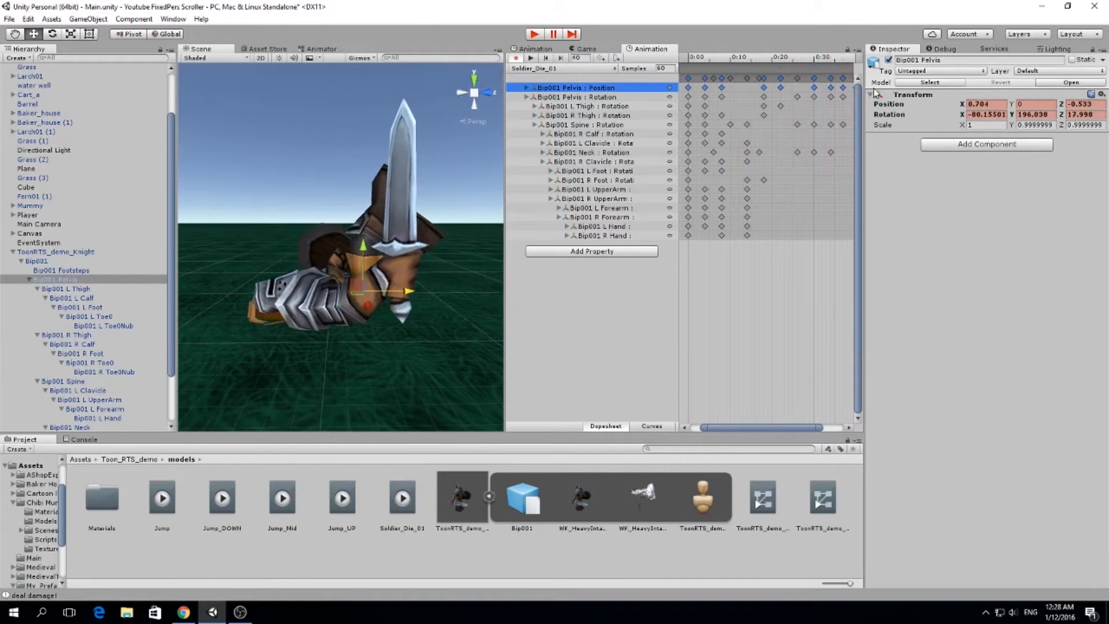
alt+drag(302, 181, 353, 157)
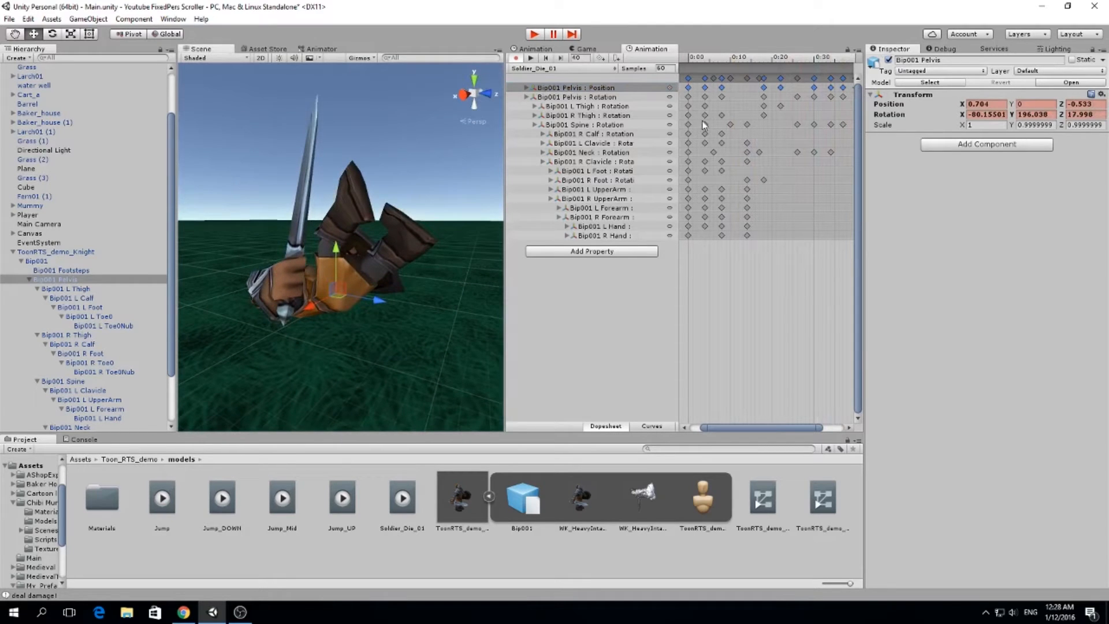
click(636, 85)
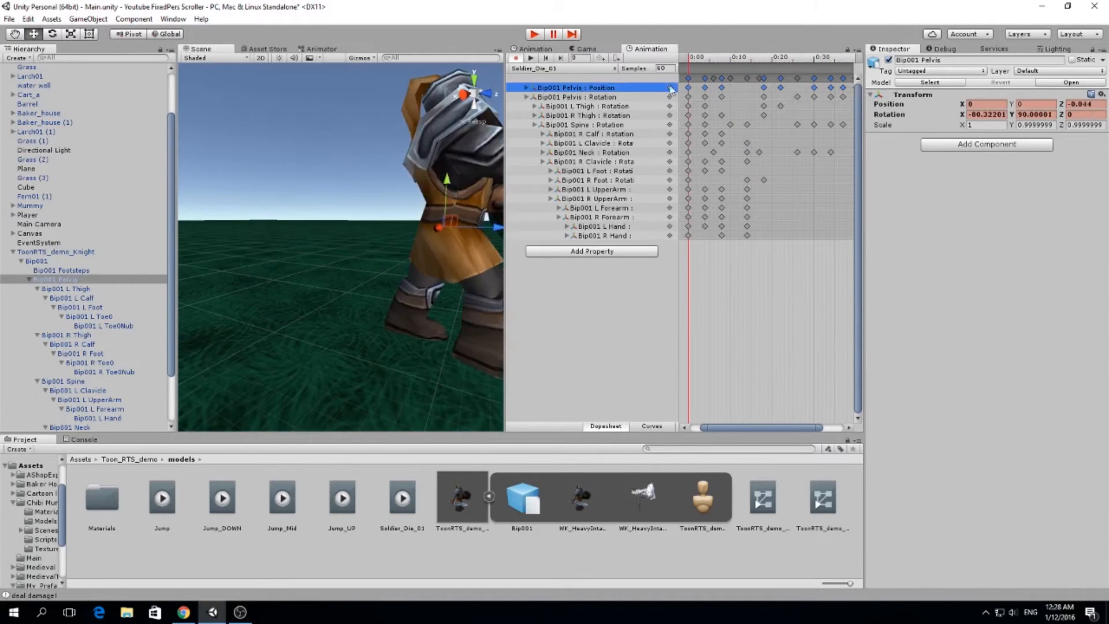
drag(690, 89, 810, 107)
alt+drag(347, 254, 359, 223)
drag(714, 64, 812, 84)
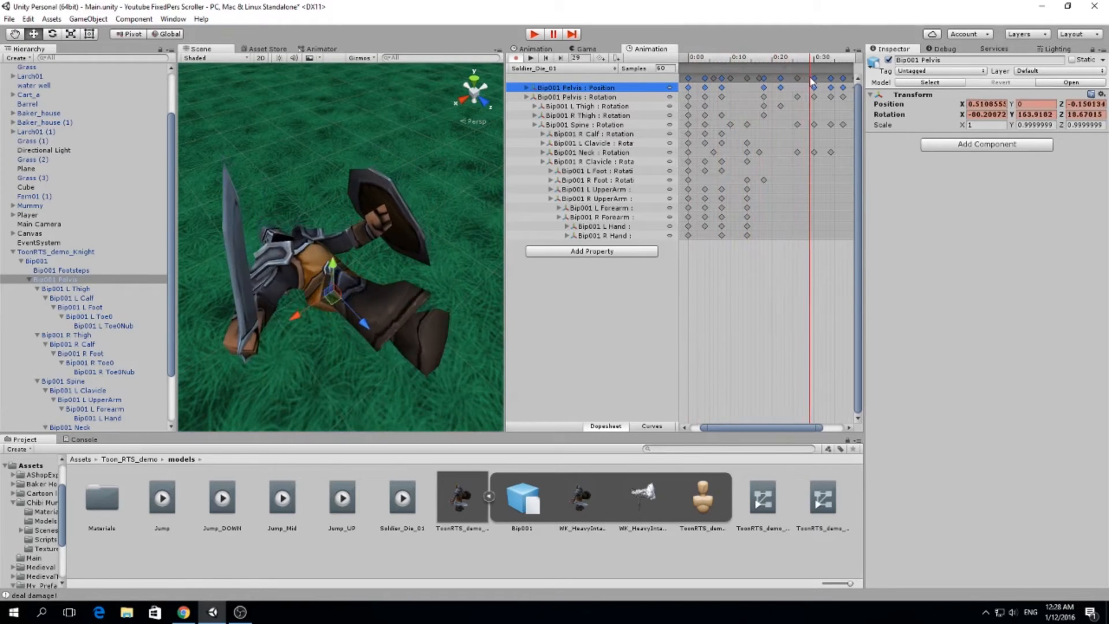
alt+drag(363, 180, 508, 92)
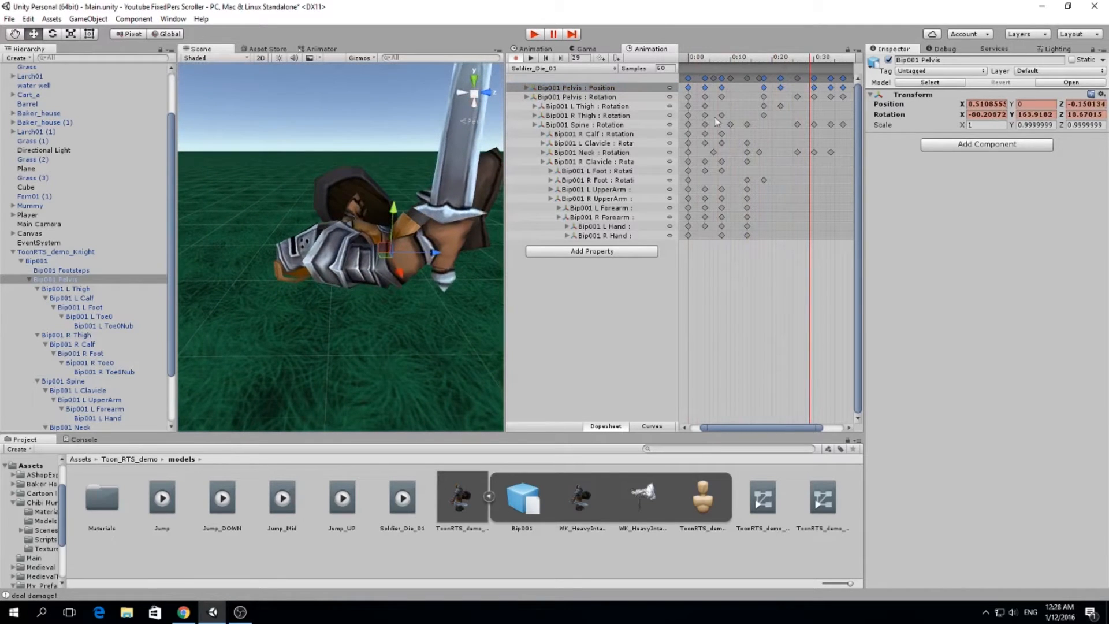
Step: Rotate Bip001 L Forearm to about -10.9, -9.4, 64.2 at frame 22
drag(809, 63, 782, 85)
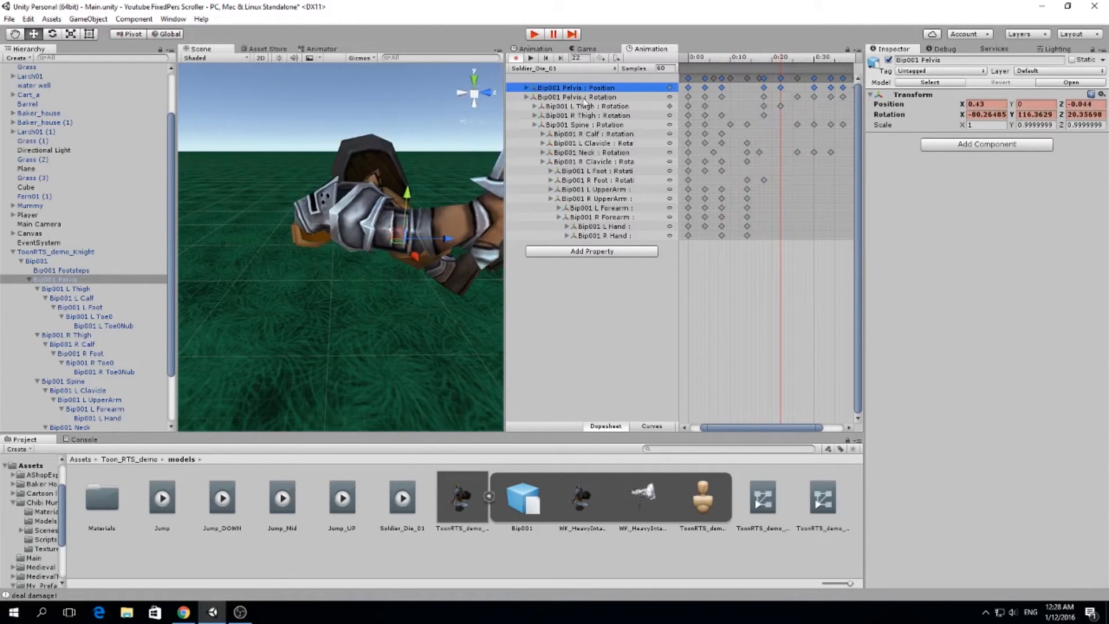
click(621, 208)
shift+click(619, 217)
alt+drag(483, 191, 438, 213)
click(621, 209)
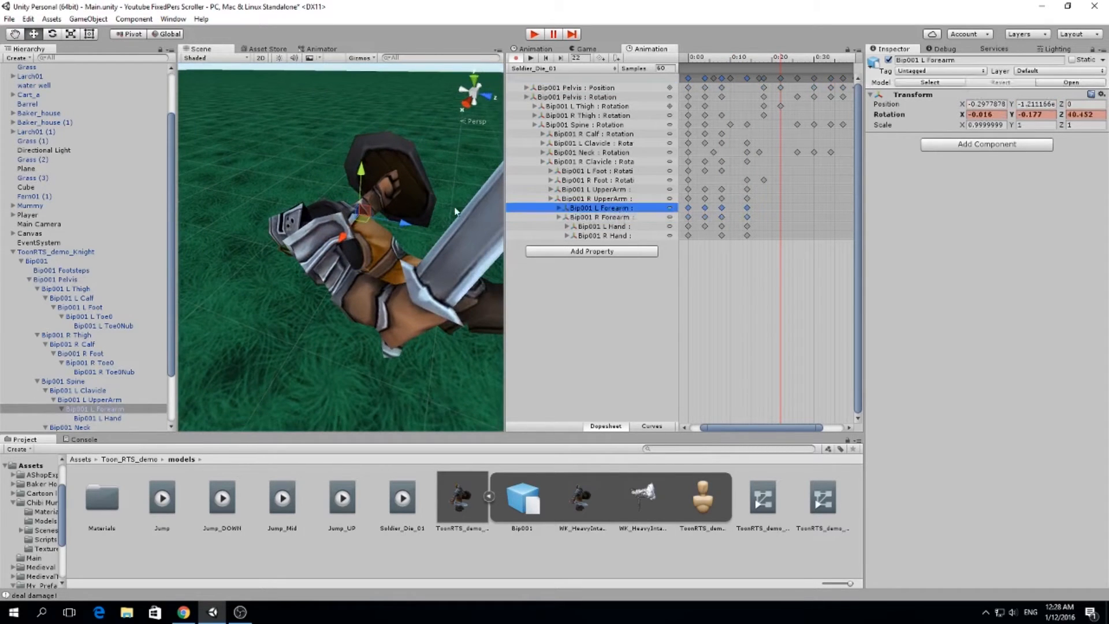
key(e)
drag(383, 183, 353, 195)
Step: Try rotating Bip001 R Forearm, L UpperArm and R UpperArm at frame 22, undoing each rotation
click(589, 218)
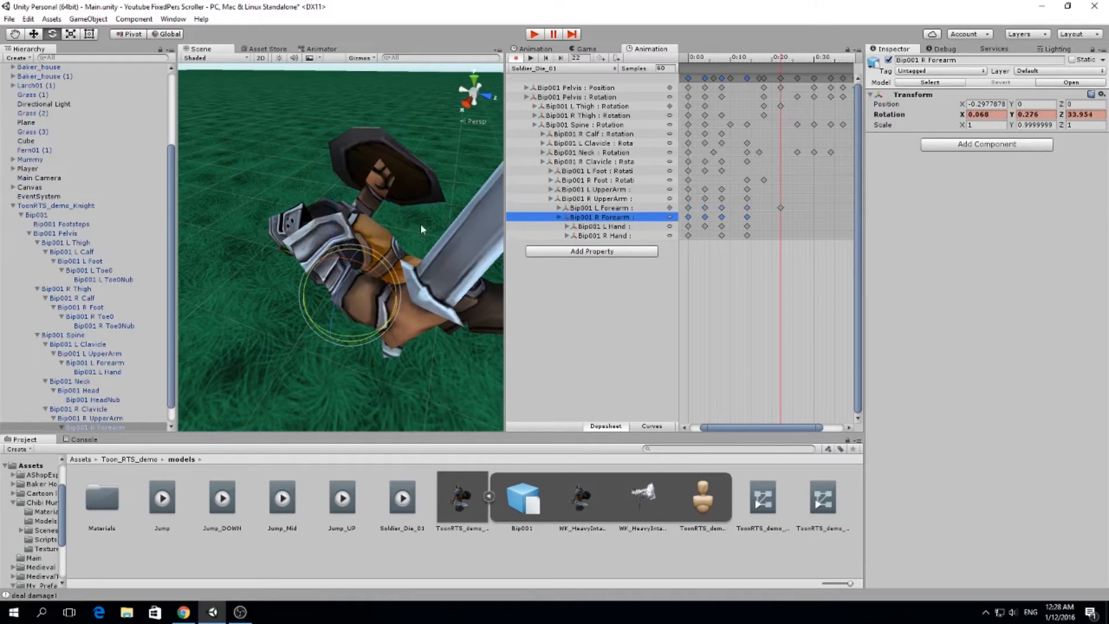
drag(355, 302, 356, 283)
key(ctrl+z)
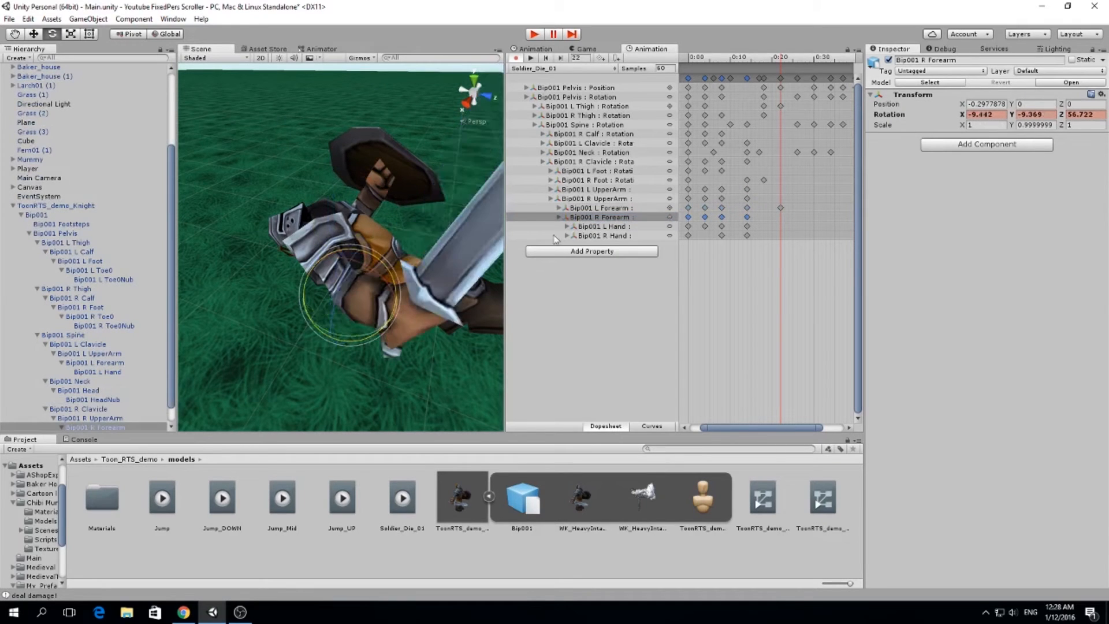
click(588, 190)
drag(348, 215, 344, 208)
key(ctrl+z)
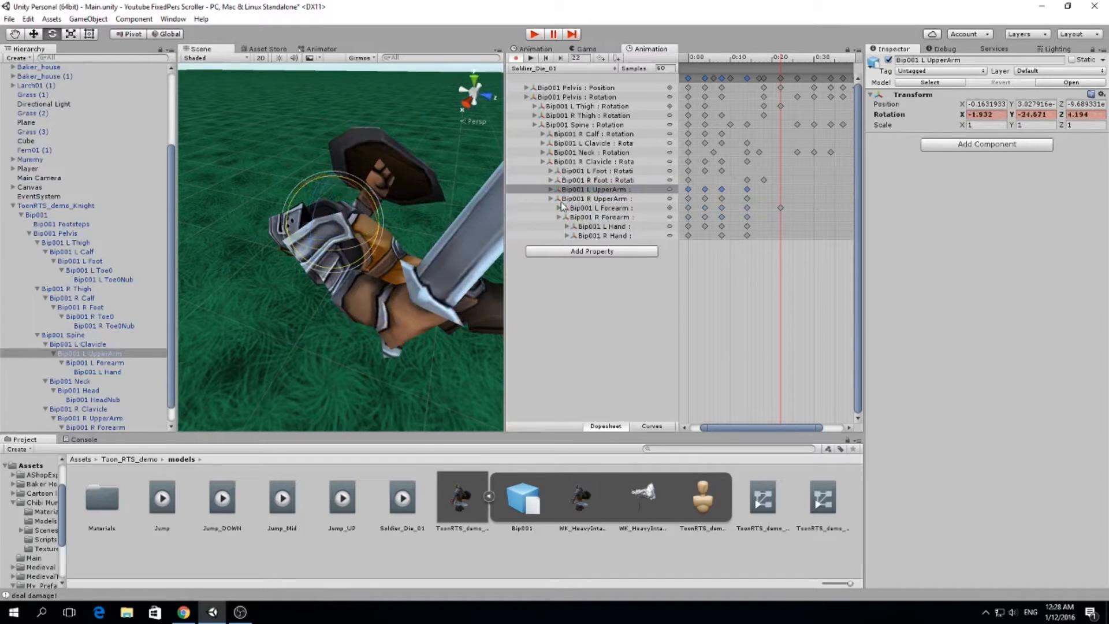
click(598, 199)
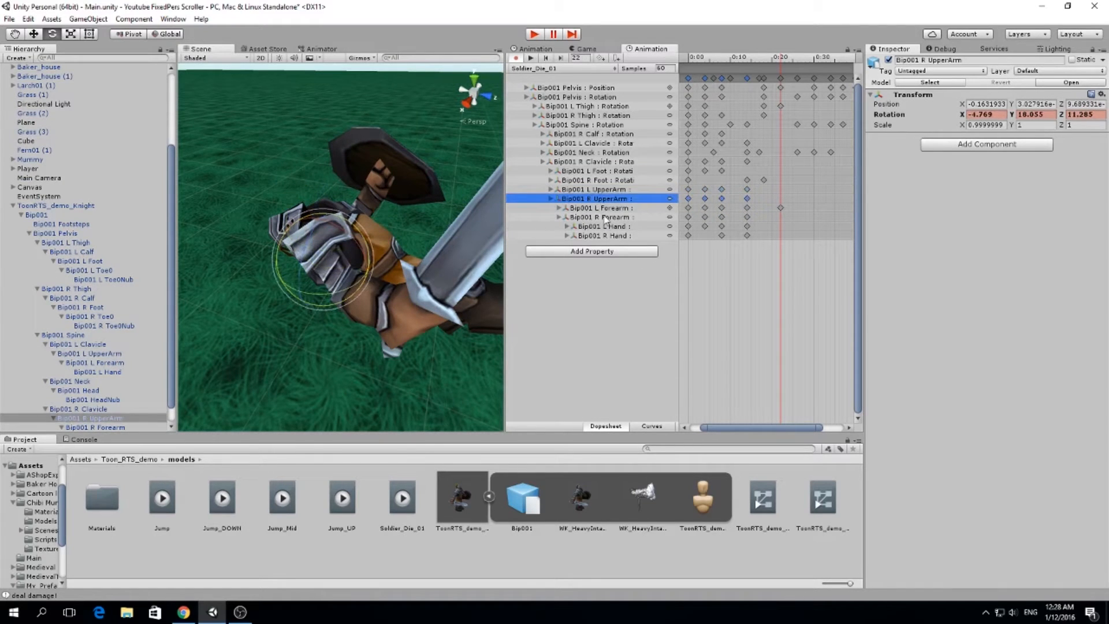
drag(339, 248, 338, 247)
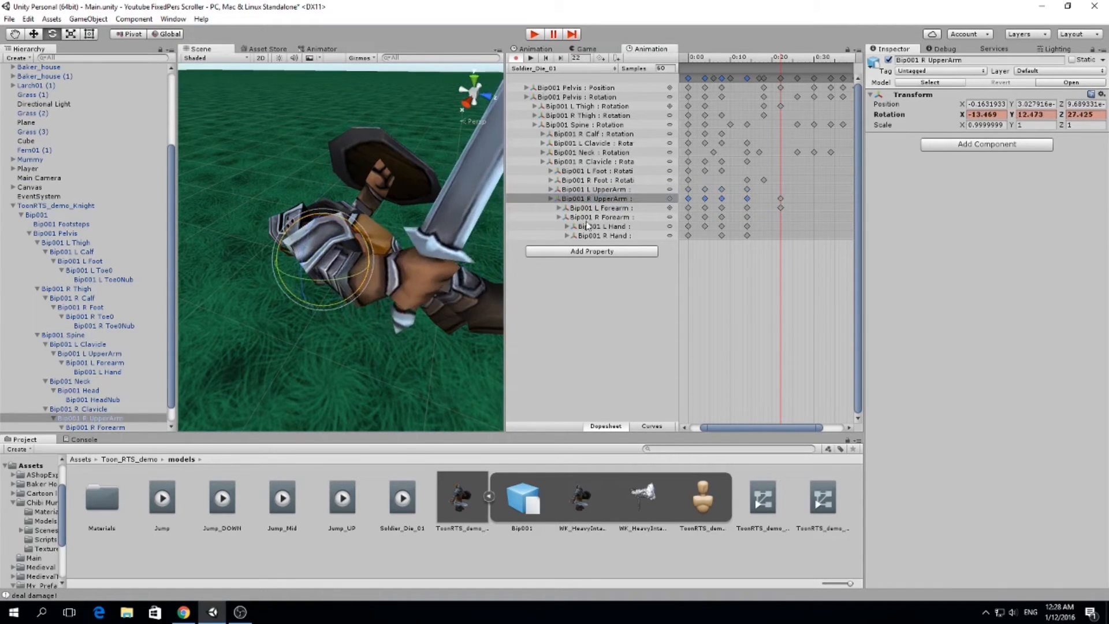
key(ctrl+z)
Step: At frame 22, rotate Bip001 R Clavicle to about -3.2, 82.3, 187.4 and Bip001 L UpperArm to about -0.9, -21.5, 3.2
click(600, 162)
drag(319, 257, 324, 240)
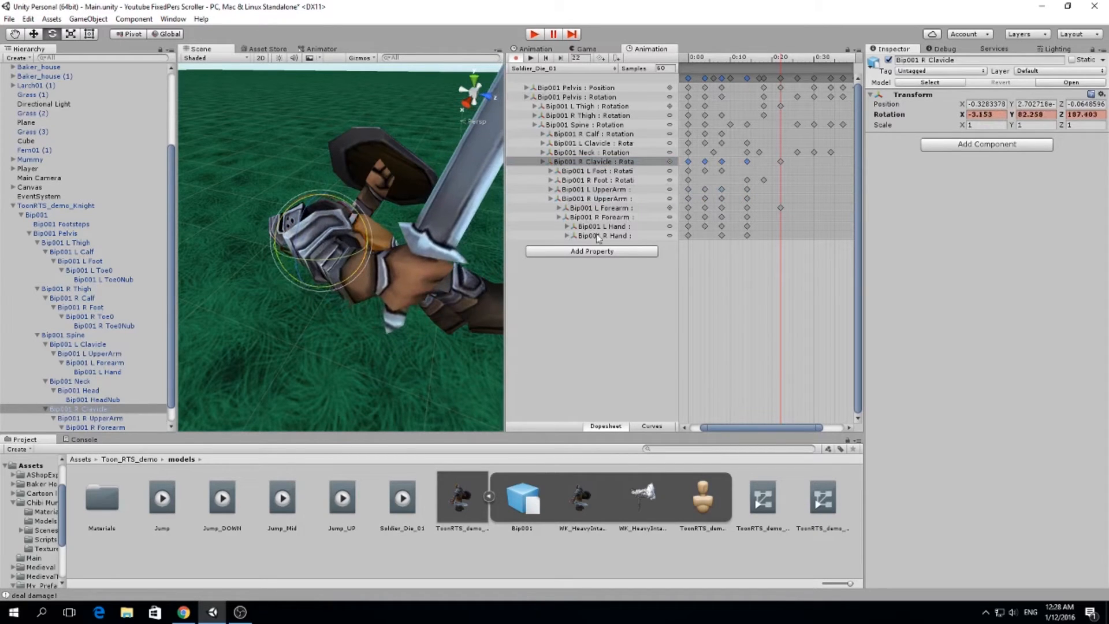
click(595, 189)
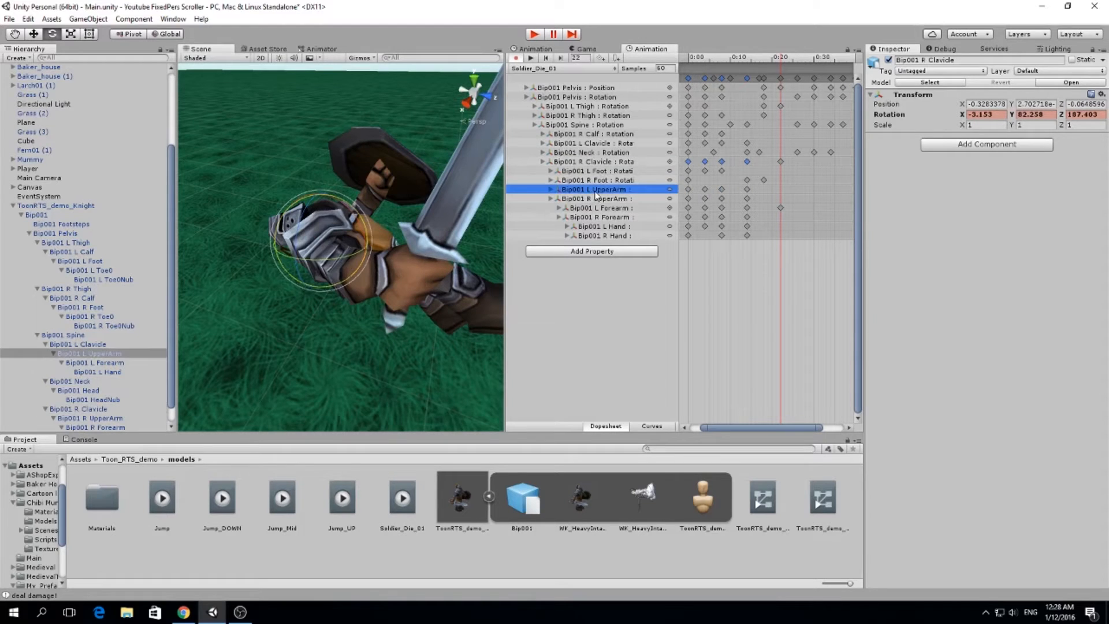
mouse_move(351, 230)
mouse_down()
mouse_move(342, 244)
mouse_move(337, 225)
mouse_up()
Step: At frame 22, rotate Bip001 R UpperArm to about -12.6, 9.7, 30.4 and Bip001 L Clavicle to about 3, -88, 195.8
click(595, 199)
alt+drag(343, 233, 482, 313)
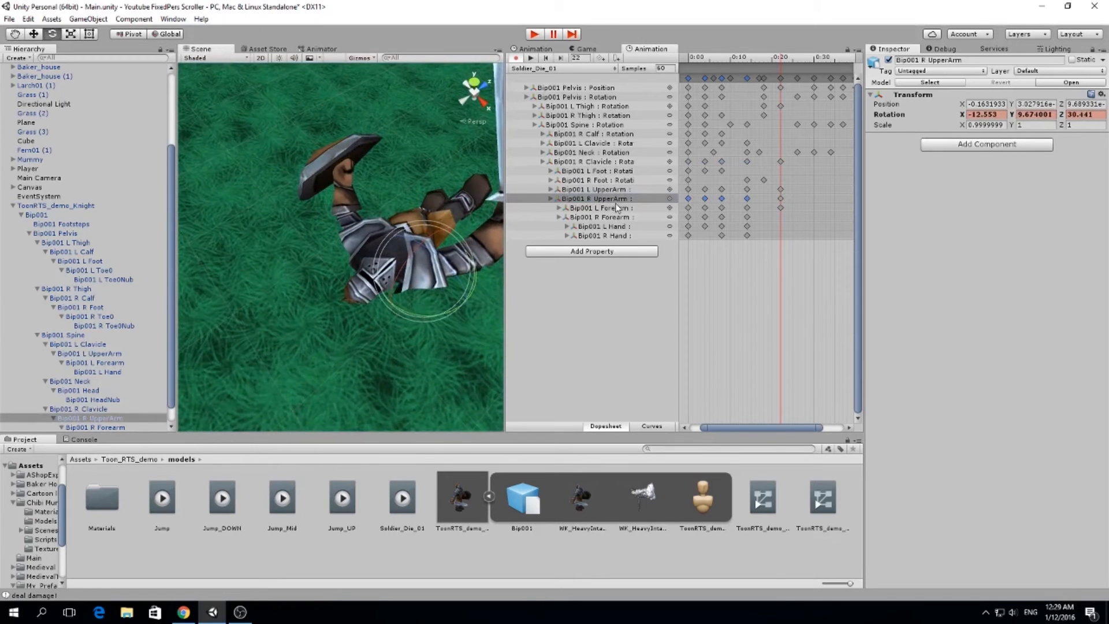
click(595, 143)
drag(358, 224, 314, 182)
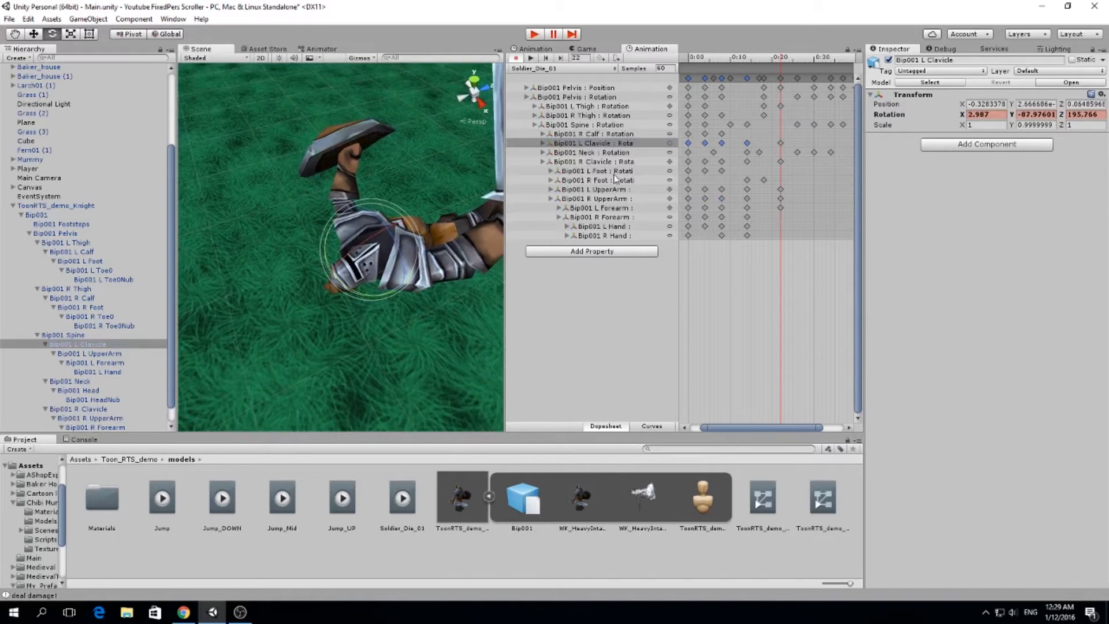
Step: Go through the arm keyframes at frame 22 and rotate Bip001 L Forearm to about -17.8, -21.6, 55.8
click(780, 162)
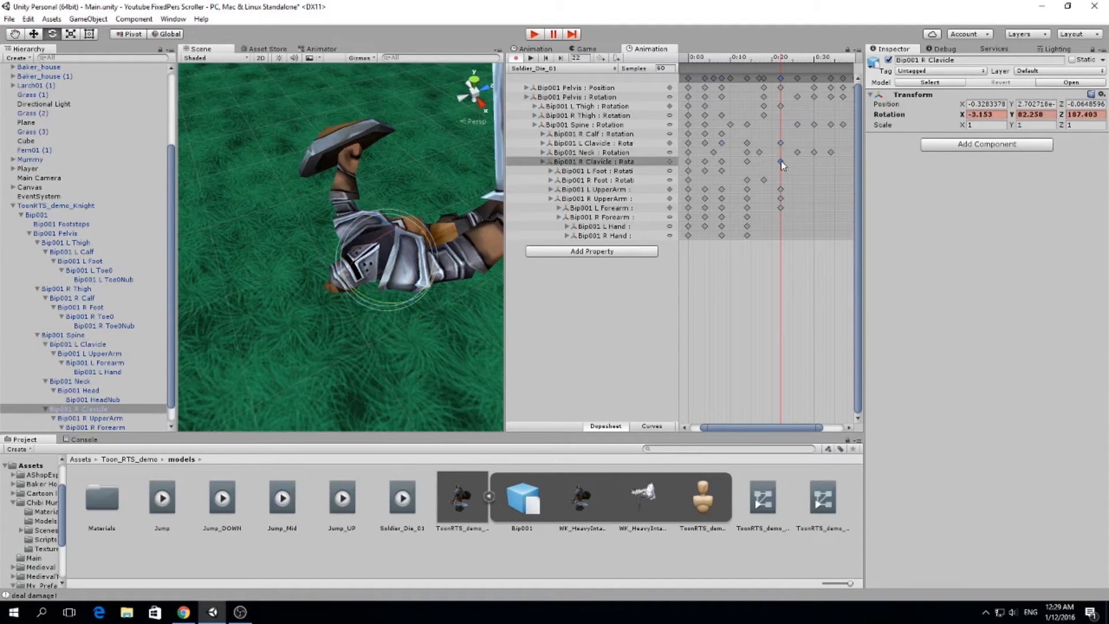
click(781, 189)
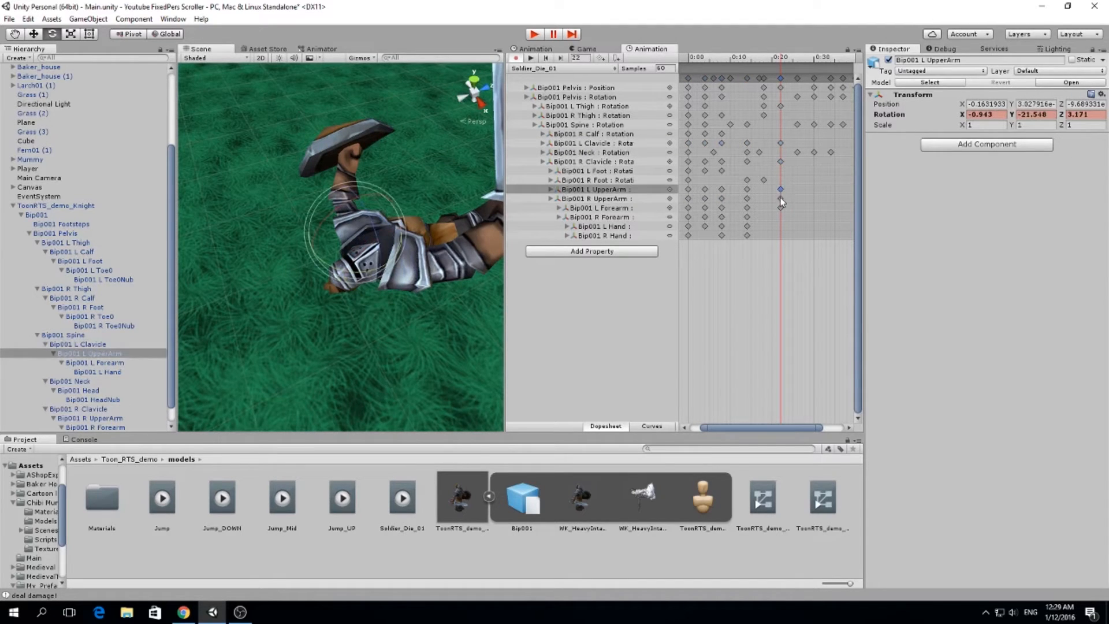
click(781, 199)
click(781, 208)
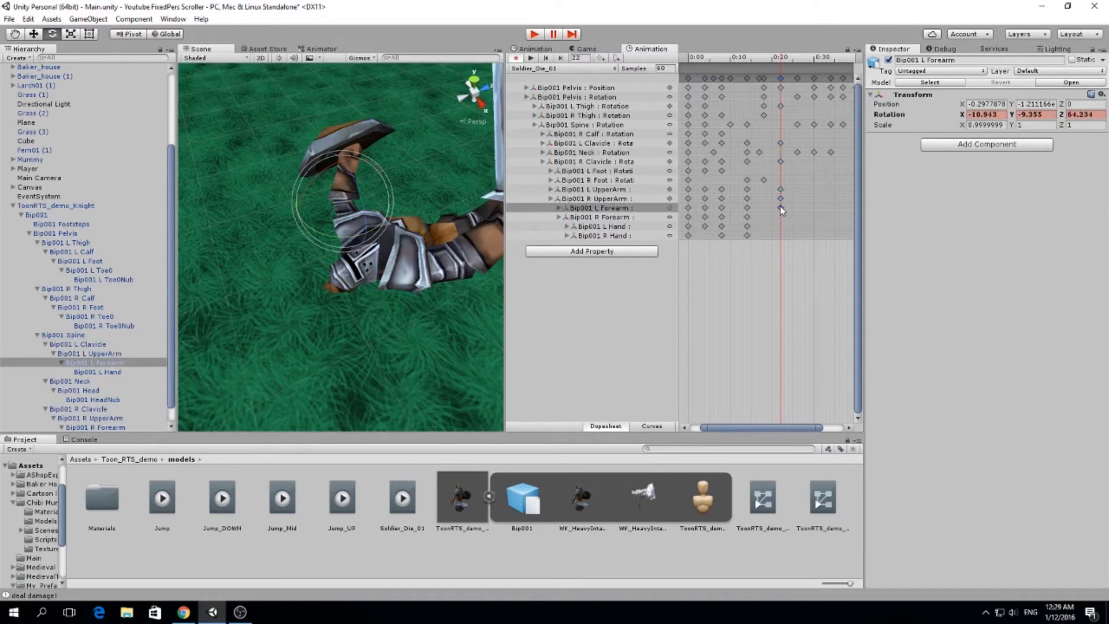
alt+drag(233, 103, 272, 219)
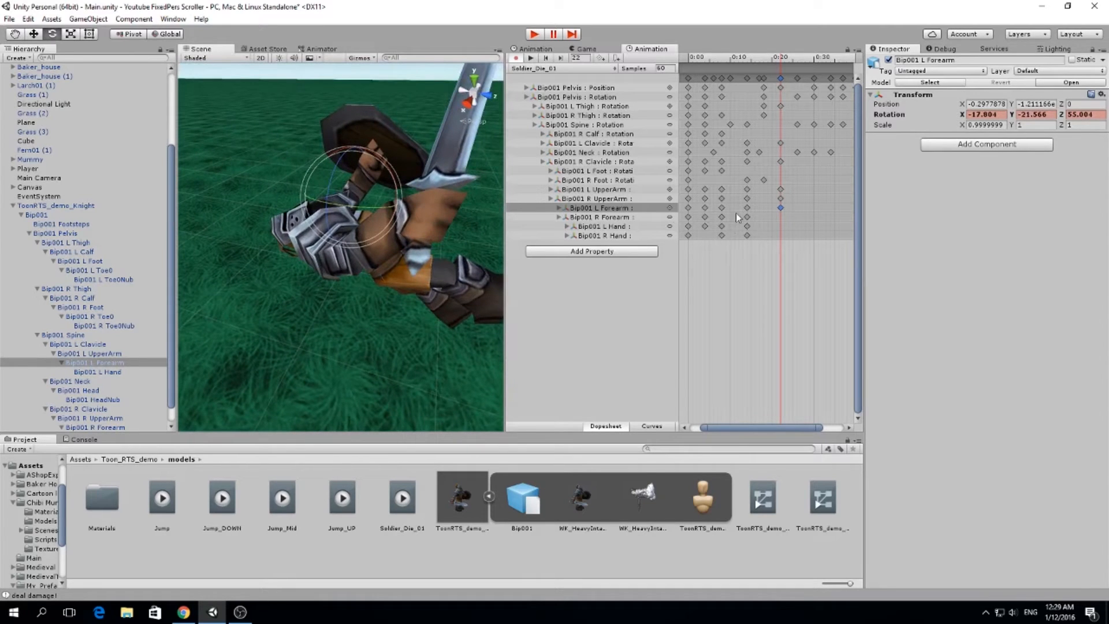
Step: Rotate Bip001 R Forearm to about 0.3, 15.4, 43.6 at frame 22 and scrub on to frame 38
click(613, 217)
drag(404, 225, 437, 166)
scroll(436, 166, down, 5)
drag(760, 59, 847, 104)
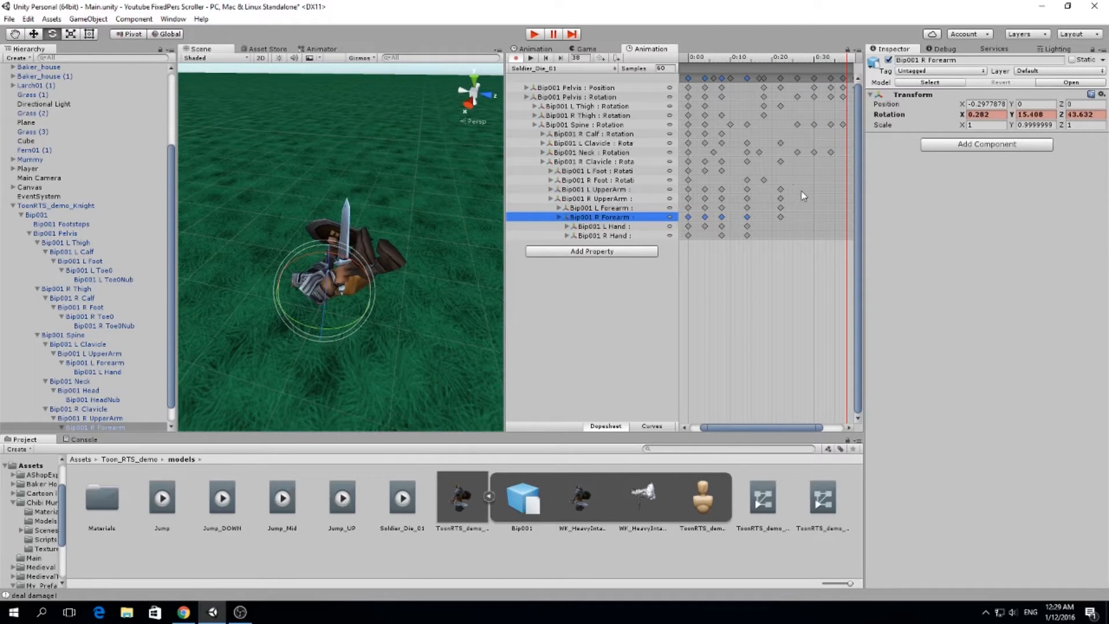
Step: Try to copy the clavicle, upper arm and forearm keyframes together from frame 22 to frame 38
drag(802, 186, 781, 227)
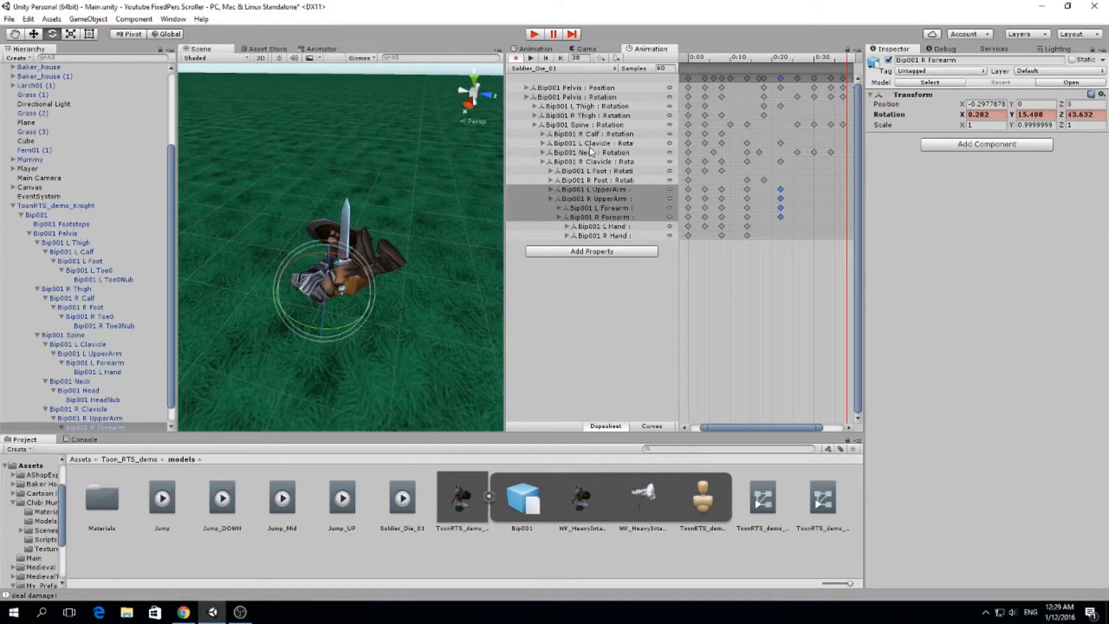
shift+click(780, 143)
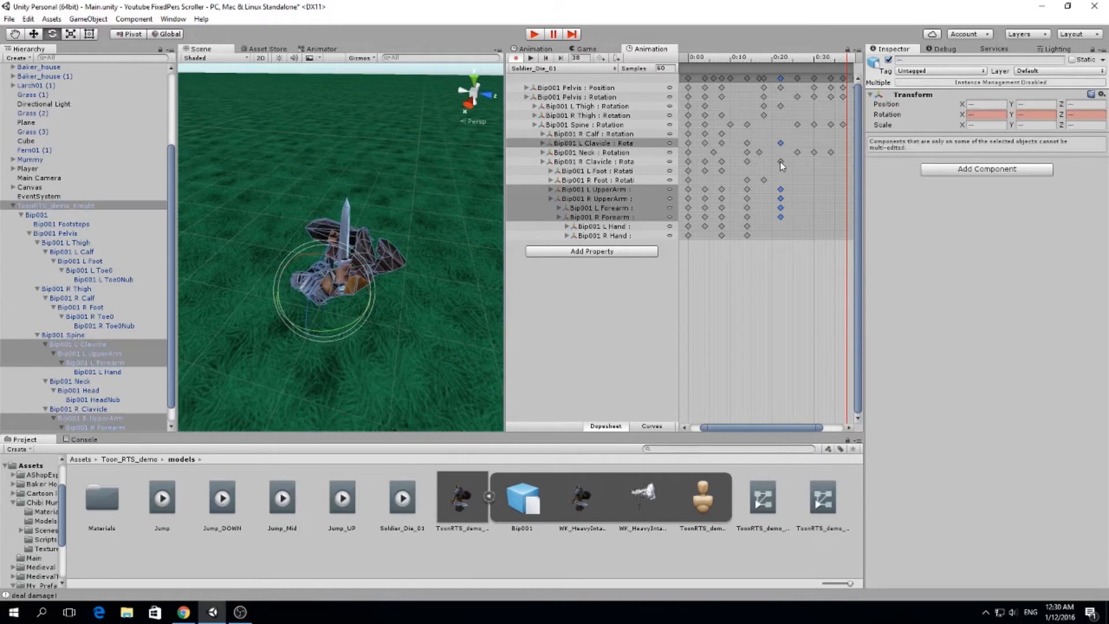
shift+click(780, 161)
click(847, 62)
key(ctrl+v)
Step: Scrub back to frame 12 and forward to frame 29 to check the arm motion
drag(819, 66, 779, 110)
mouse_move(778, 135)
middle_down()
mouse_move(760, 147)
mouse_move(791, 143)
middle_up()
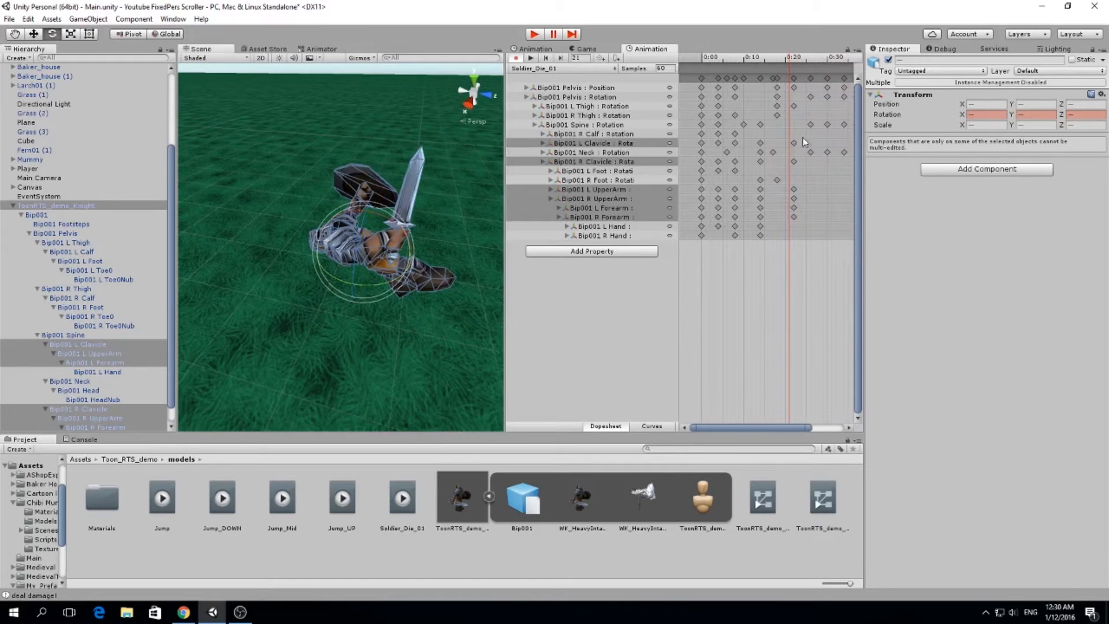
drag(790, 63, 753, 112)
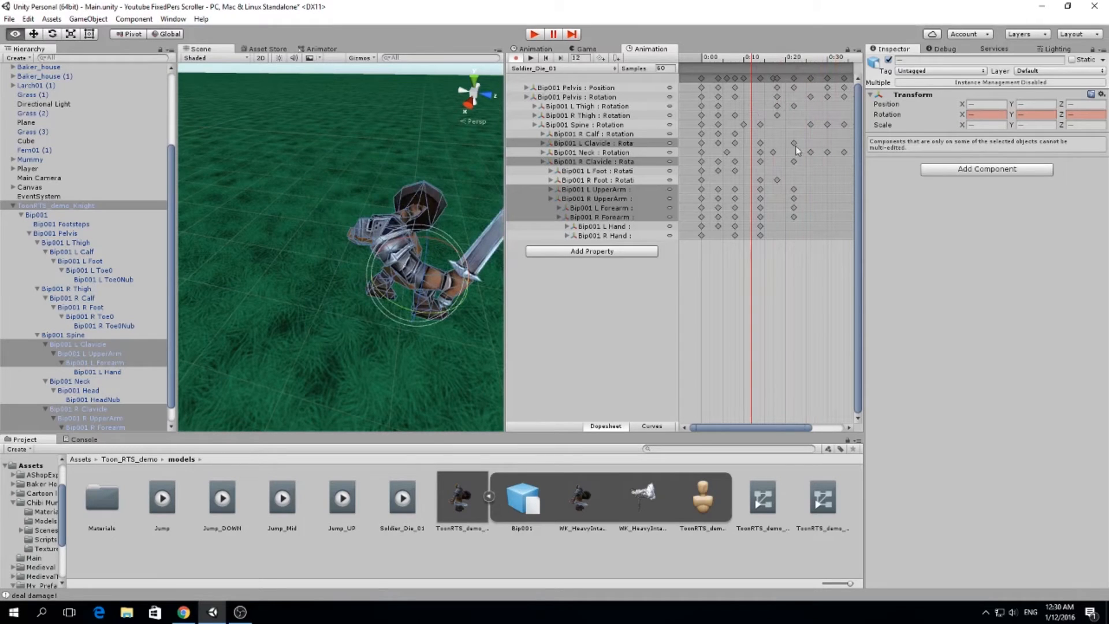
drag(745, 432, 749, 430)
mouse_move(757, 427)
mouse_down()
mouse_move(769, 426)
mouse_move(753, 426)
mouse_up()
drag(767, 69, 824, 104)
click(816, 206)
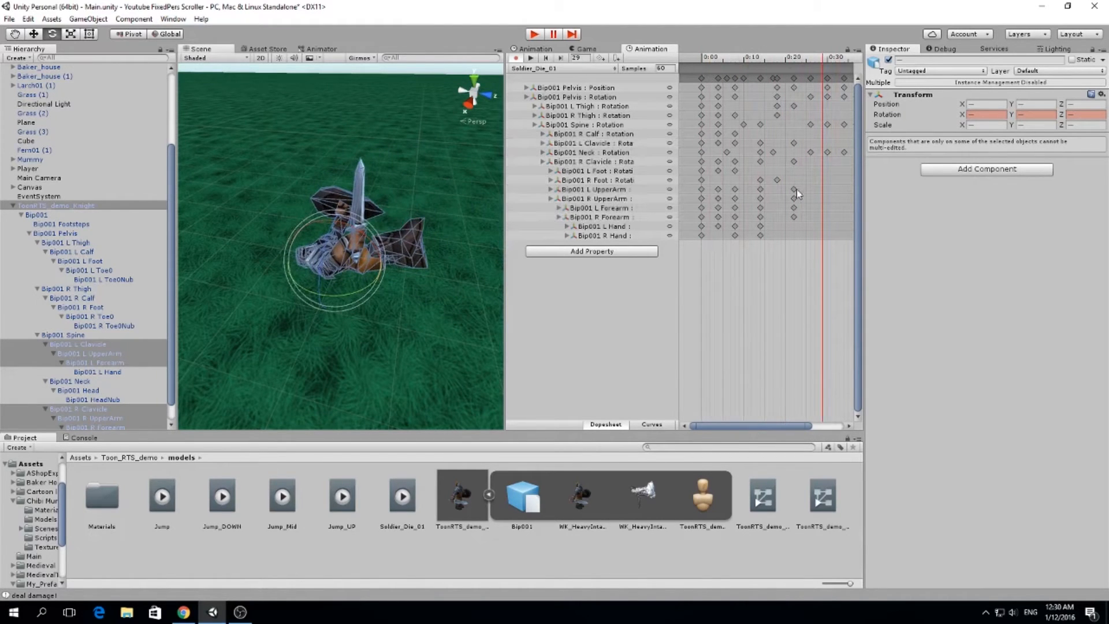
Step: Copy the Bip001 L UpperArm rotation keyframe from frame 22 to frame 37
click(794, 190)
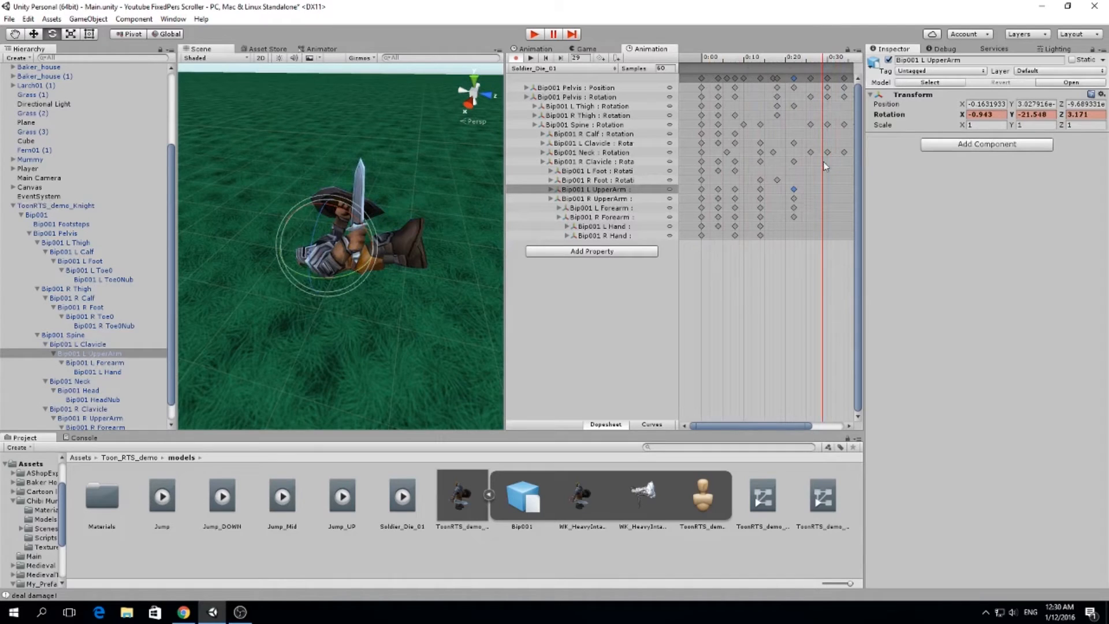
mouse_move(832, 70)
mouse_down()
mouse_move(792, 72)
mouse_move(860, 82)
mouse_move(830, 82)
mouse_move(854, 82)
mouse_move(843, 83)
mouse_up()
drag(811, 426, 842, 426)
drag(817, 62, 822, 87)
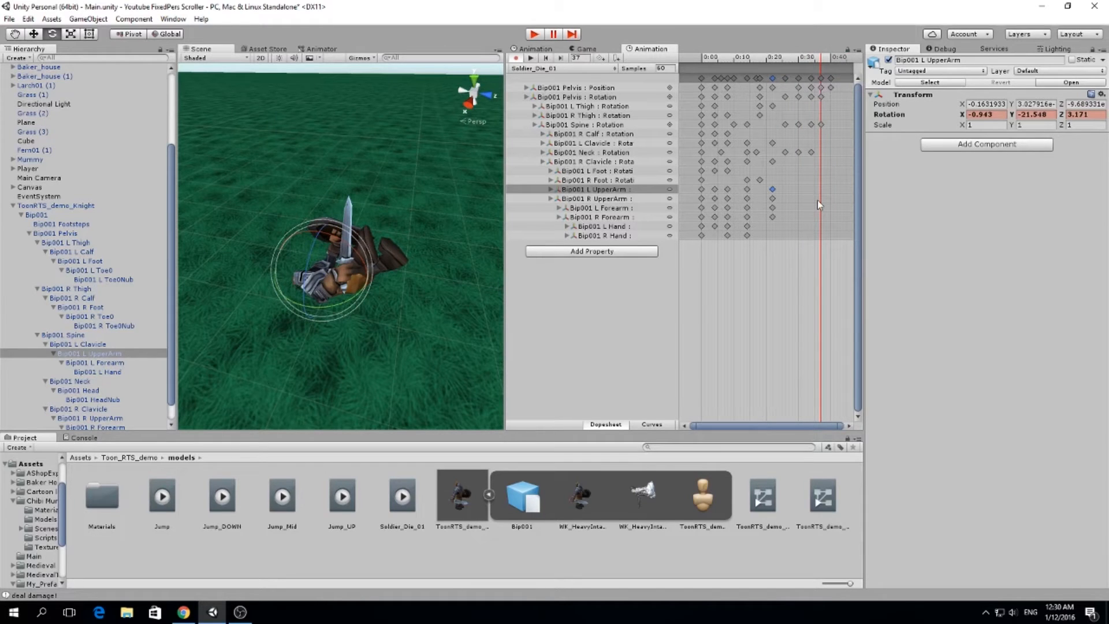
drag(797, 65, 822, 94)
Step: Copy the Bip001 R UpperArm, L Forearm and R Forearm rotation keyframes from frame 22 to frame 37
click(773, 199)
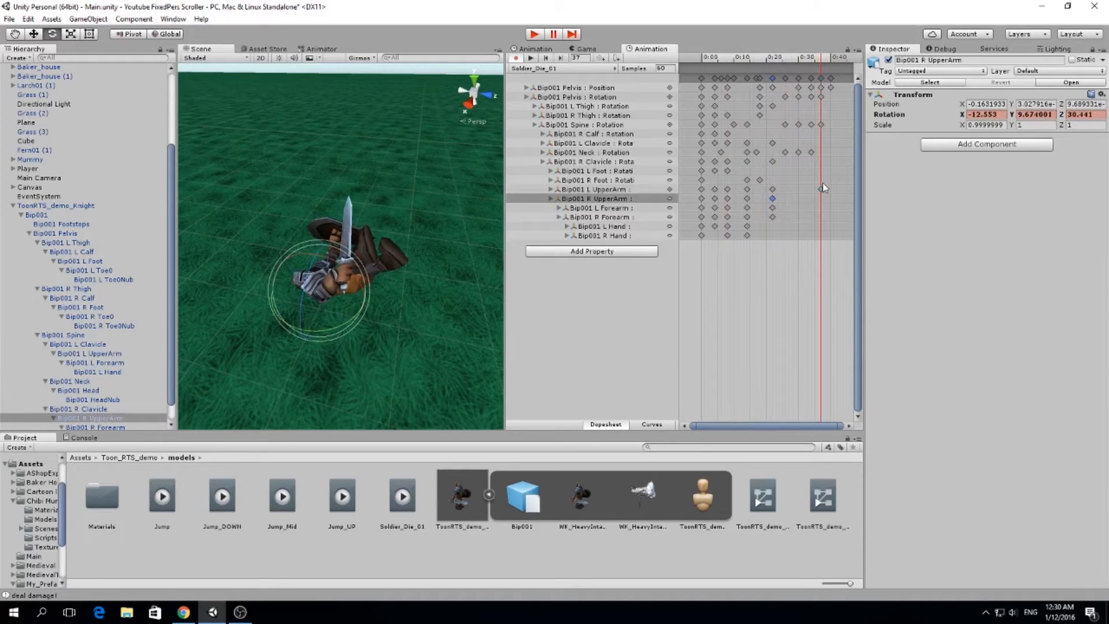
click(773, 209)
key(ctrl+c)
key(ctrl+v)
click(772, 217)
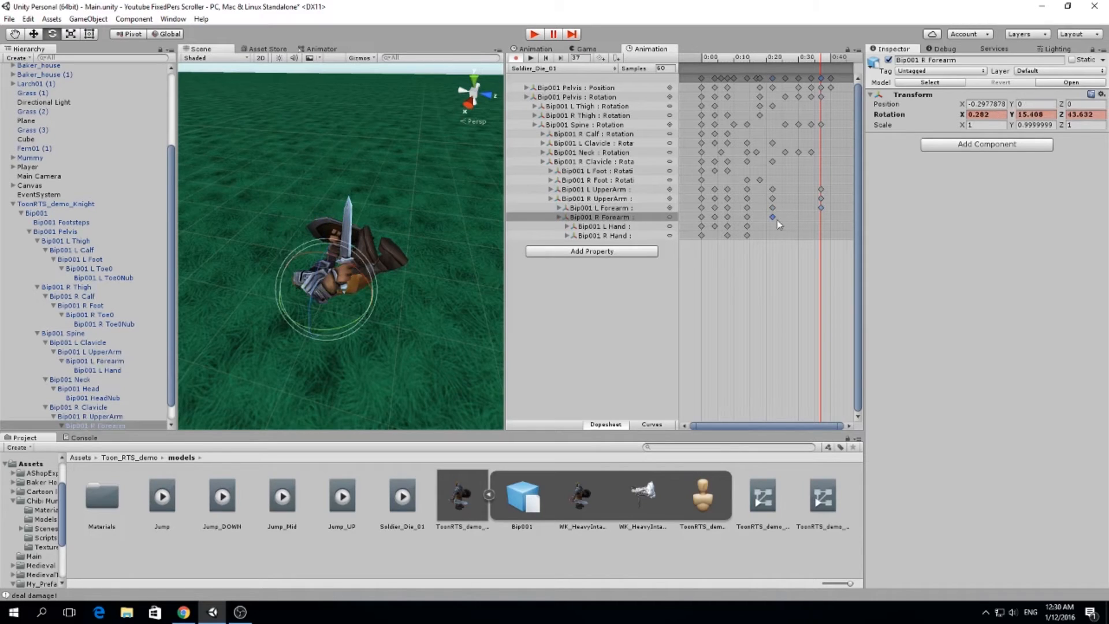
Step: Copy the R Clavicle and L Clavicle rotation keyframes from frame 22 to frame 37 and scrub to frame 40
click(773, 161)
key(ctrl+c)
key(ctrl+v)
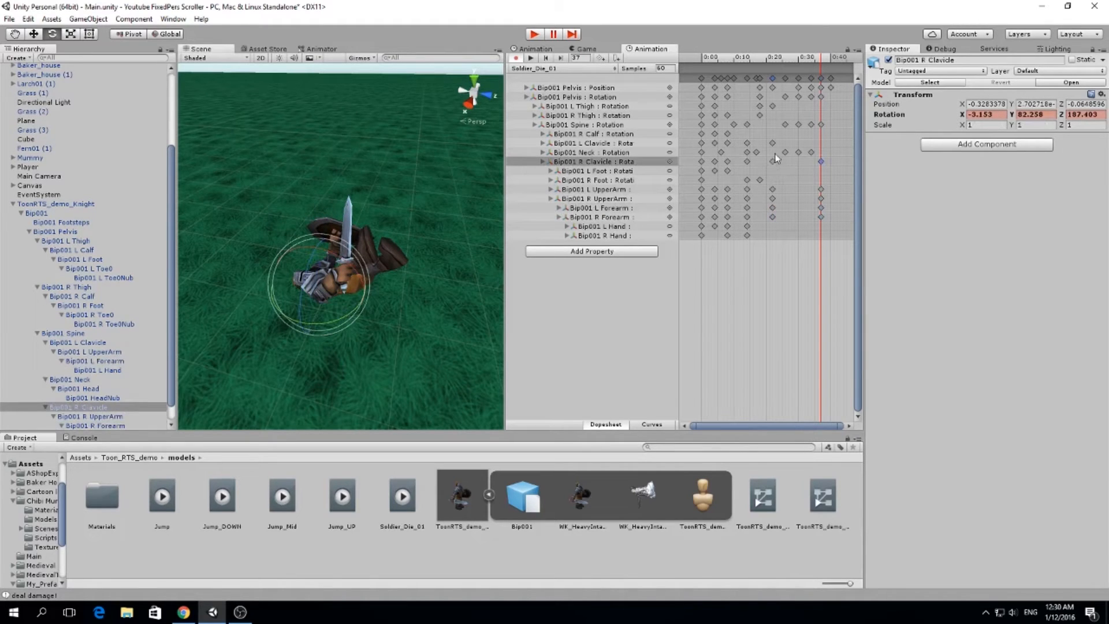
click(773, 143)
drag(781, 58, 830, 148)
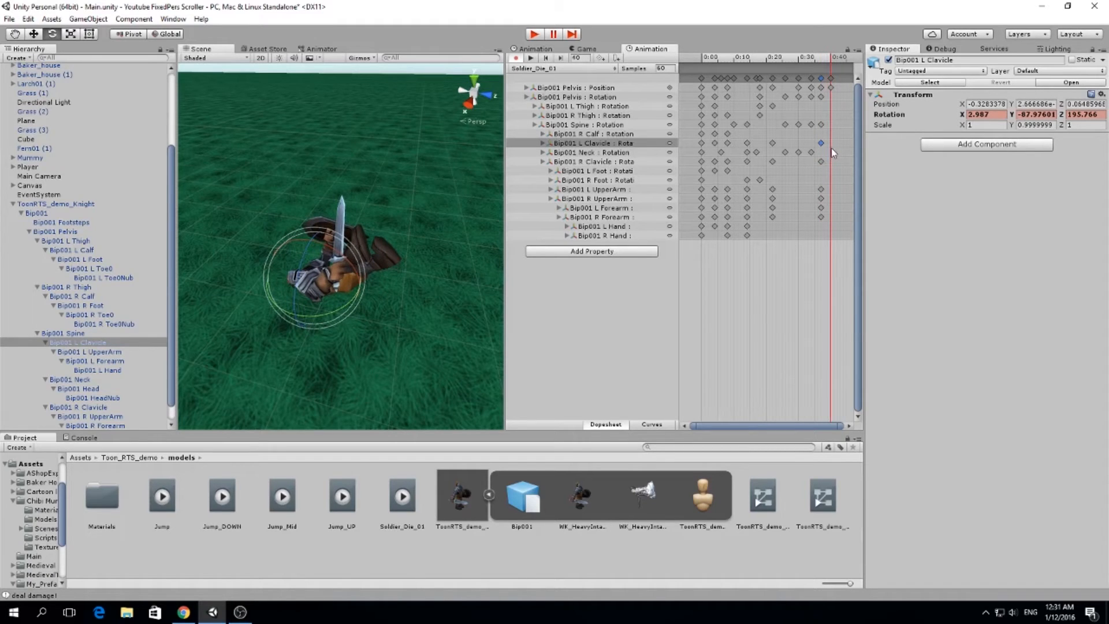
Step: Rotate Bip001 L UpperArm to about -3.8, -13.1, -41.8 at frame 42
drag(830, 148, 838, 153)
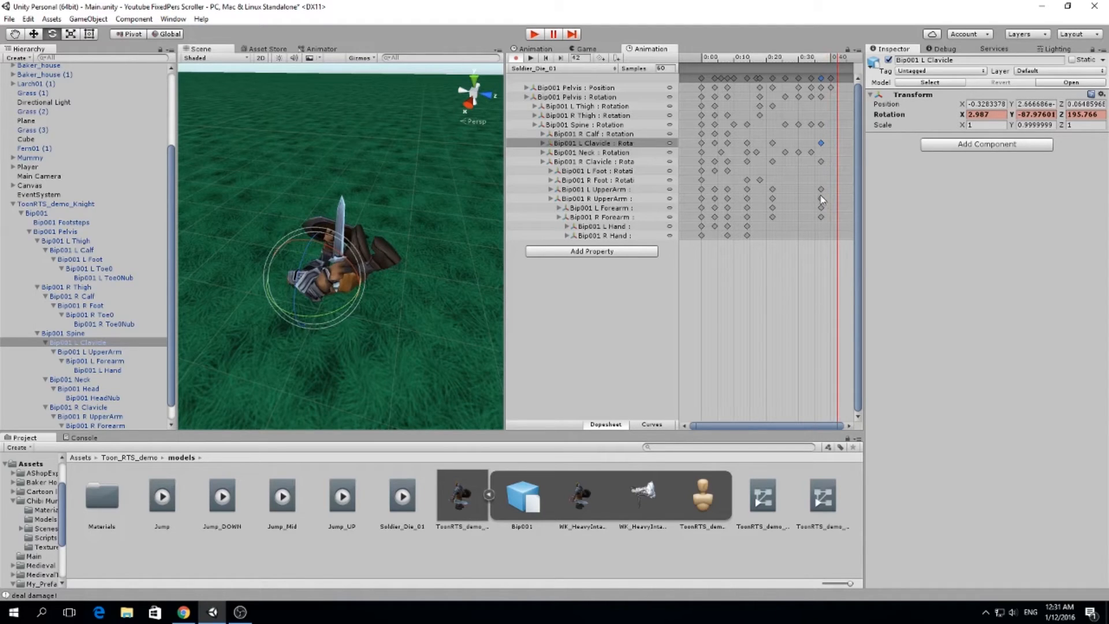
click(596, 190)
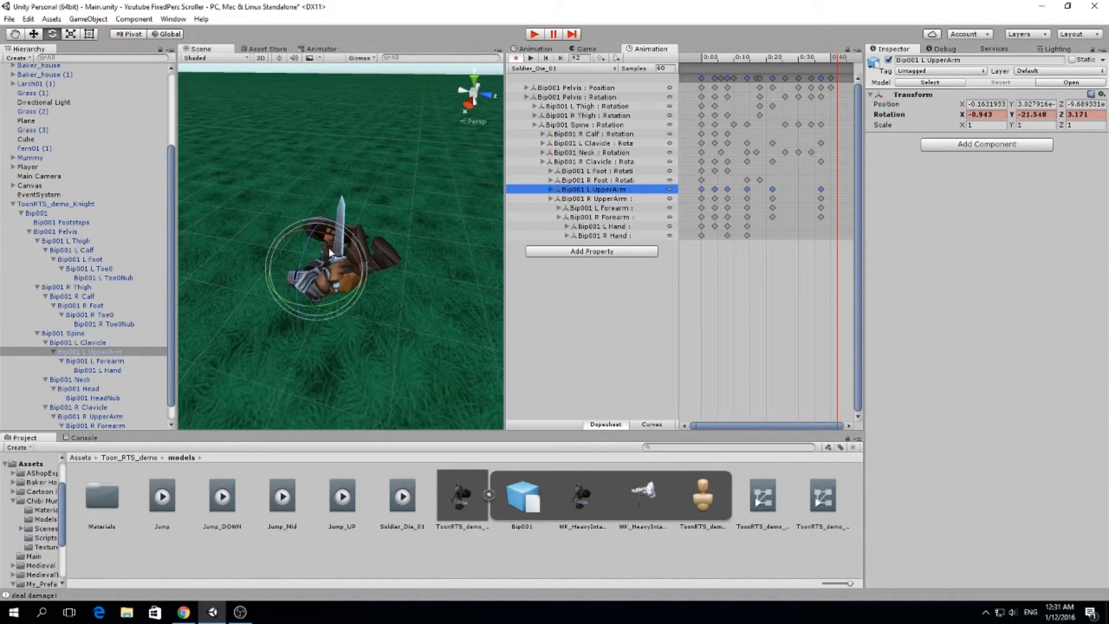
drag(316, 269, 330, 264)
drag(333, 277, 589, 258)
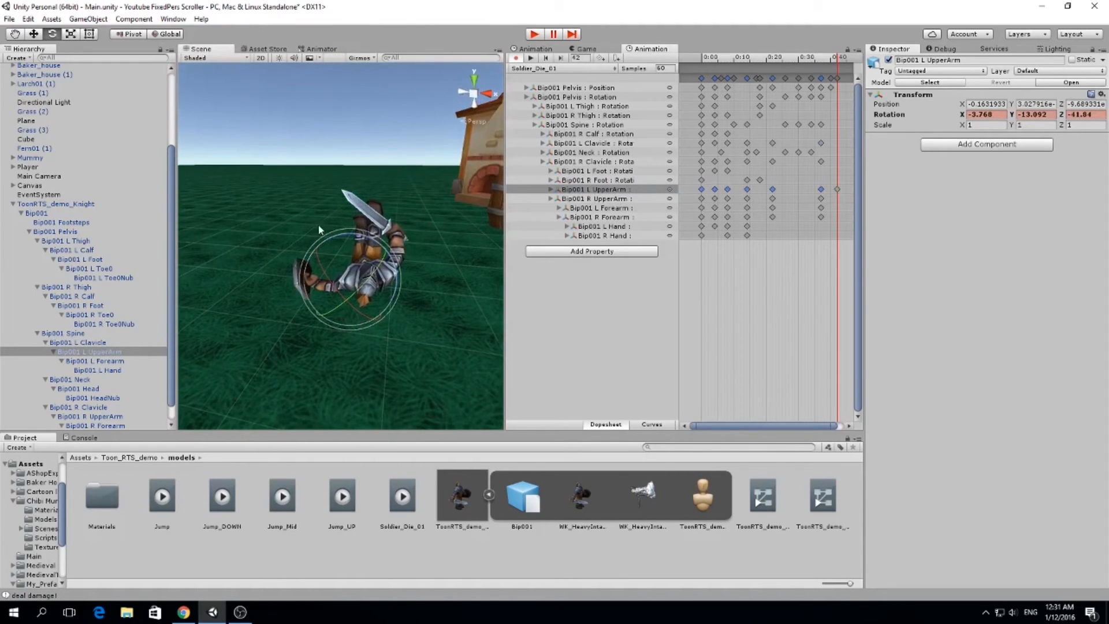
Step: Rotate Bip001 L UpperArm to about -4.8, -21.3, -16.6 at frame 42 and adjust the Bip001 L Forearm rotation
mouse_move(334, 260)
mouse_down()
mouse_move(378, 280)
mouse_move(330, 247)
mouse_up()
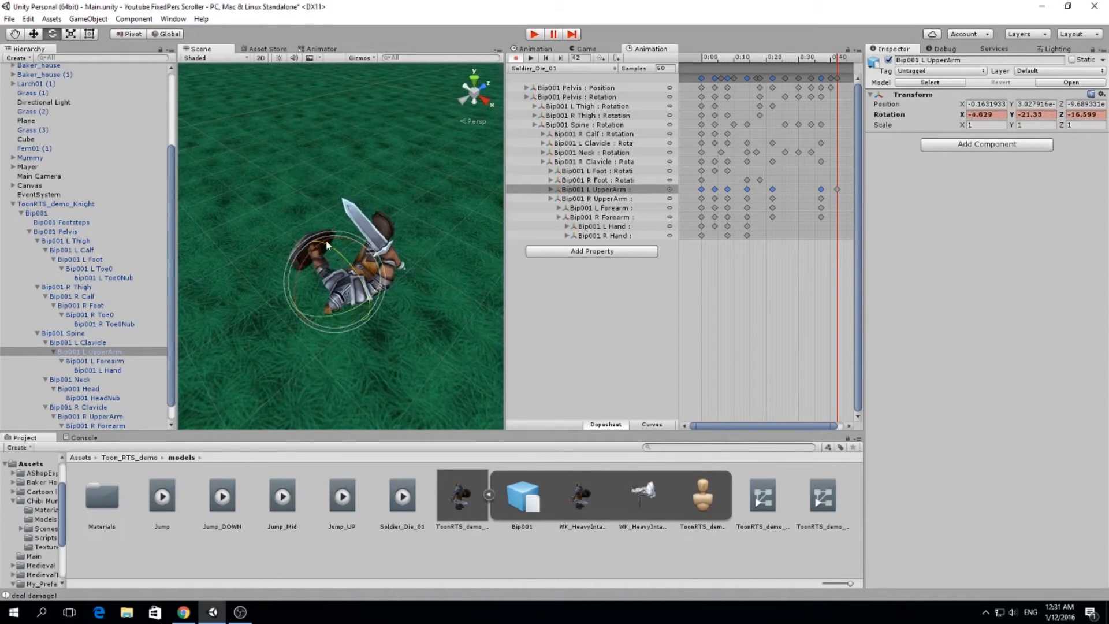
click(611, 209)
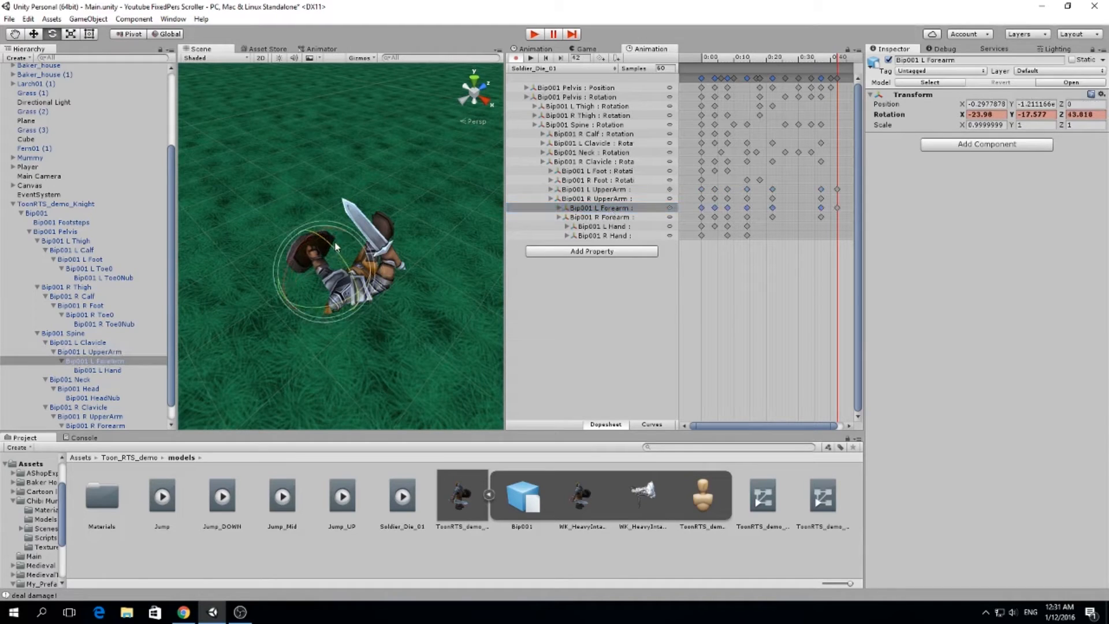
drag(332, 234, 528, 230)
Step: Rotate Bip001 L Hand to about -39.5, 145.8, -104.7 at frame 42
click(623, 227)
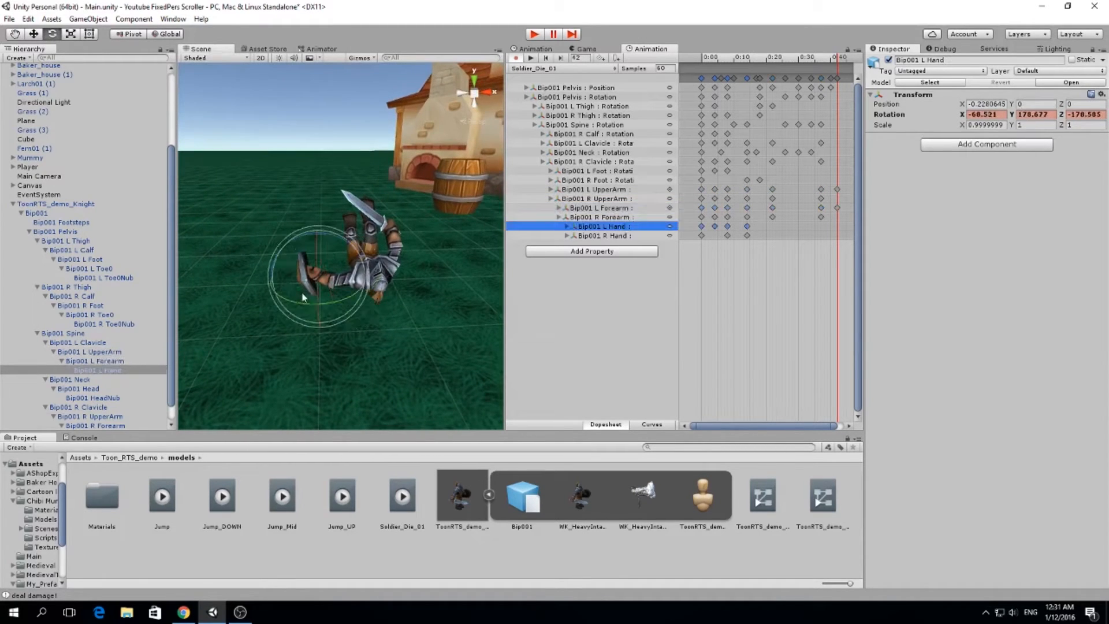
drag(338, 241, 246, 214)
alt+drag(372, 260, 221, 299)
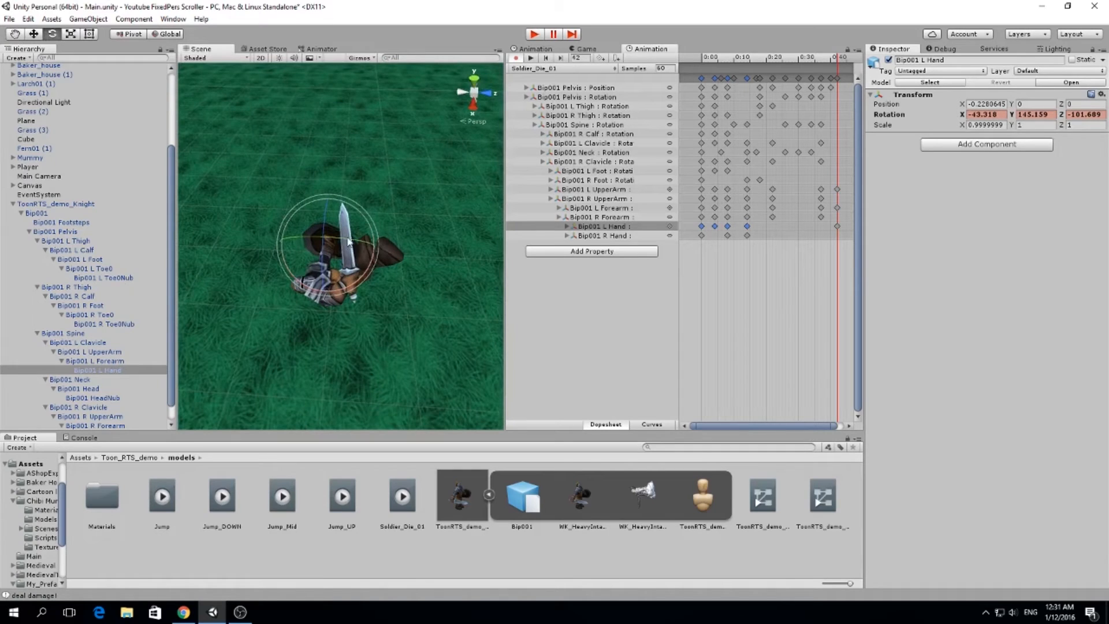
alt+drag(340, 242, 310, 237)
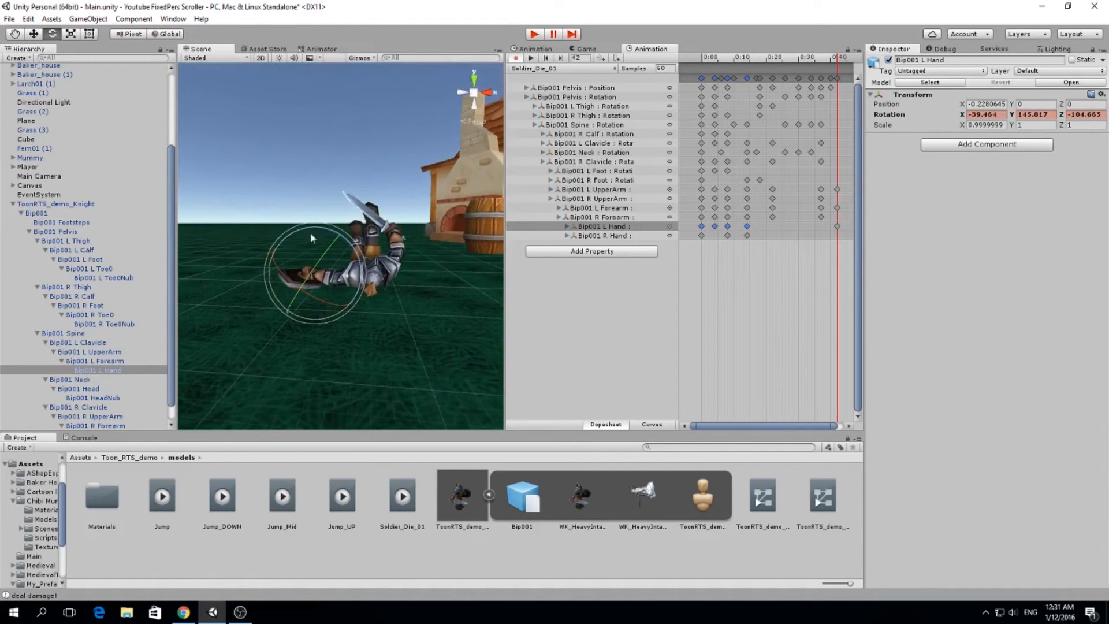
Step: Rotate Bip001 L Forearm to about -19.7, -20.4, 51.5 and Bip001 L Clavicle to about 3.8, -88.0, 199.7 at frame 42
click(615, 218)
click(612, 208)
drag(376, 280, 450, 306)
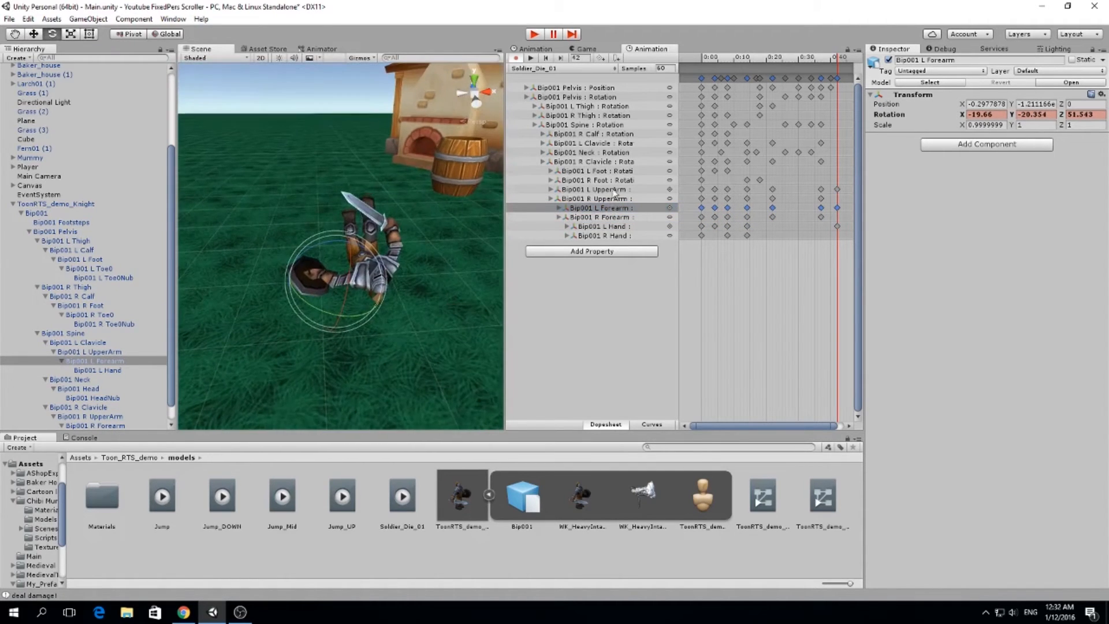
click(597, 144)
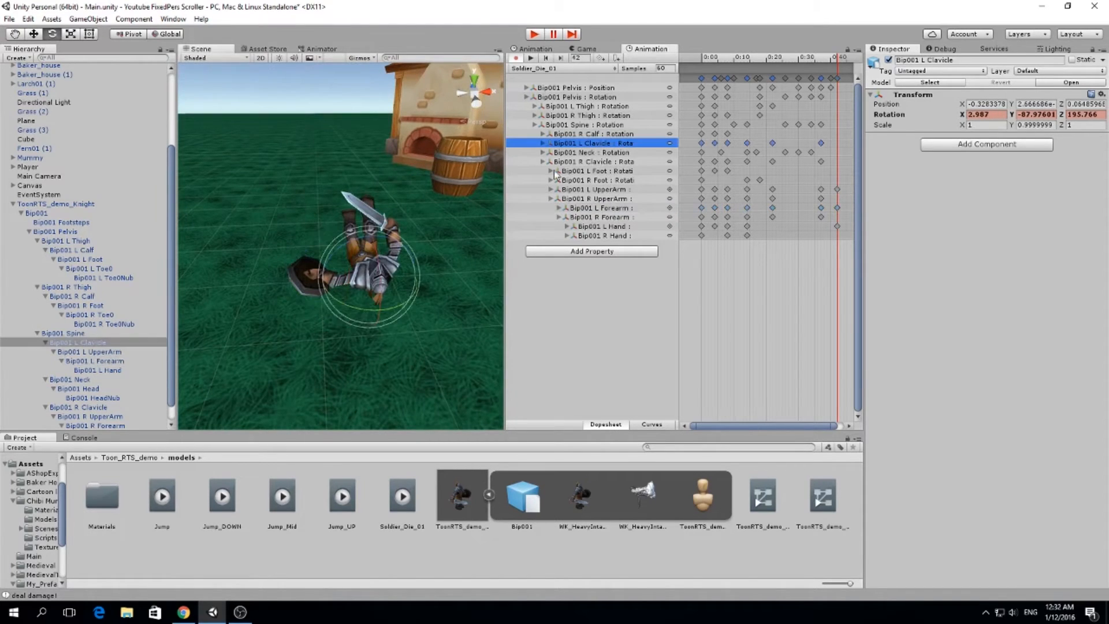
mouse_move(406, 250)
mouse_down()
mouse_move(410, 259)
mouse_move(277, 288)
mouse_move(118, 292)
mouse_move(403, 258)
mouse_up()
Step: Rotate Bip001 L Clavicle to about 7.6, -87.1, 221.5 at frame 37
click(800, 53)
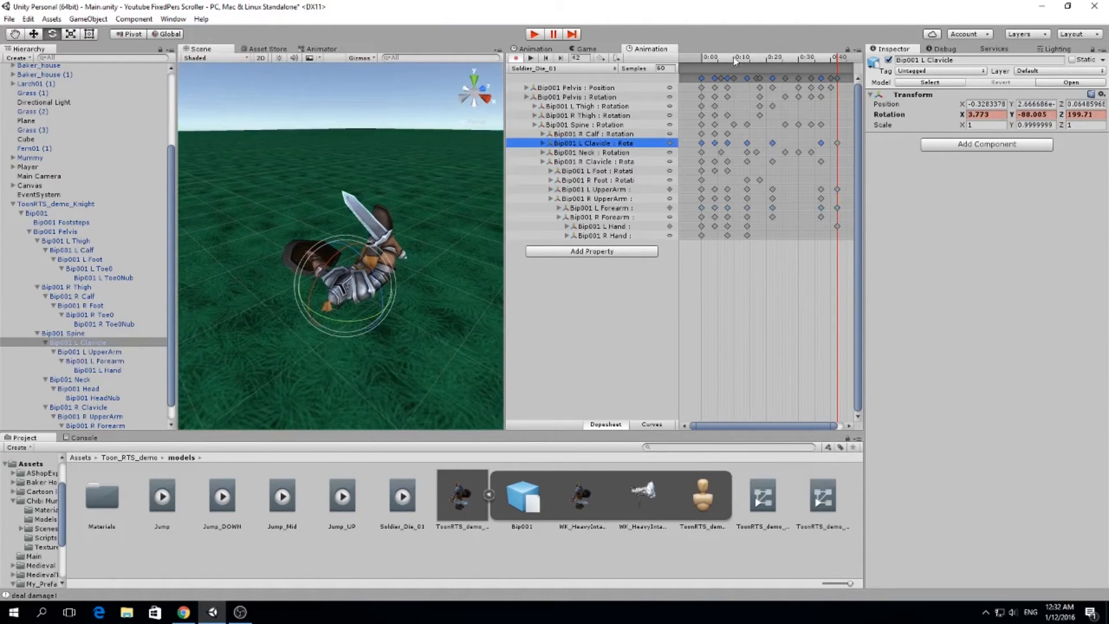
drag(761, 57, 822, 104)
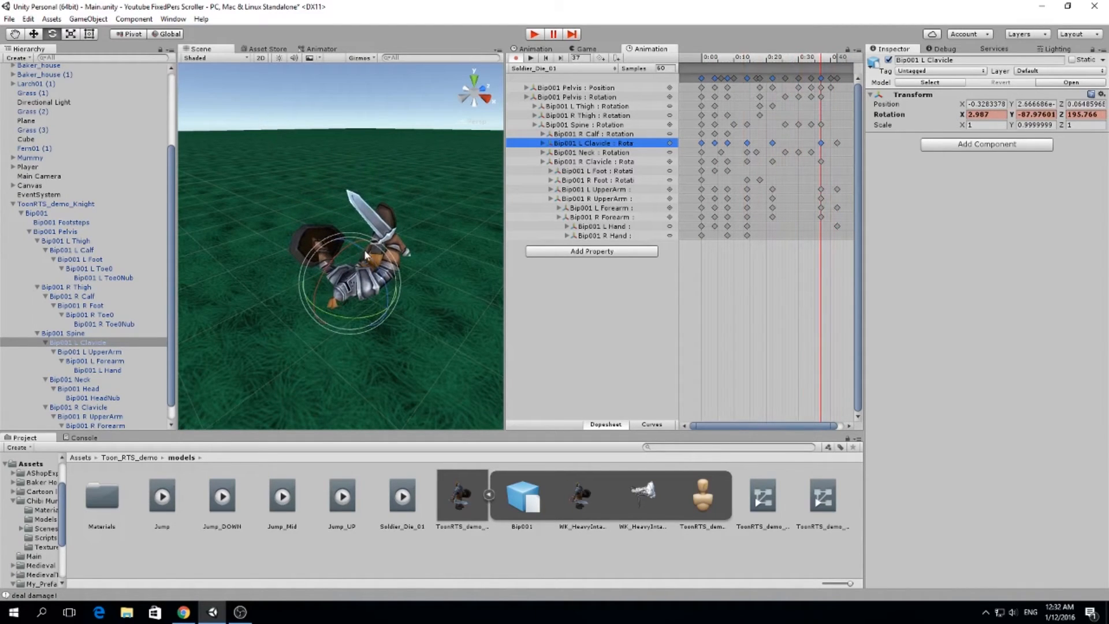
drag(367, 254, 390, 271)
drag(797, 61, 824, 131)
drag(356, 247, 363, 247)
alt+drag(390, 180, 422, 210)
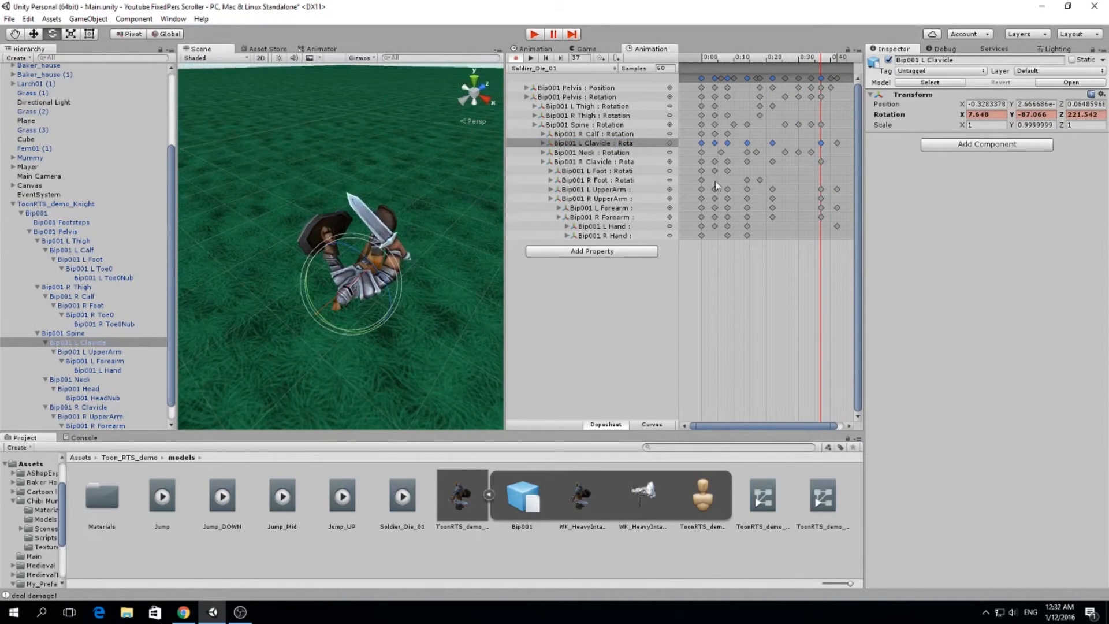
Step: Adjust the Bip001 L UpperArm rotation at frame 37 and scrub to frame 42 to check the left arm's fall
click(611, 193)
drag(349, 248, 363, 259)
alt+drag(442, 263, 427, 332)
drag(825, 61, 838, 106)
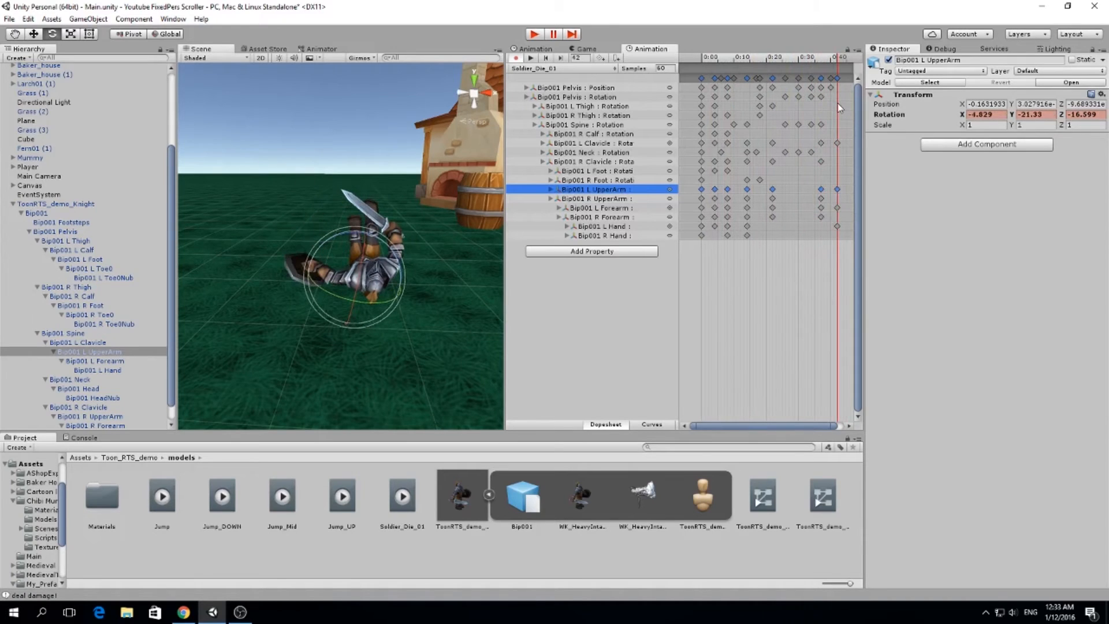
Step: Move all keyframes at frame 37 to frame 35
click(819, 191)
click(821, 78)
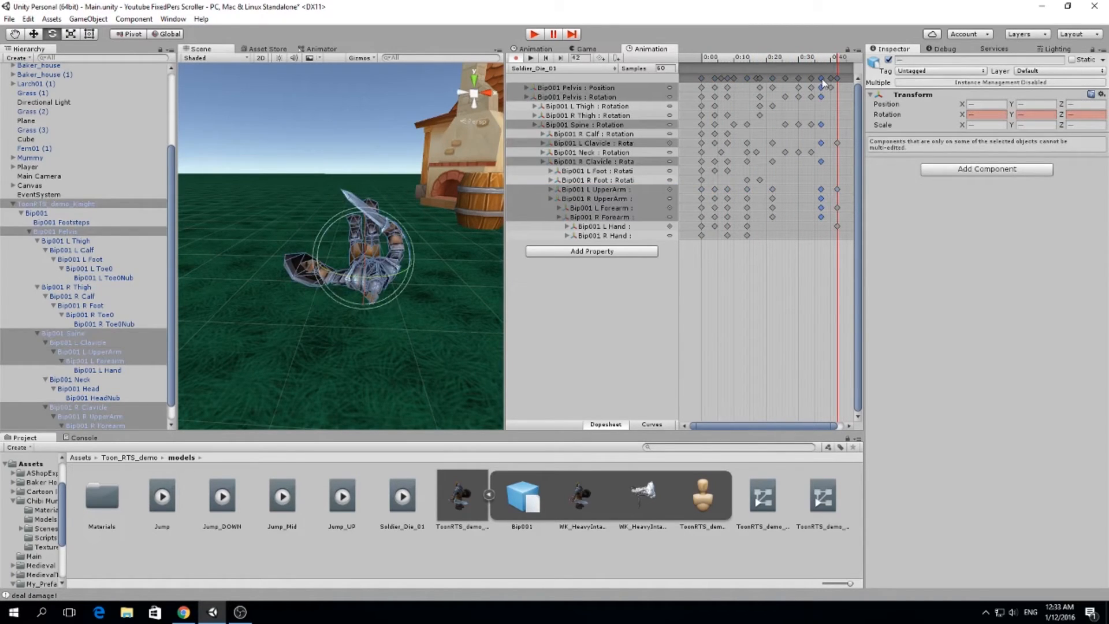
drag(818, 62, 678, 88)
alt+drag(484, 157, 426, 189)
drag(848, 57, 816, 92)
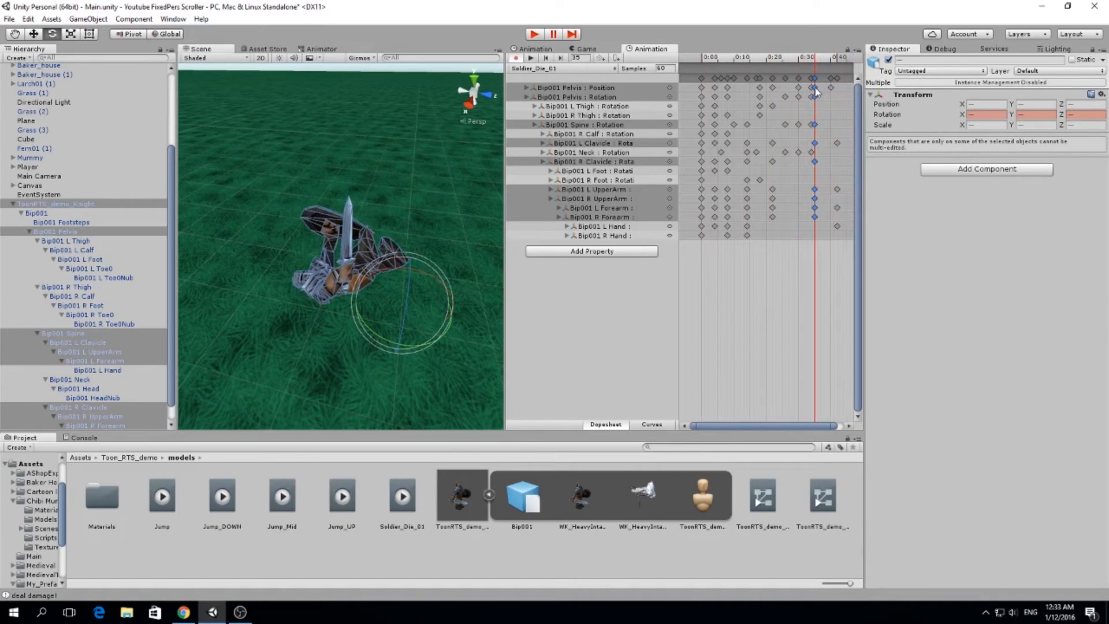
click(819, 230)
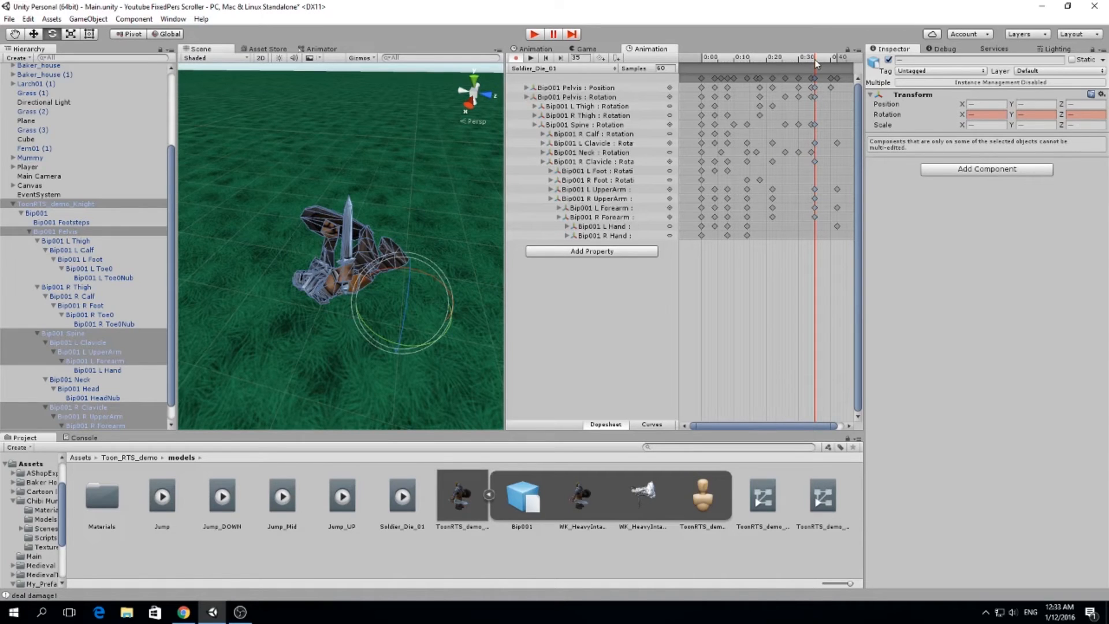
Step: Rotate Bip001 R Forearm to about 41.9, 32.9, 54.5 at frame 35
alt+drag(422, 227, 436, 193)
click(612, 218)
drag(413, 251, 322, 247)
drag(391, 233, 610, 226)
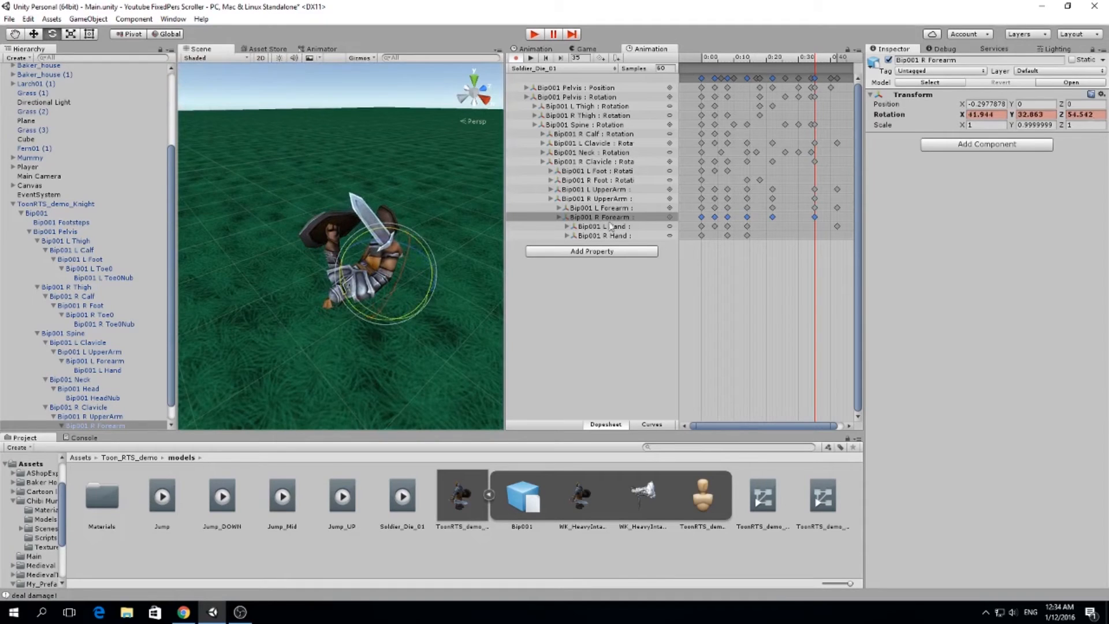
Step: Rotate Bip001 R Clavicle to about 0.2, 82.7, 196.0 and Bip001 R UpperArm to about -6.6, 2.2, 46.6 at frame 35
click(595, 162)
mouse_move(381, 276)
mouse_down()
mouse_move(359, 245)
mouse_move(370, 264)
mouse_up()
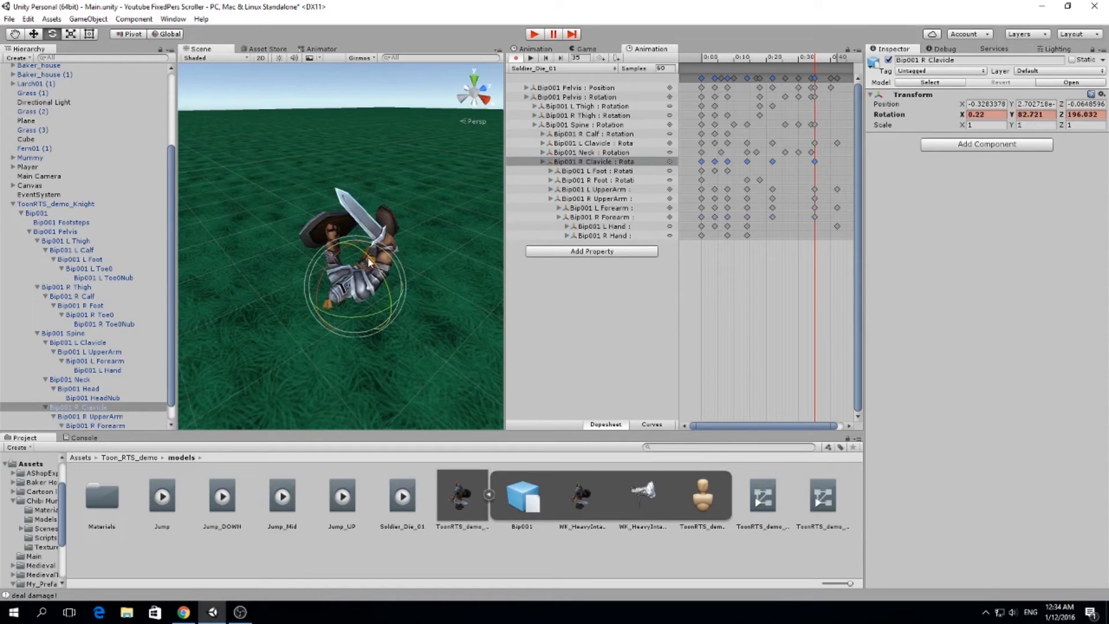
click(604, 201)
drag(400, 280, 445, 240)
drag(372, 253, 389, 316)
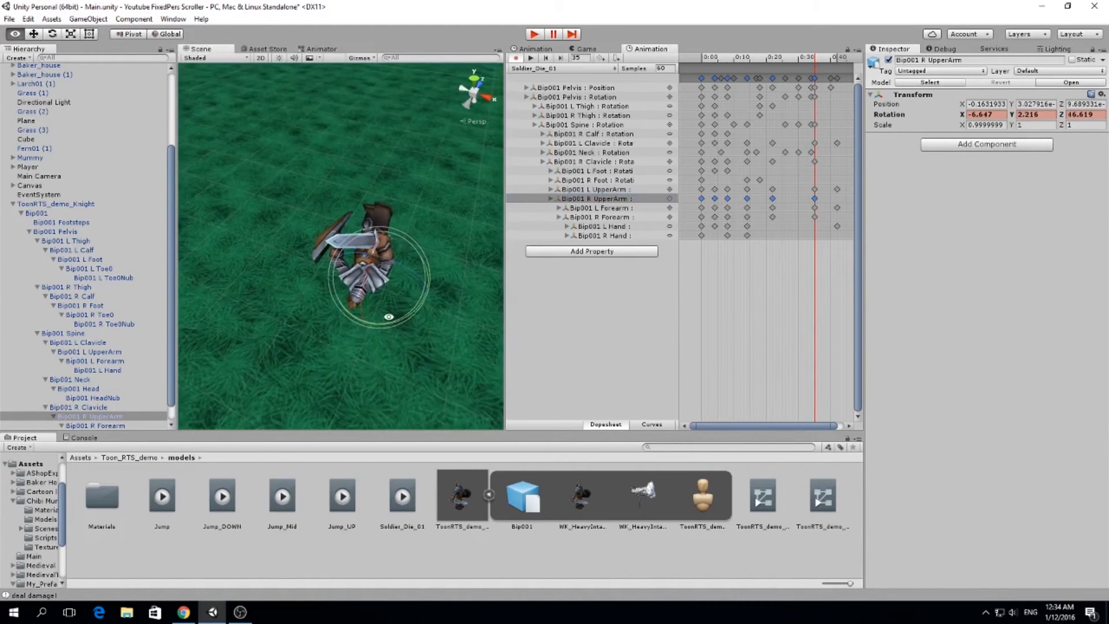
Step: Rotate Bip001 R Clavicle to about -0.1, 97.0, 185.4 and Bip001 R Hand to about 48.1, -88.2, -89.9 at frame 35
click(607, 134)
click(607, 143)
click(605, 152)
click(603, 170)
click(600, 162)
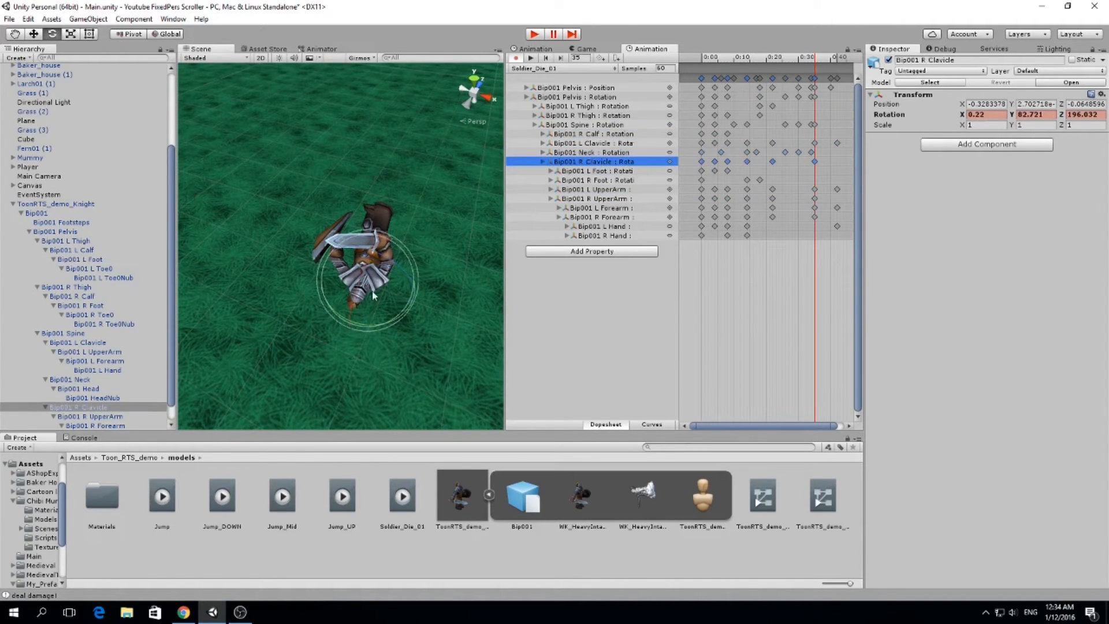
drag(397, 315, 318, 155)
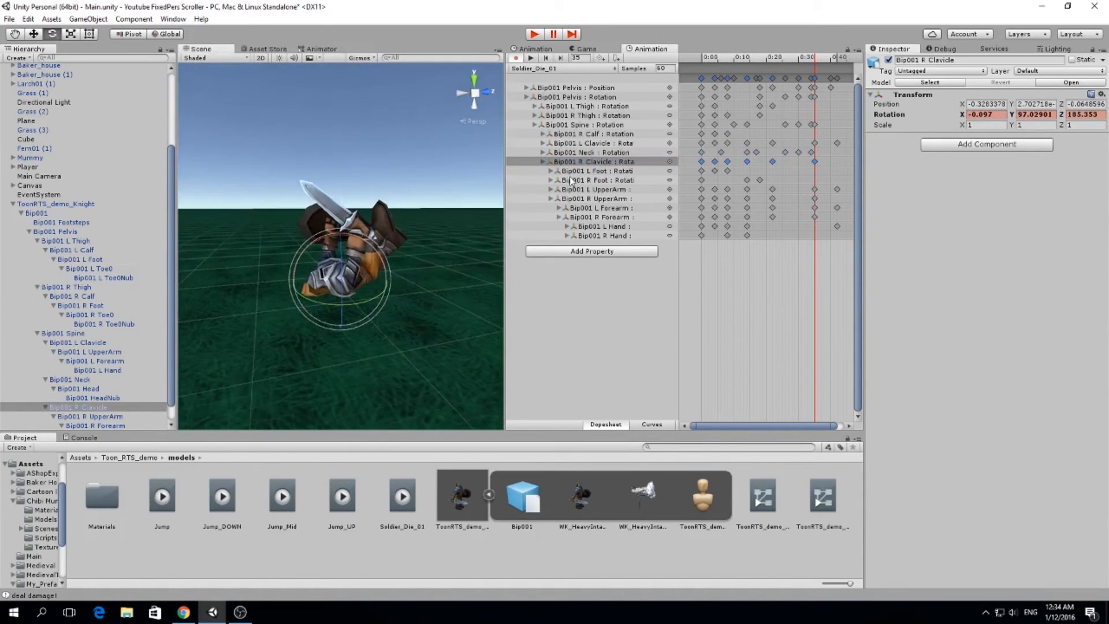
click(604, 235)
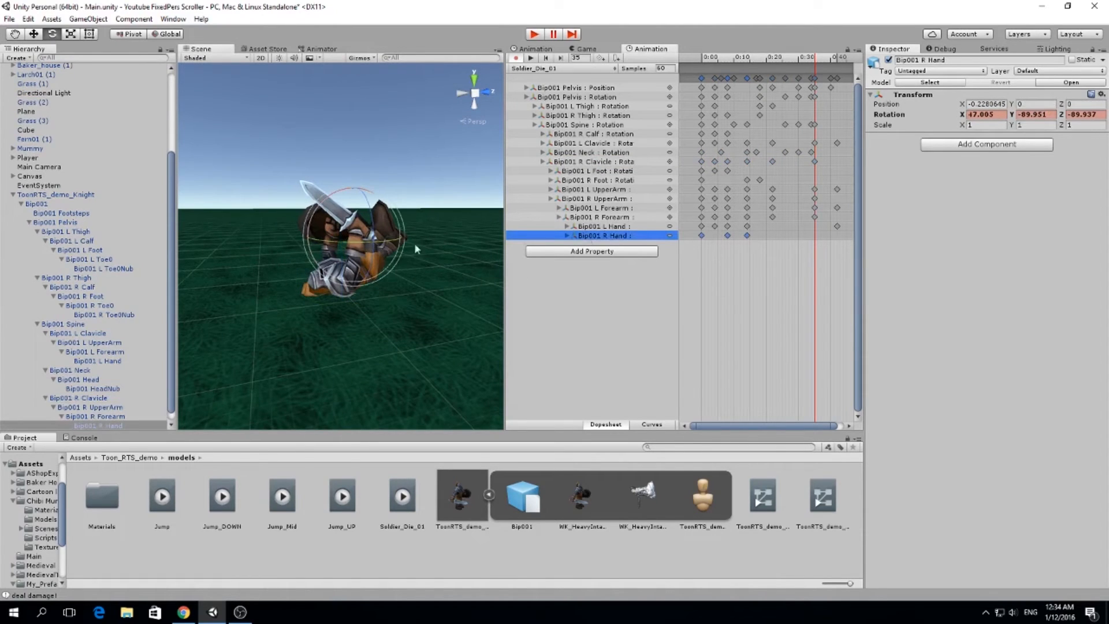
drag(373, 227, 370, 222)
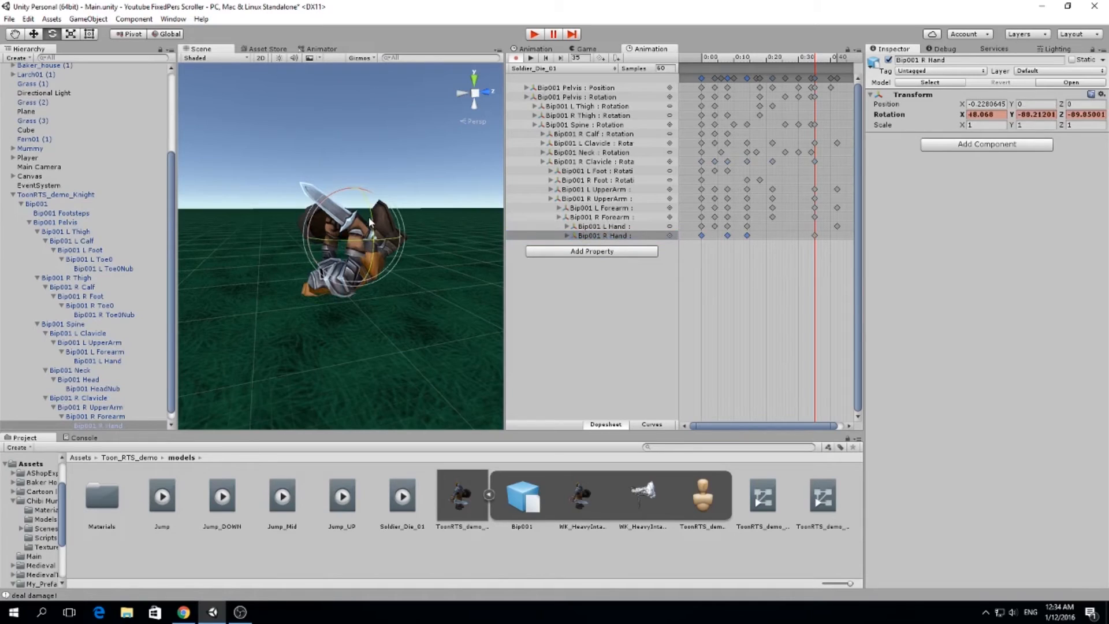
Step: Rotate Bip001 L Hand to about -43.0, 164.7, -133.8 and Bip001 R Forearm to about 39.9, 34.7, 57.3 at frame 35
click(598, 227)
drag(345, 225, 345, 224)
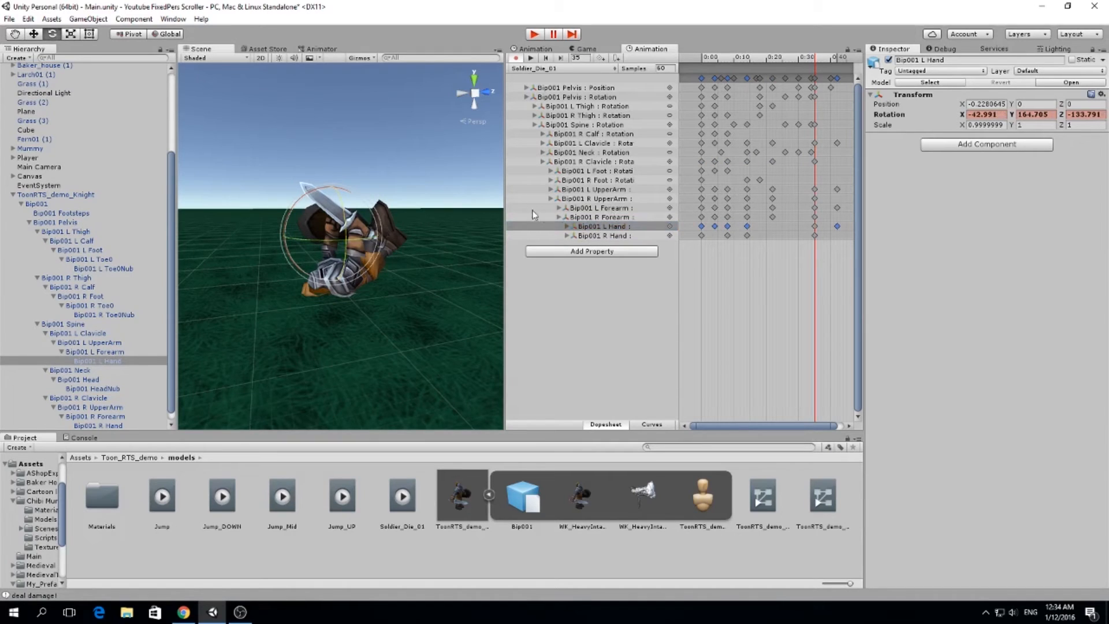
click(574, 218)
drag(364, 235, 368, 231)
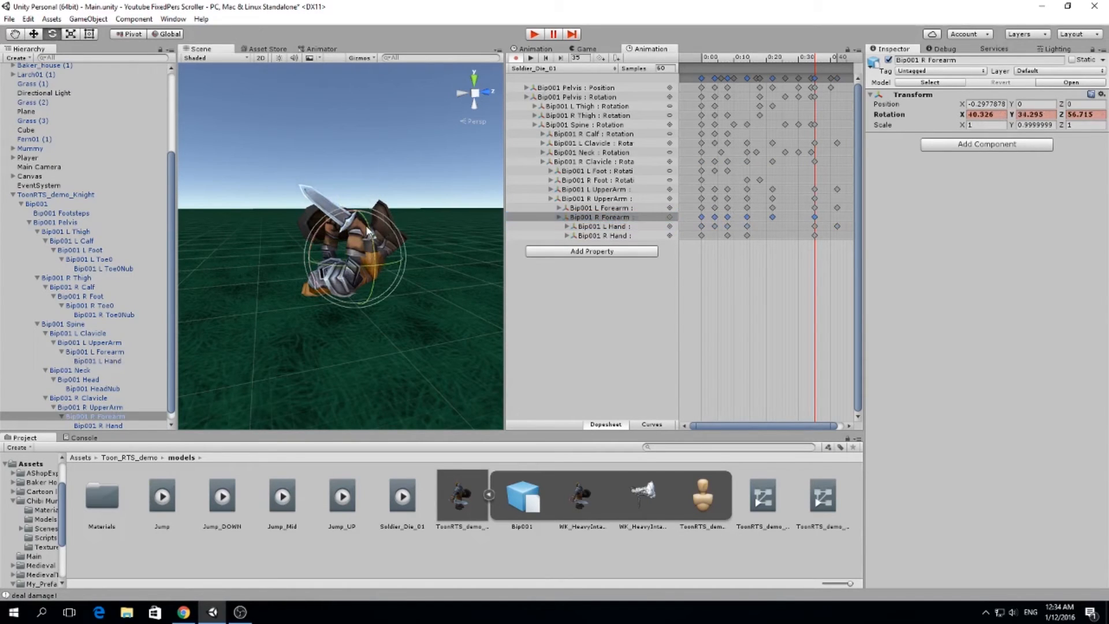
Step: Rotate Bip001 R Clavicle to about -2.3, 96.2, 165.4 at frame 42
drag(818, 64, 840, 100)
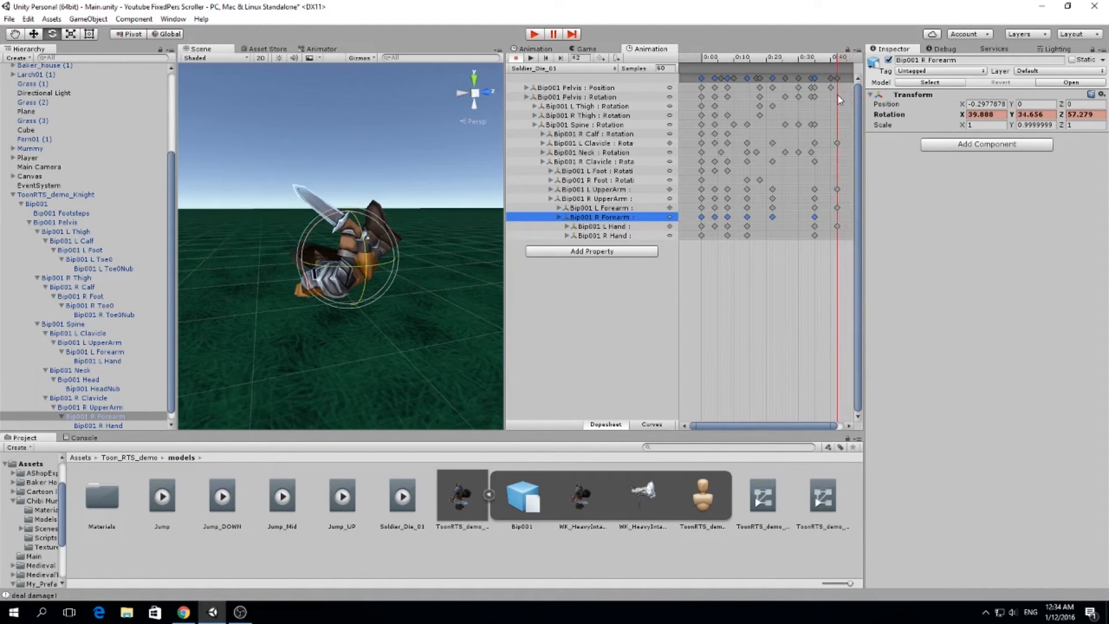
alt+drag(352, 194, 631, 217)
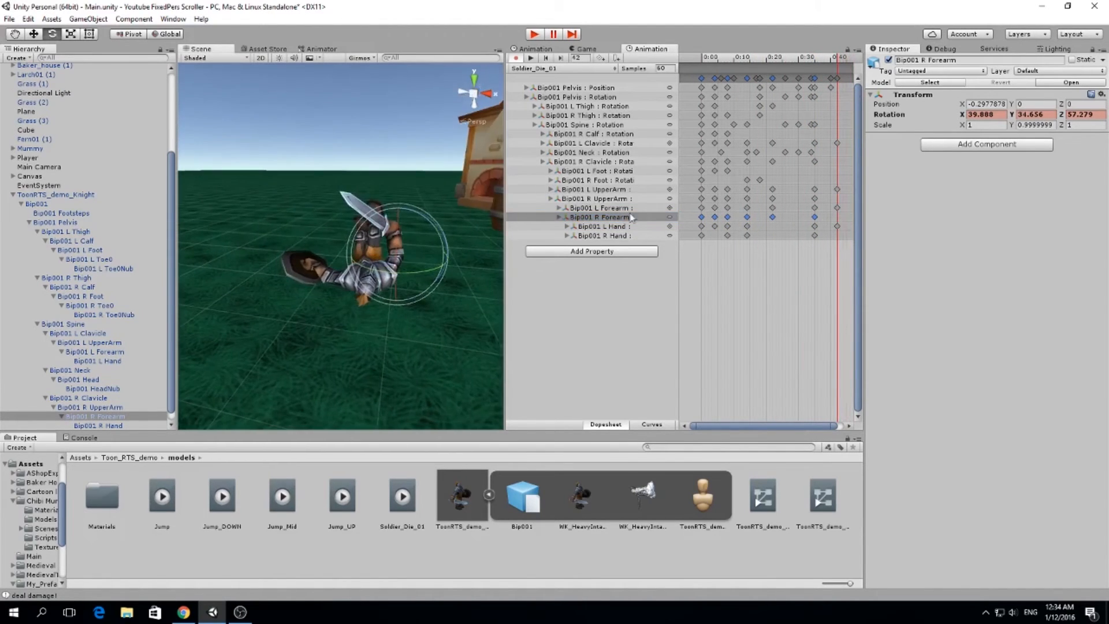
click(608, 162)
alt+drag(424, 302, 459, 176)
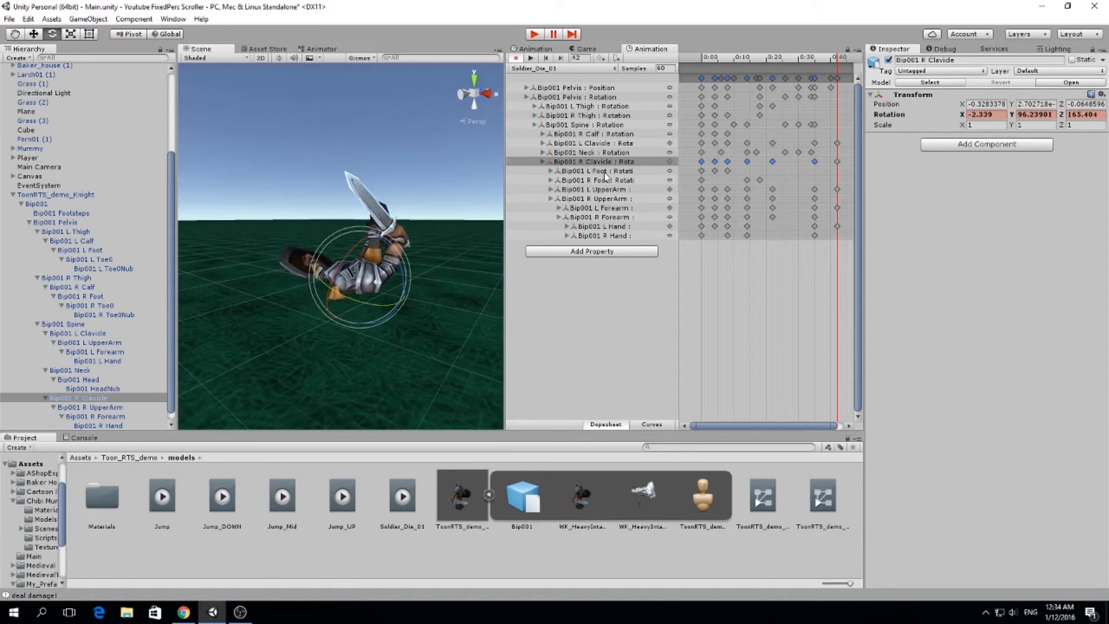
Step: Swing Bip001 R UpperArm down toward the ground and rotate Bip001 R Forearm to about 31.4, 14.7, 4.1 at frame 42
click(604, 199)
drag(403, 255, 451, 301)
alt+drag(418, 172, 450, 282)
click(615, 217)
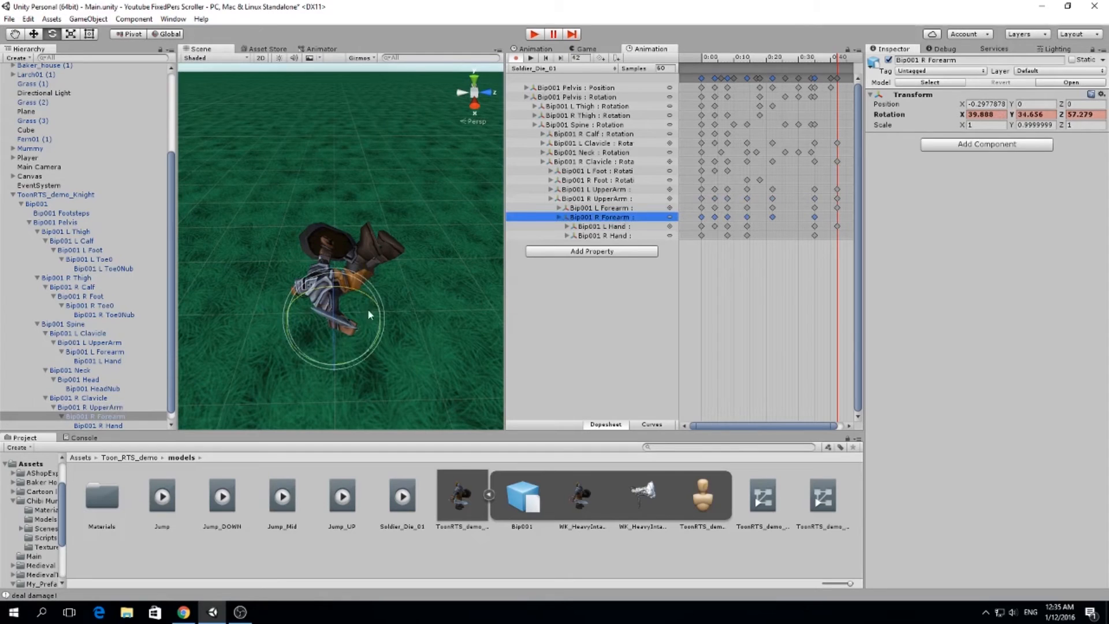
drag(333, 299, 377, 301)
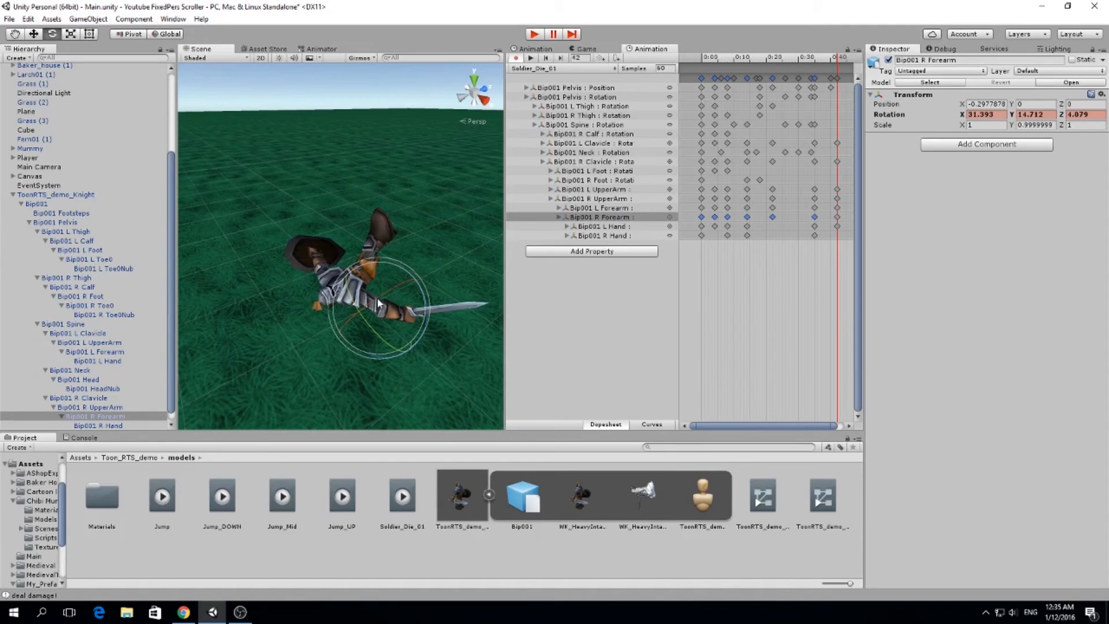
Step: Rotate Bip001 R Hand to about -17.2, -41.2, 20.5 at frame 42 and save the scene
click(609, 231)
drag(427, 312, 404, 318)
alt+drag(234, 233, 361, 279)
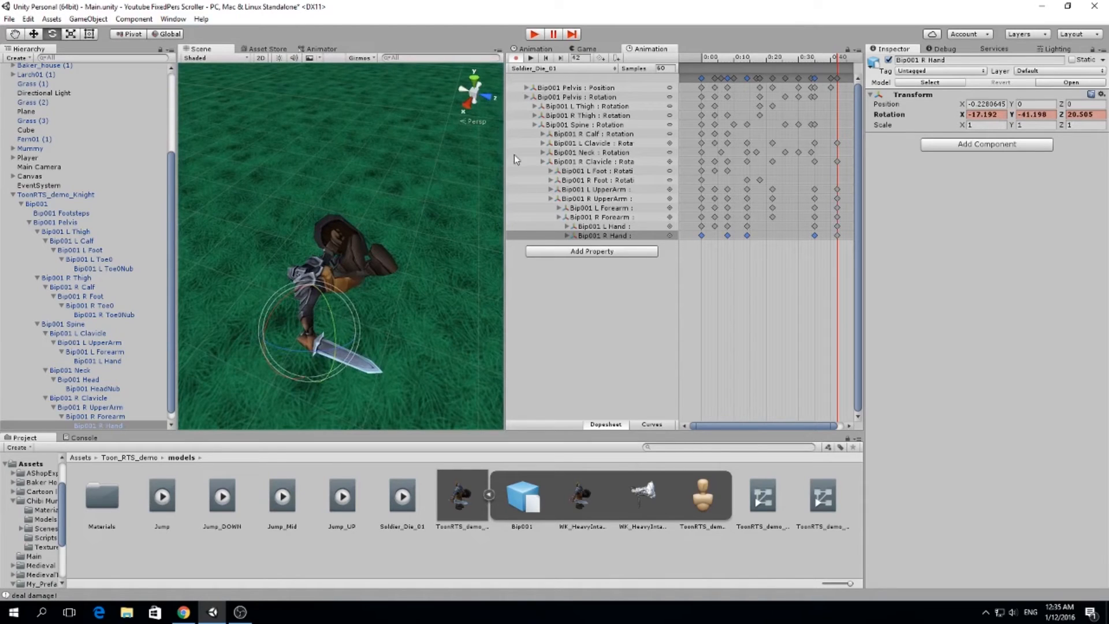
key(ctrl+s)
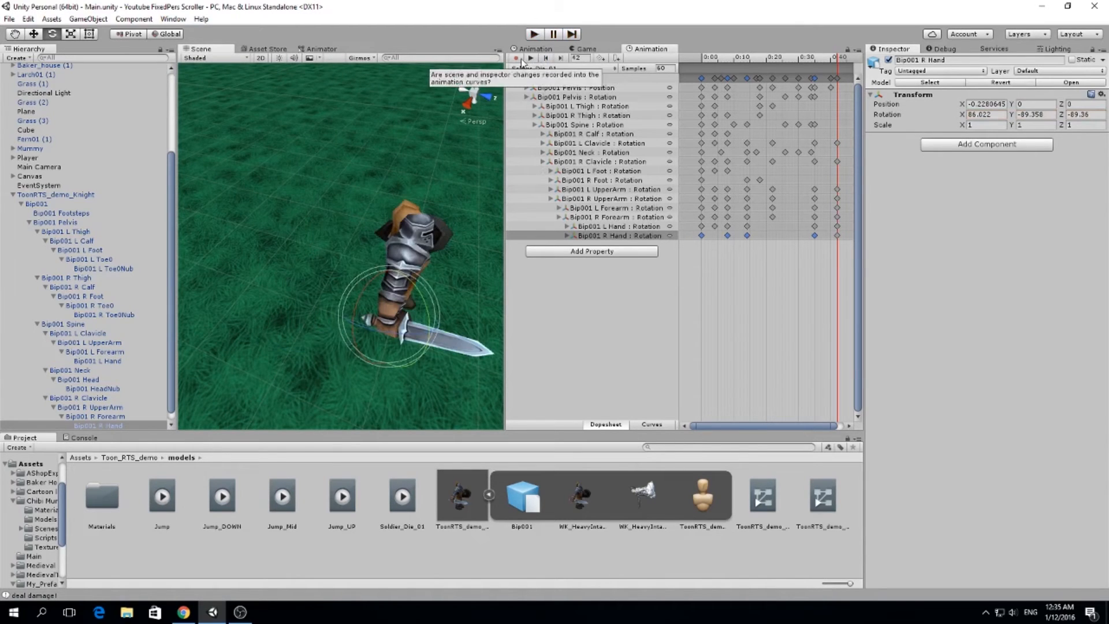
Step: Play back and scrub the Soldier_Die_01 animation from several viewing angles to check the knight's fall and final pose at frame 42
click(518, 61)
alt+drag(472, 209, 272, 173)
drag(832, 60, 647, 86)
click(533, 60)
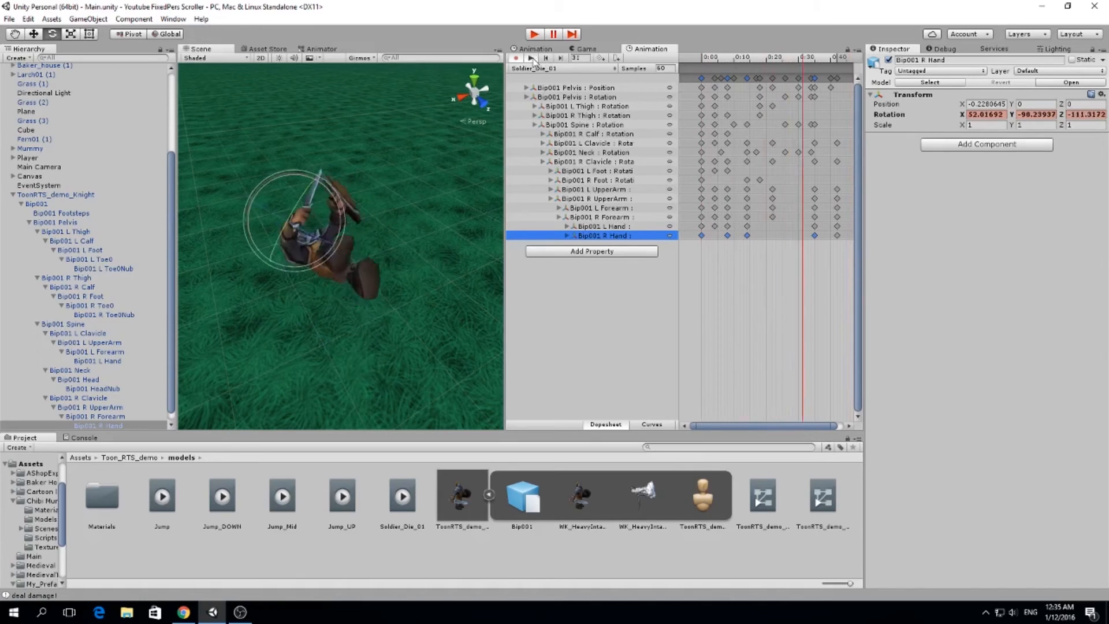
alt+drag(399, 208, 464, 165)
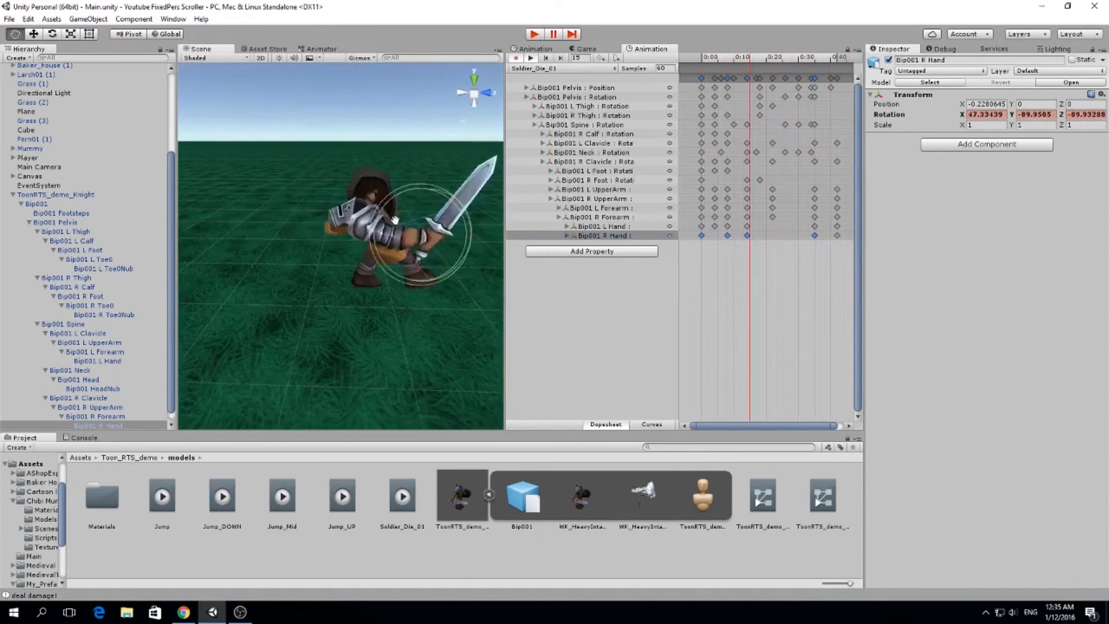
alt+drag(461, 172, 402, 220)
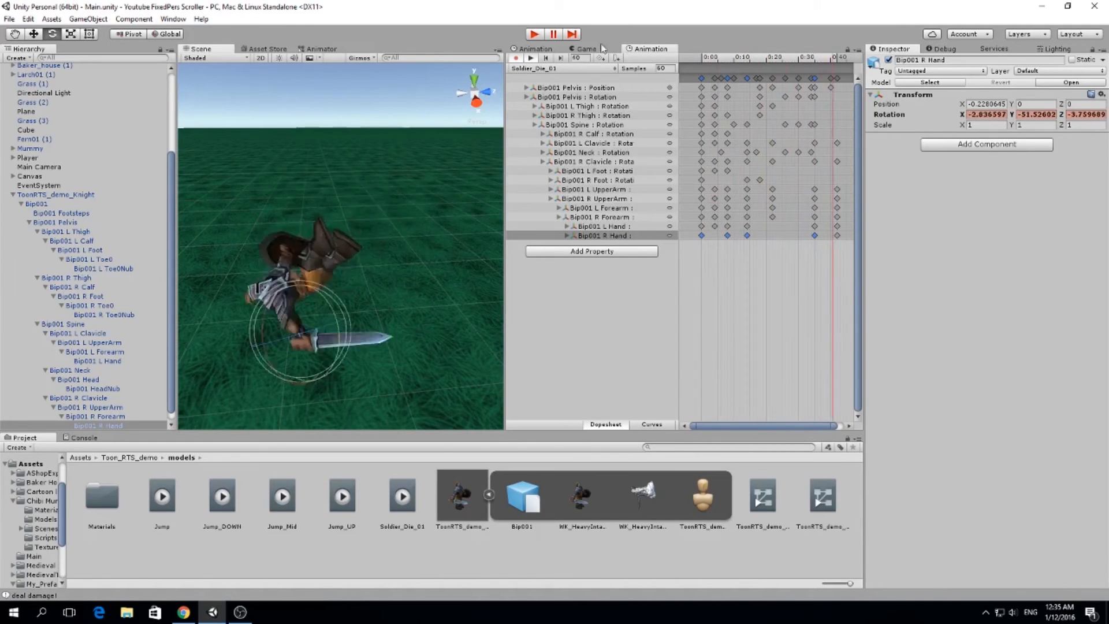
click(518, 60)
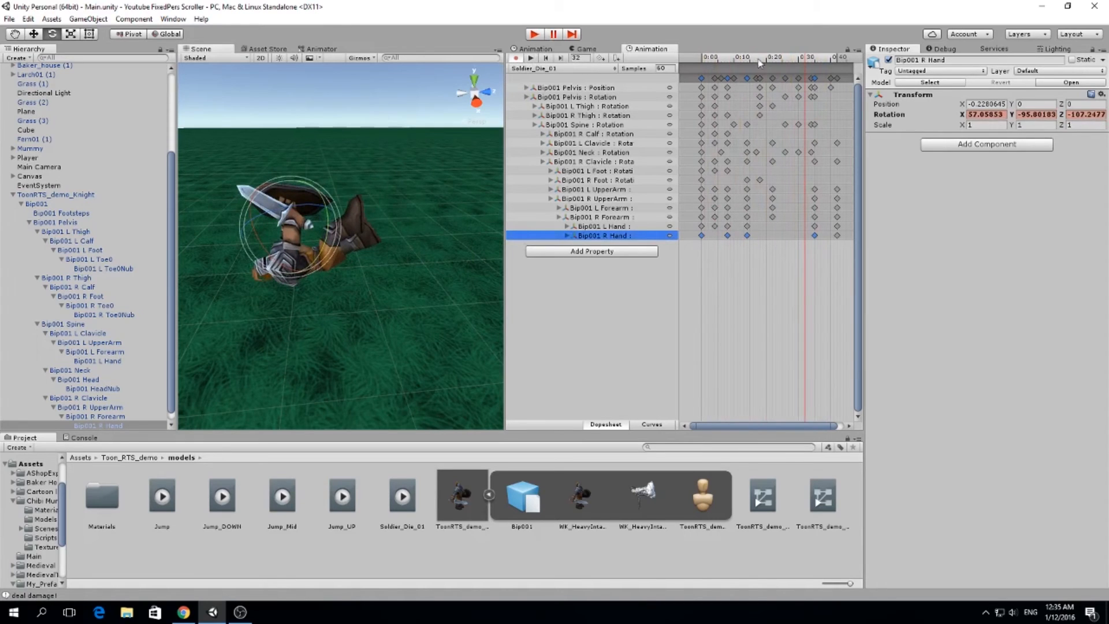
drag(834, 74, 836, 71)
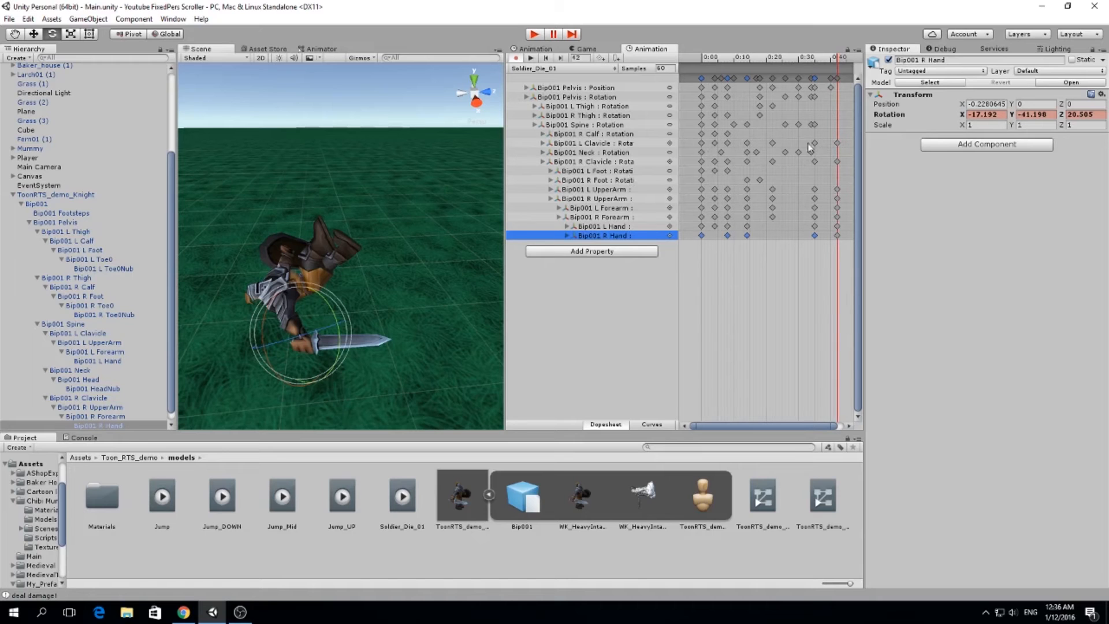
Step: Rotate Bip001 L Thigh to about -4.7, 184.5, -22.6 at frame 35 of Soldier_Die_01
click(815, 59)
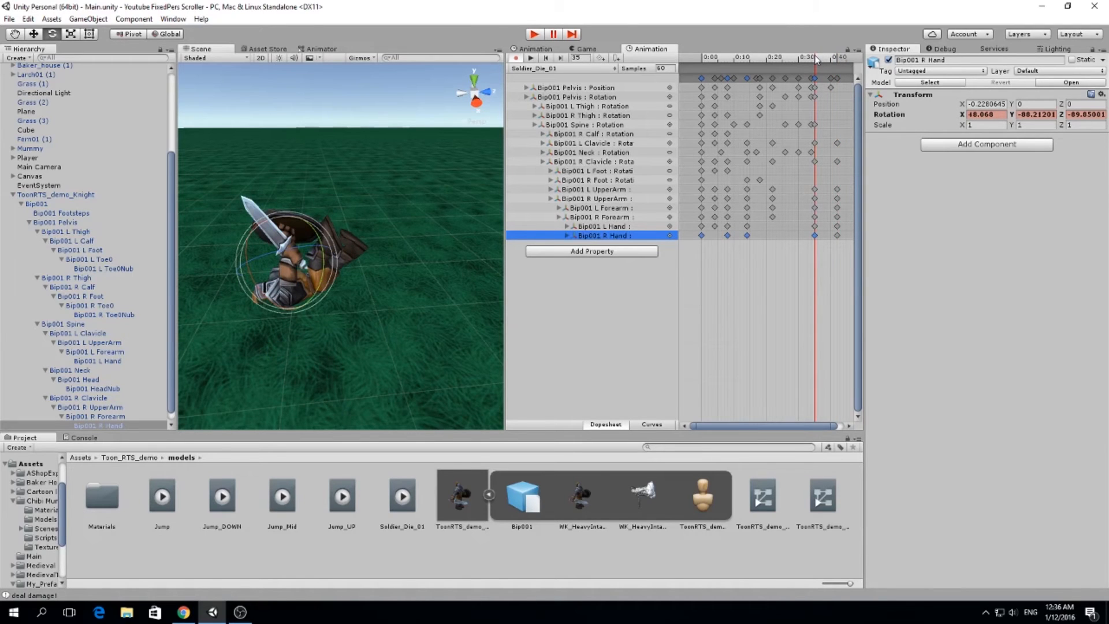
alt+drag(412, 227, 386, 193)
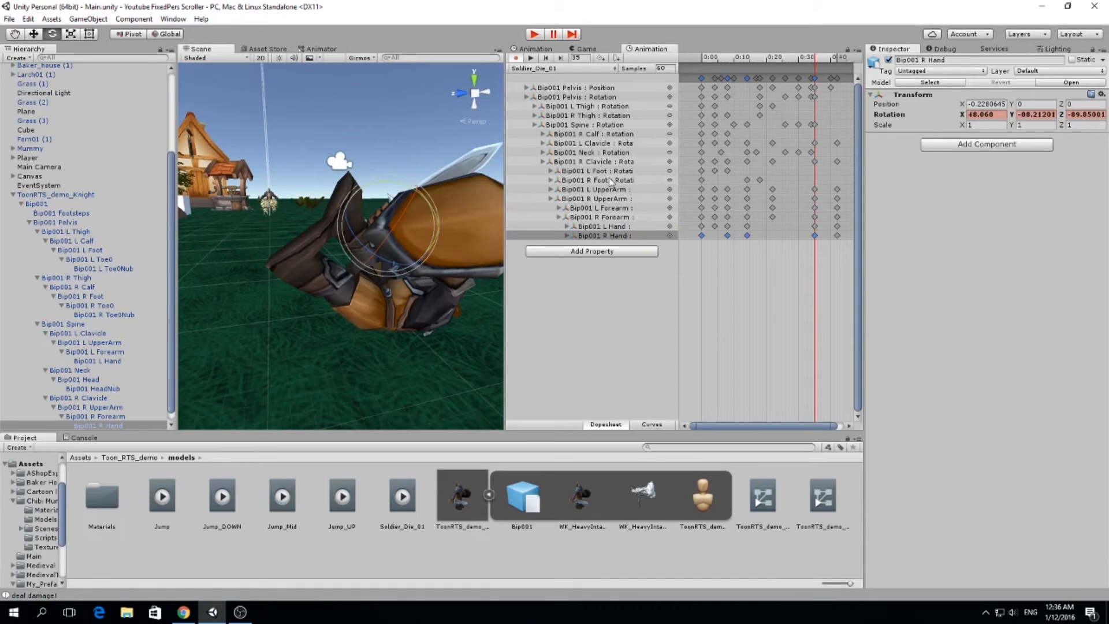
click(338, 279)
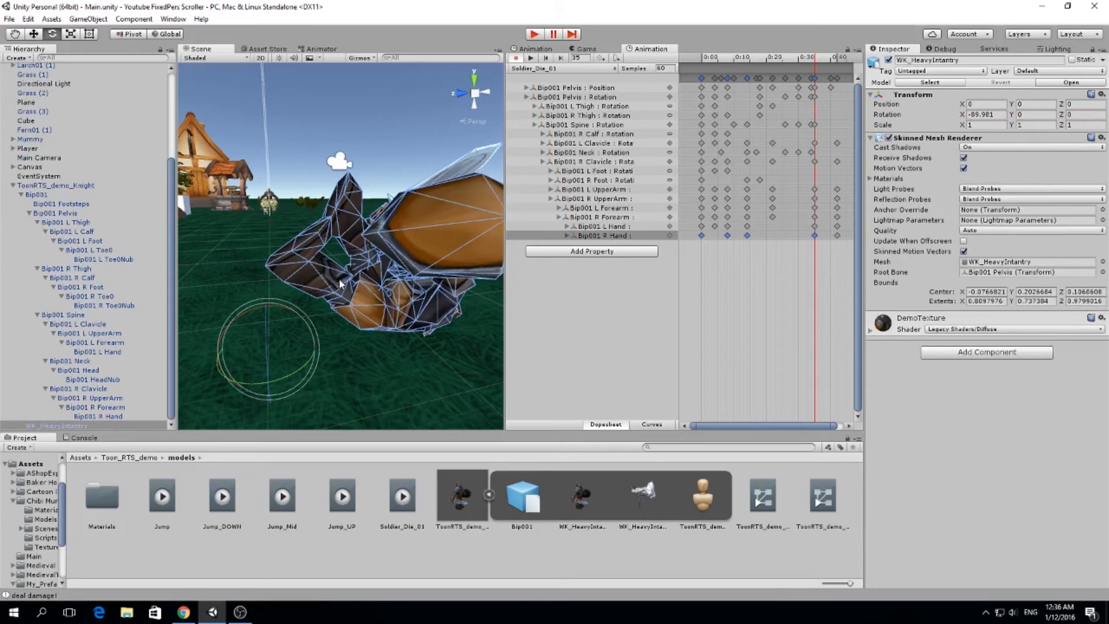
click(61, 232)
click(90, 226)
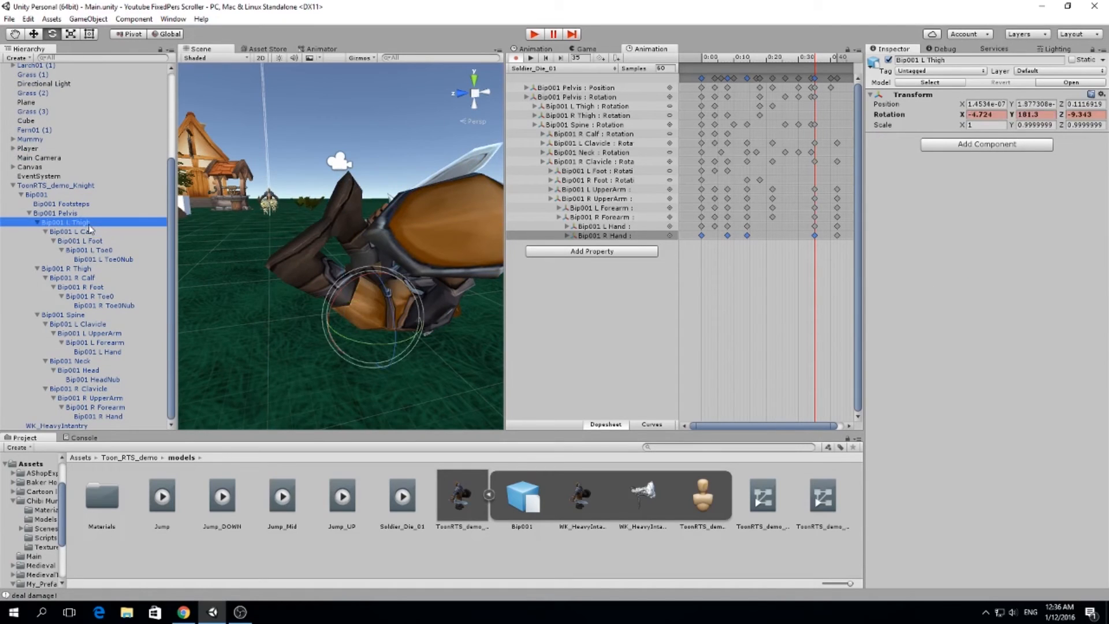
drag(369, 278, 387, 277)
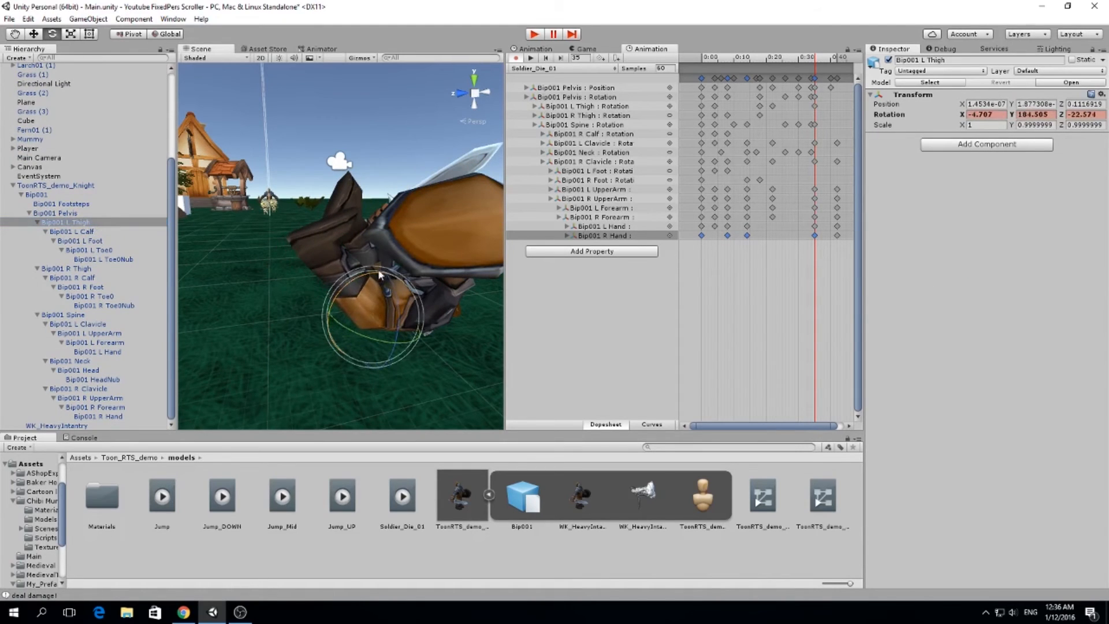
Step: Bend Bip001 L Calf and readjust Bip001 L Thigh to fold the left leg at frame 35
click(93, 232)
drag(311, 241, 290, 263)
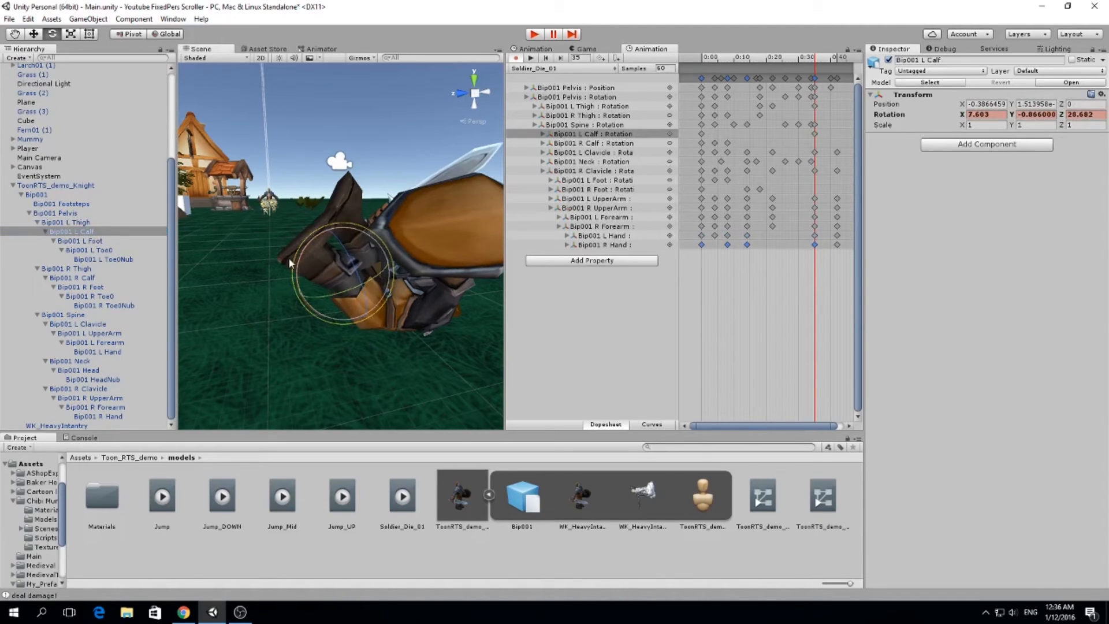
click(113, 223)
mouse_move(352, 277)
mouse_down()
mouse_move(352, 257)
mouse_move(370, 278)
mouse_up()
Step: Rotate Bip001 L Foot to about 2.5, 1.6, -1.8 at frame 35 and scrub to frame 37
click(93, 240)
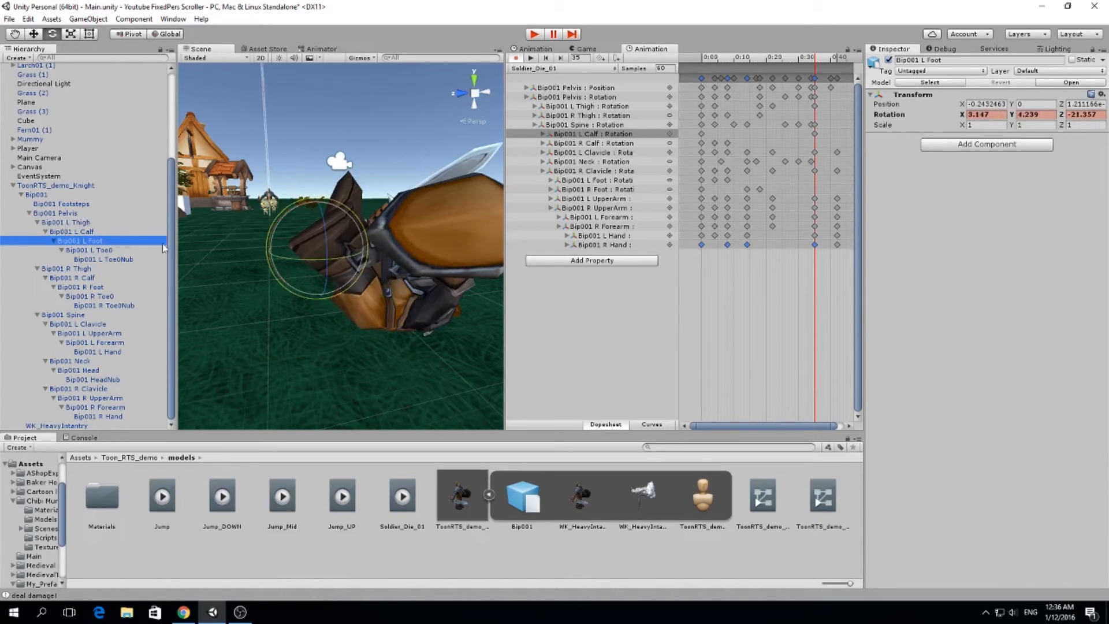
drag(291, 216, 190, 287)
drag(765, 64, 821, 104)
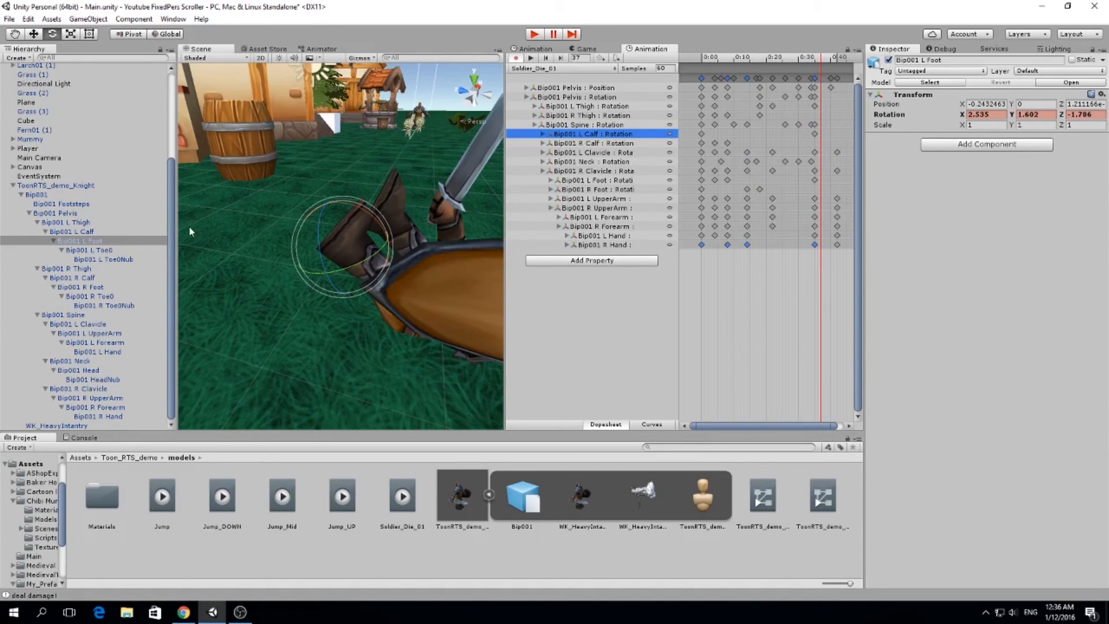
Step: Move the frame 35 rotation keys of Bip001 L Thigh, L Calf and L Foot to frame 37
alt+drag(266, 202, 455, 176)
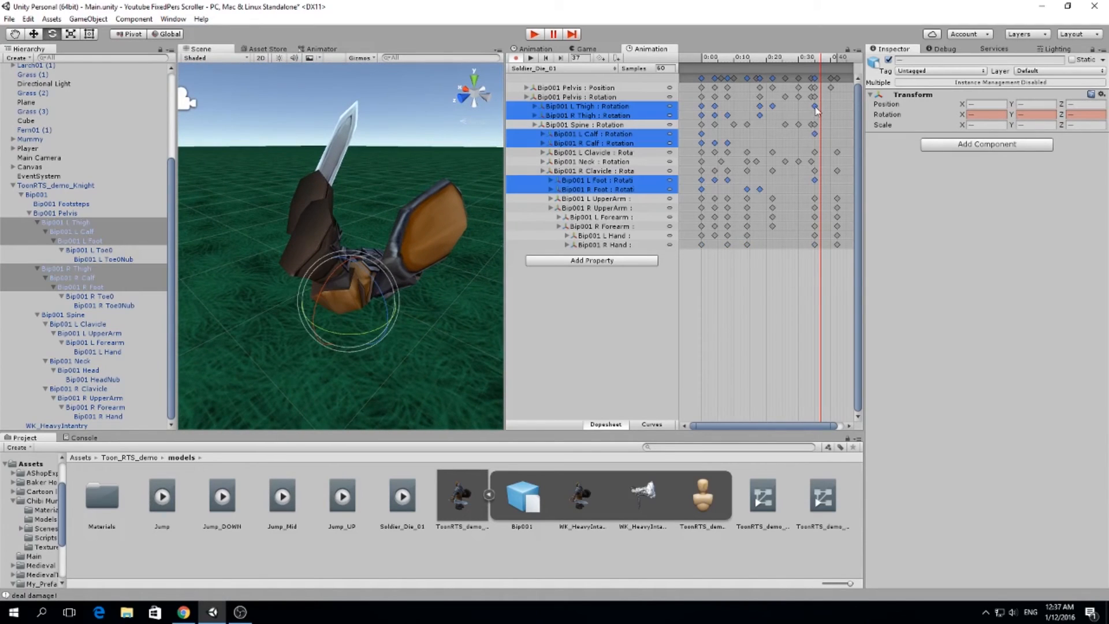
click(815, 107)
click(821, 125)
click(814, 106)
shift+click(814, 134)
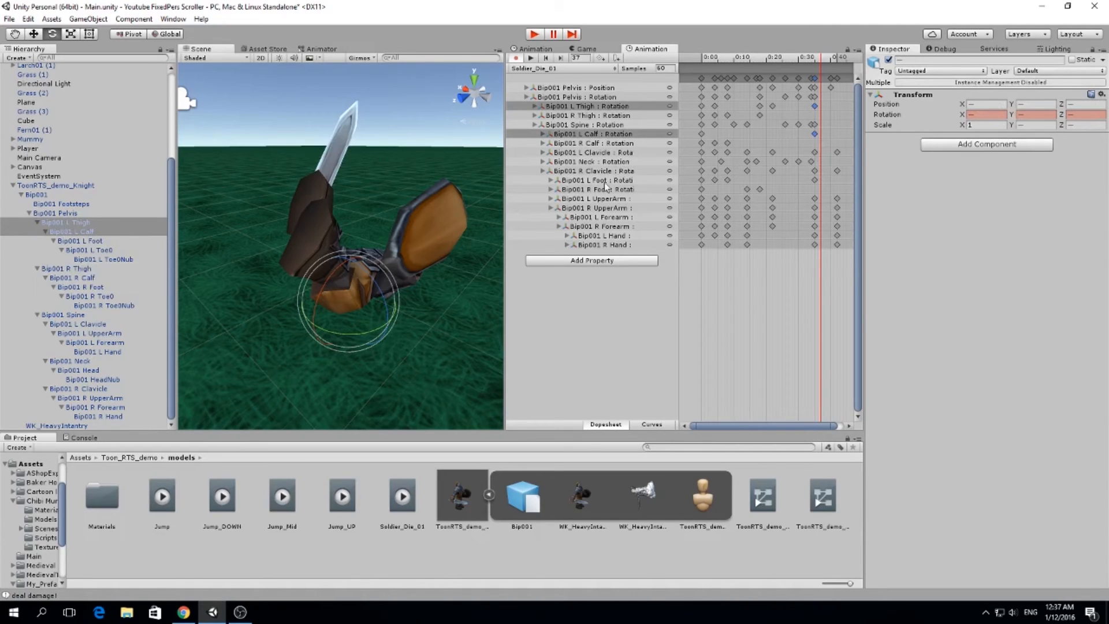
shift+click(815, 180)
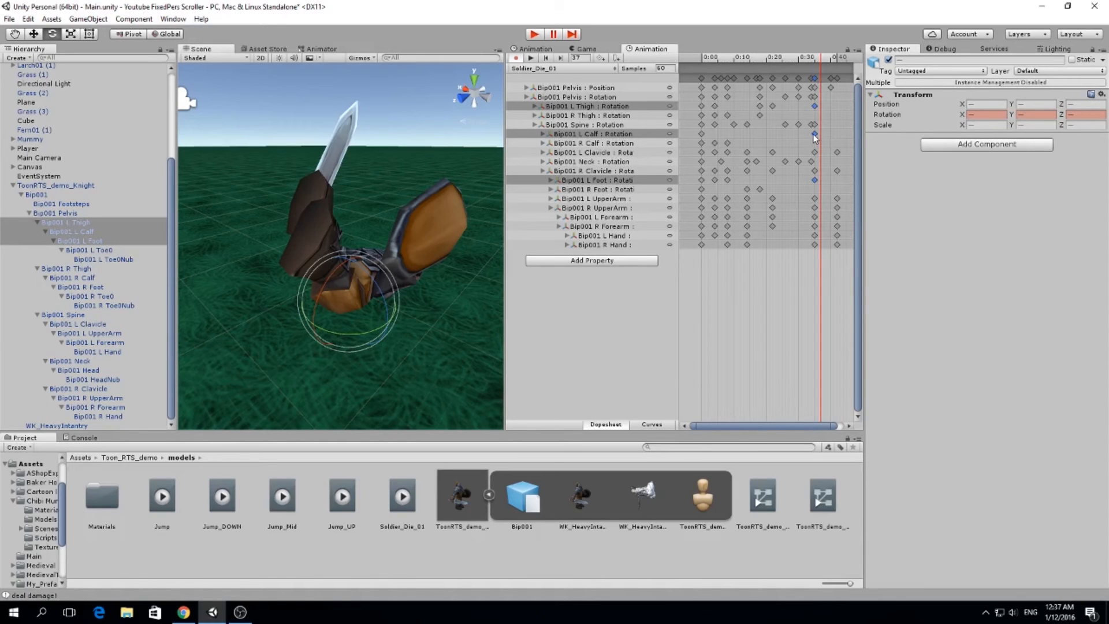
drag(819, 138, 823, 138)
Step: Rotate Bip001 R Thigh to about 3.5, 186.8, 301.2 at frame 37
alt+drag(386, 276, 254, 300)
alt+drag(337, 249, 283, 182)
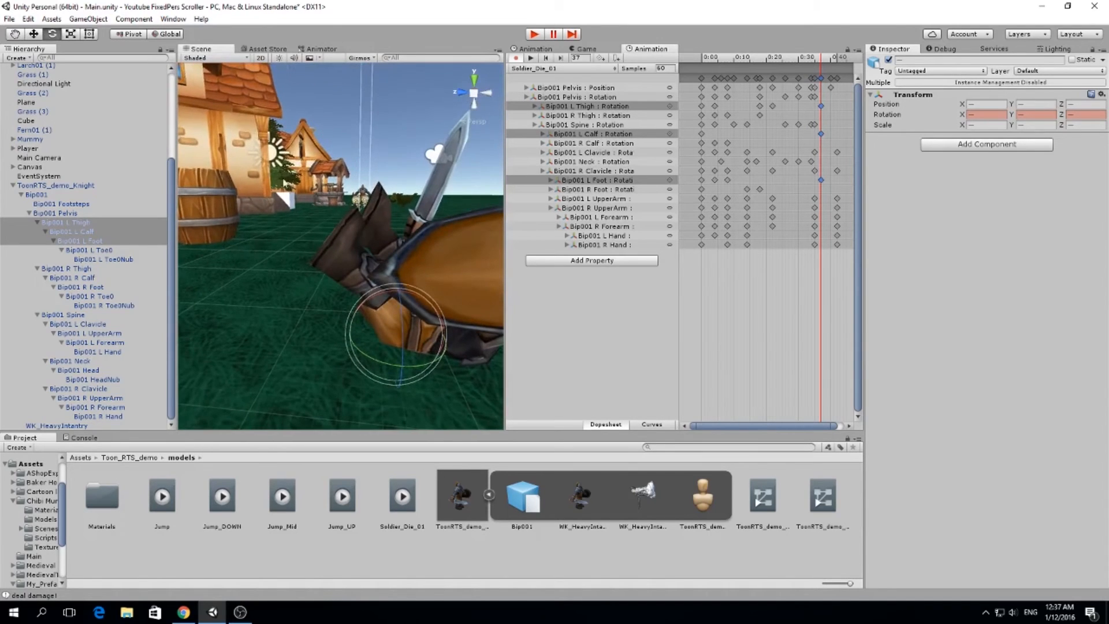
click(588, 143)
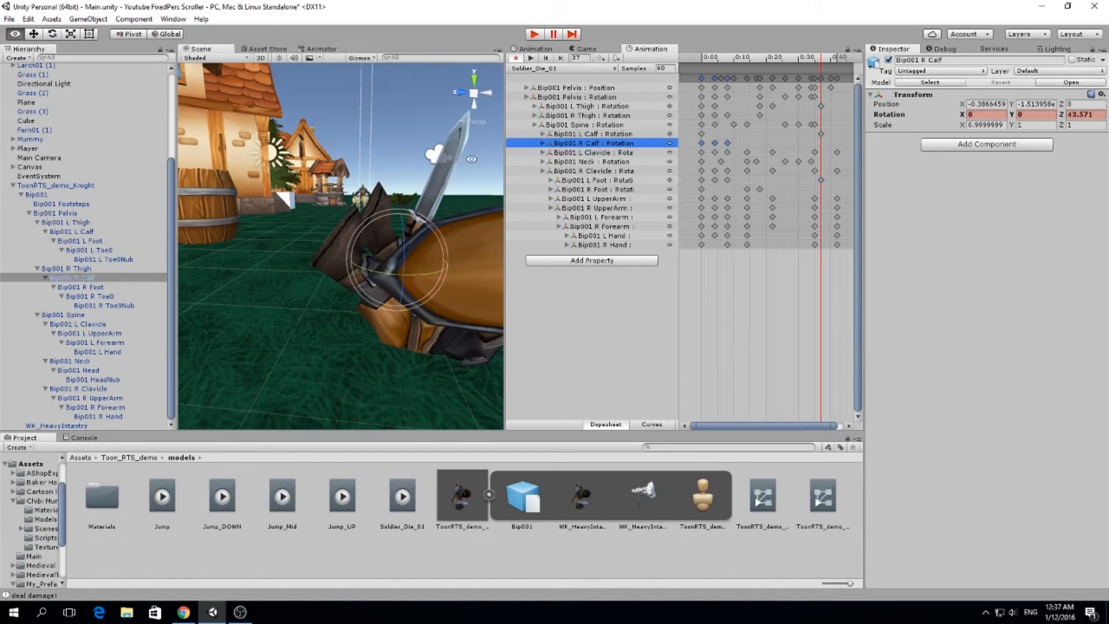
click(594, 115)
alt+drag(413, 173, 414, 249)
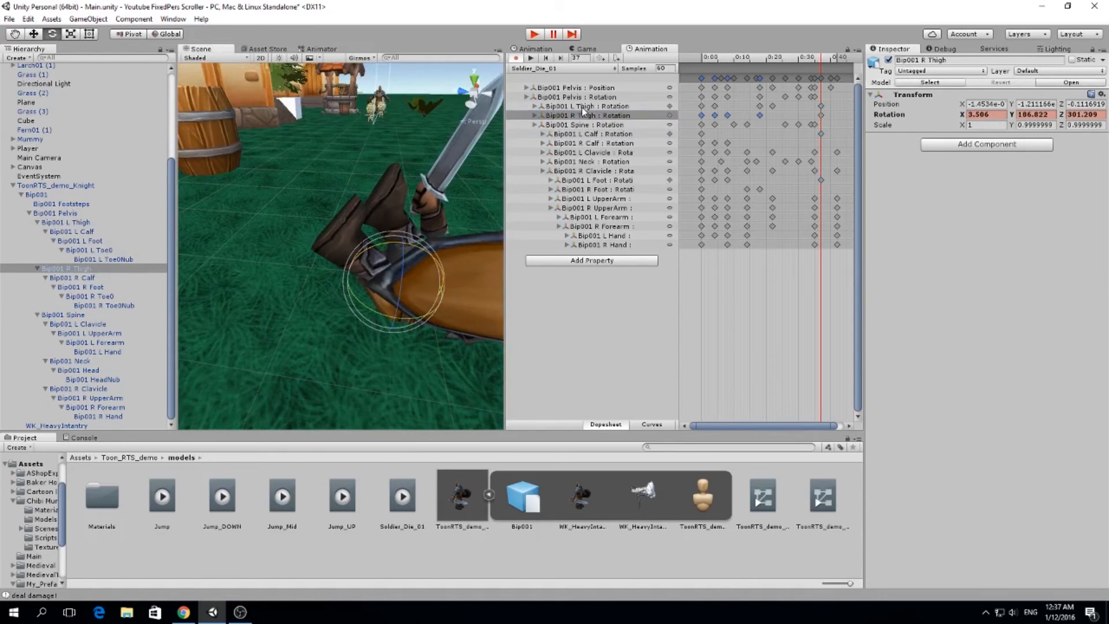
Step: Rotate Bip001 R Calf to about -0.4, 1.0, 34.7 and Bip001 R Foot to about -2.0, -6.3, 7.1 at frame 37
click(589, 144)
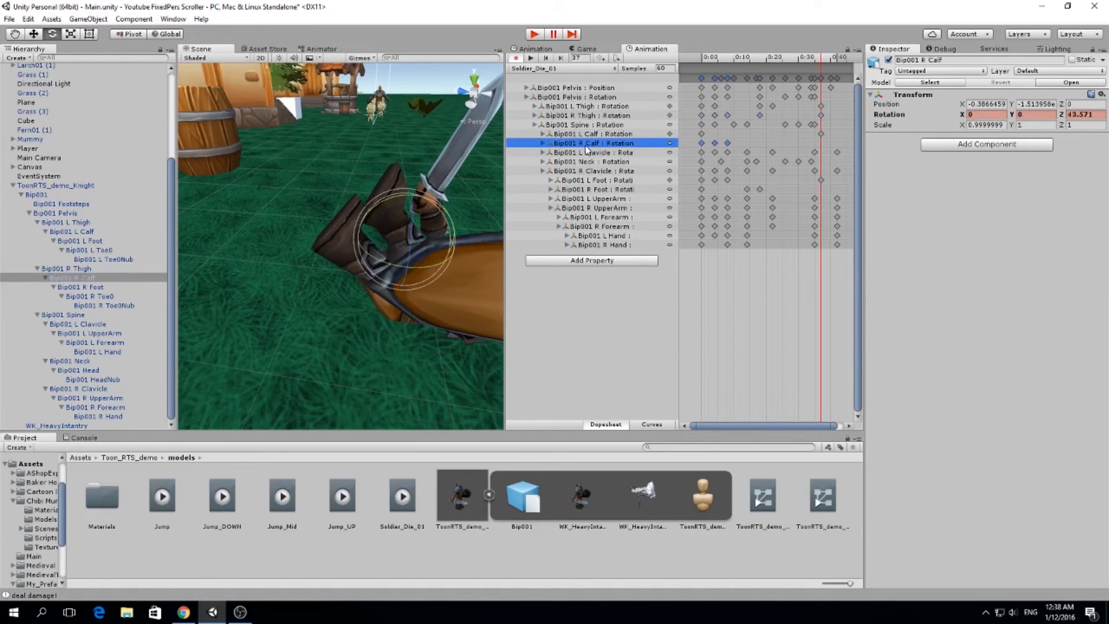
mouse_move(404, 195)
mouse_down()
mouse_move(393, 196)
mouse_move(420, 202)
mouse_up()
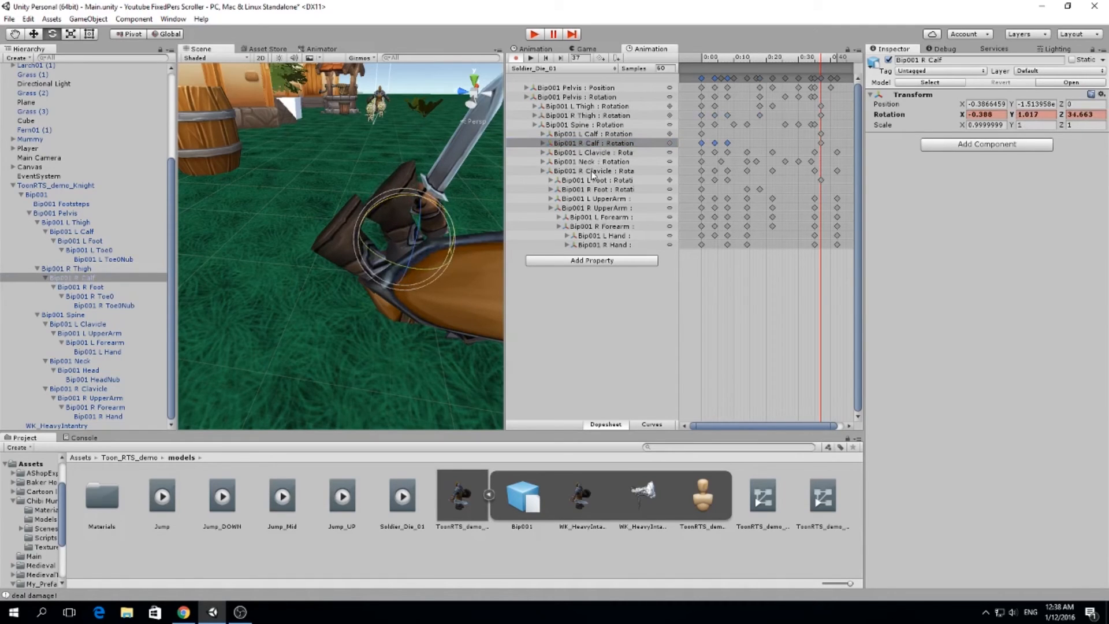
click(598, 189)
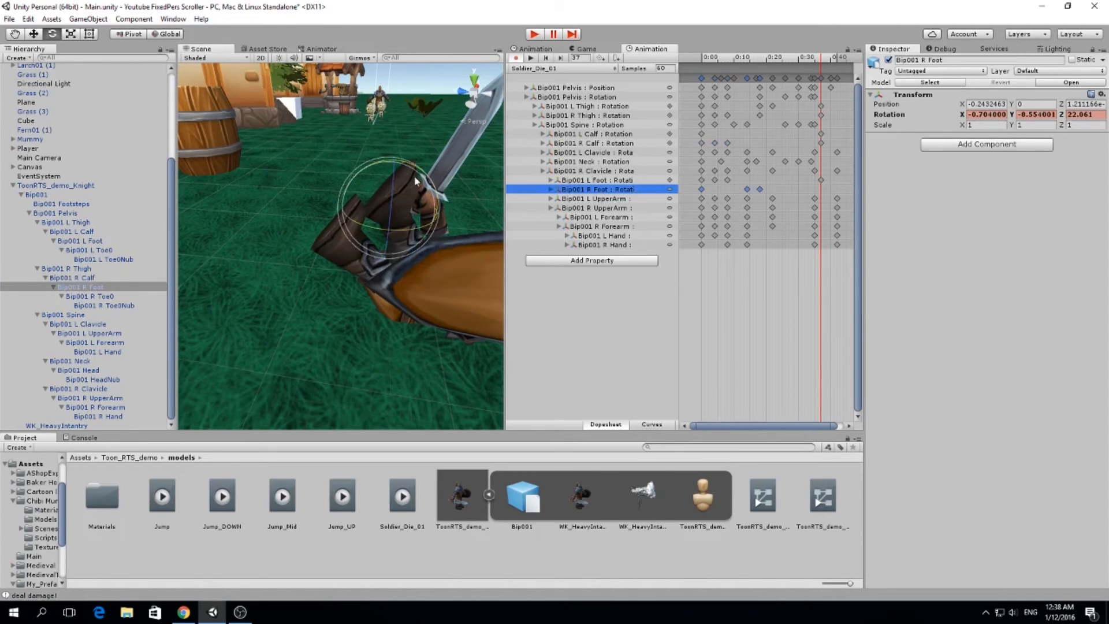
alt+drag(407, 172, 466, 205)
alt+drag(465, 206, 452, 174)
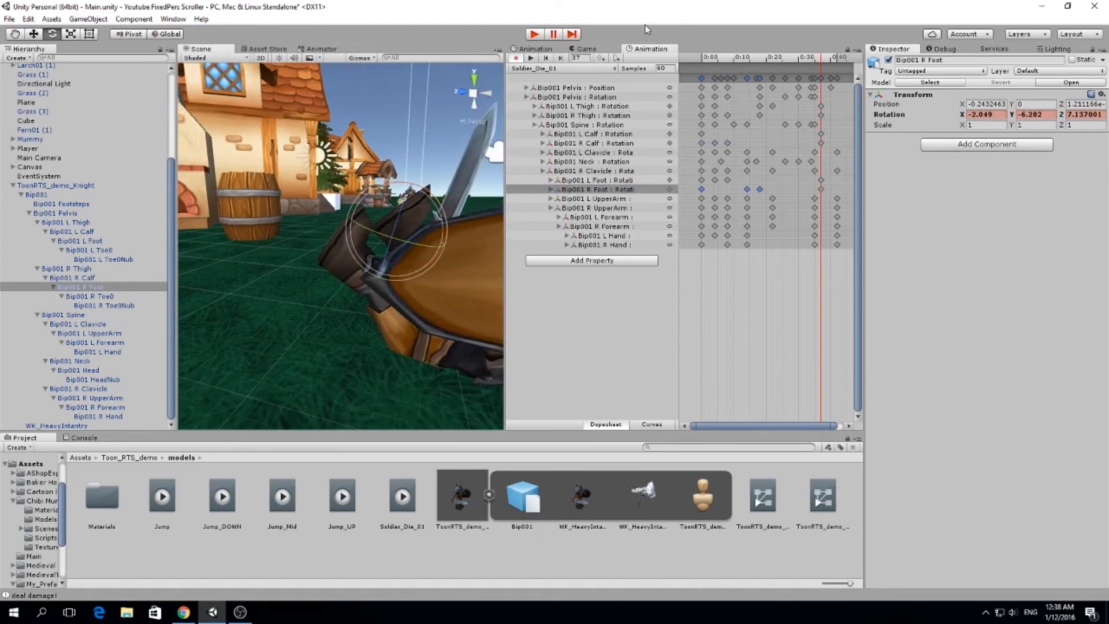
Step: Scrub the animation to frame 42 and rotate Bip001 L Thigh down toward the ground
click(530, 59)
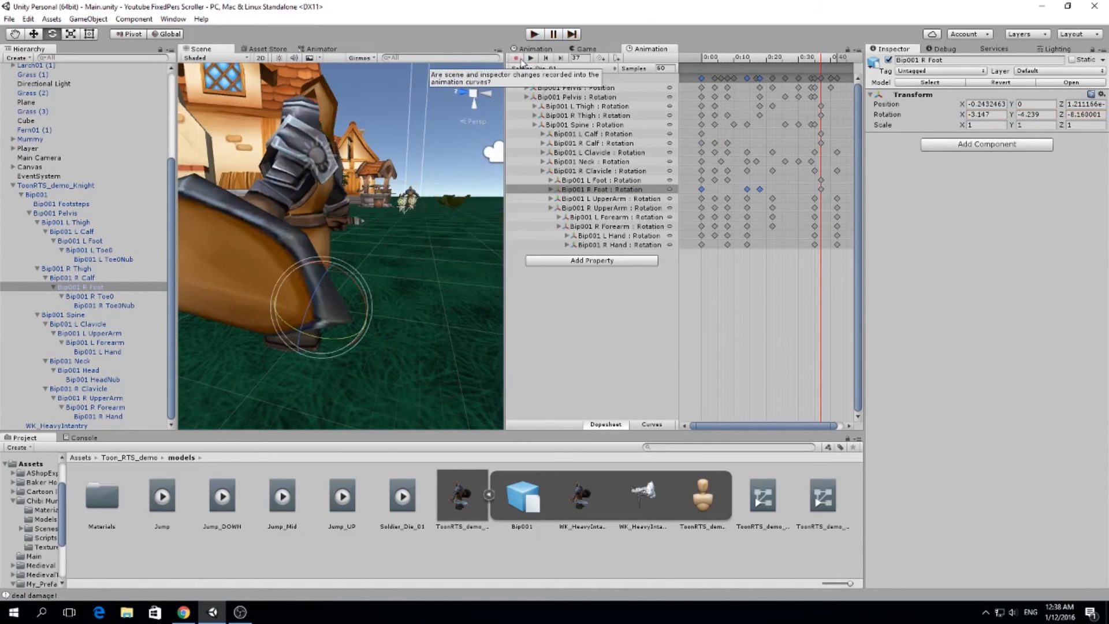
click(530, 58)
drag(789, 66, 839, 115)
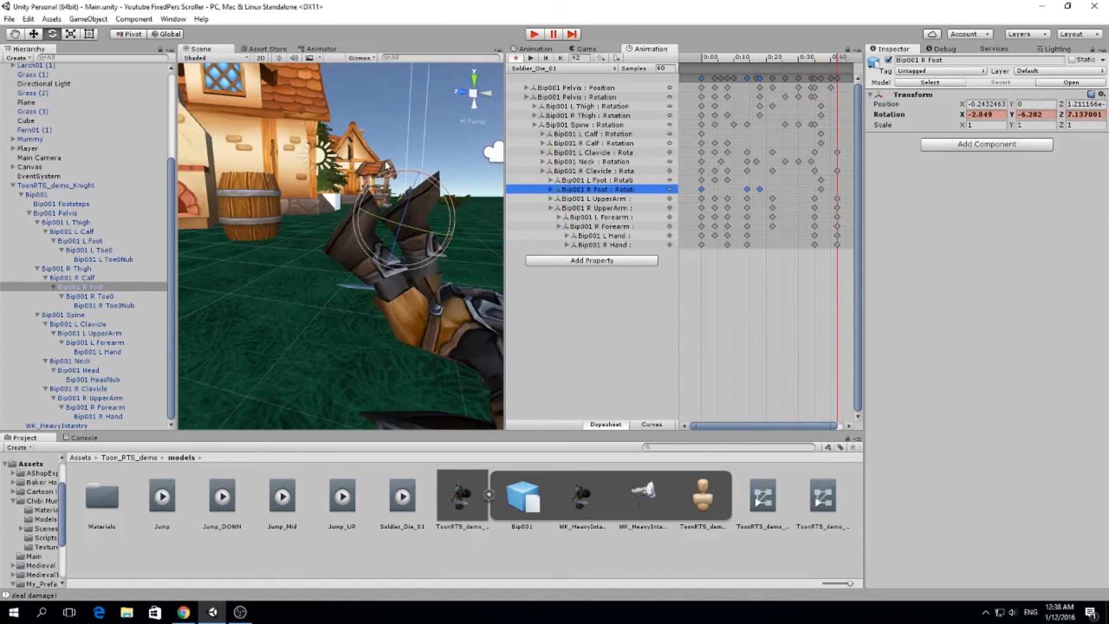
click(602, 107)
alt+drag(364, 284, 432, 283)
Step: Lower the right leg at frame 42 by rotating Bip001 R Thigh to about 7.5, 208.2, 393.8
click(585, 116)
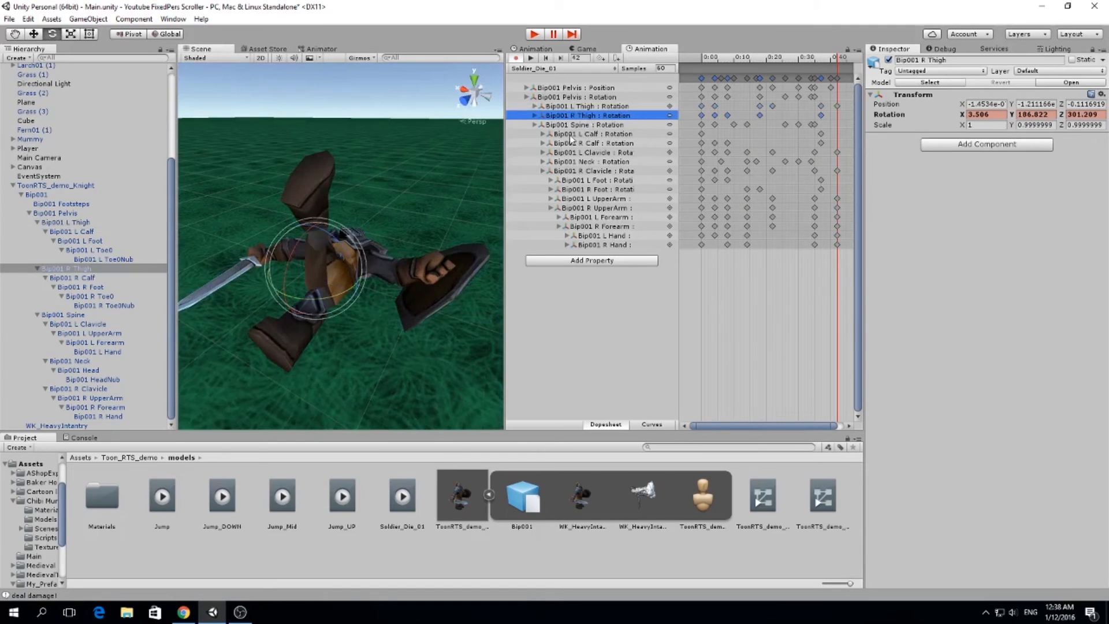
drag(315, 246, 246, 324)
alt+drag(246, 324, 283, 242)
middle_drag(283, 243, 336, 186)
alt+drag(336, 186, 347, 212)
middle_drag(346, 212, 228, 188)
scroll(227, 188, down, 4)
alt+drag(228, 188, 354, 219)
drag(288, 233, 434, 239)
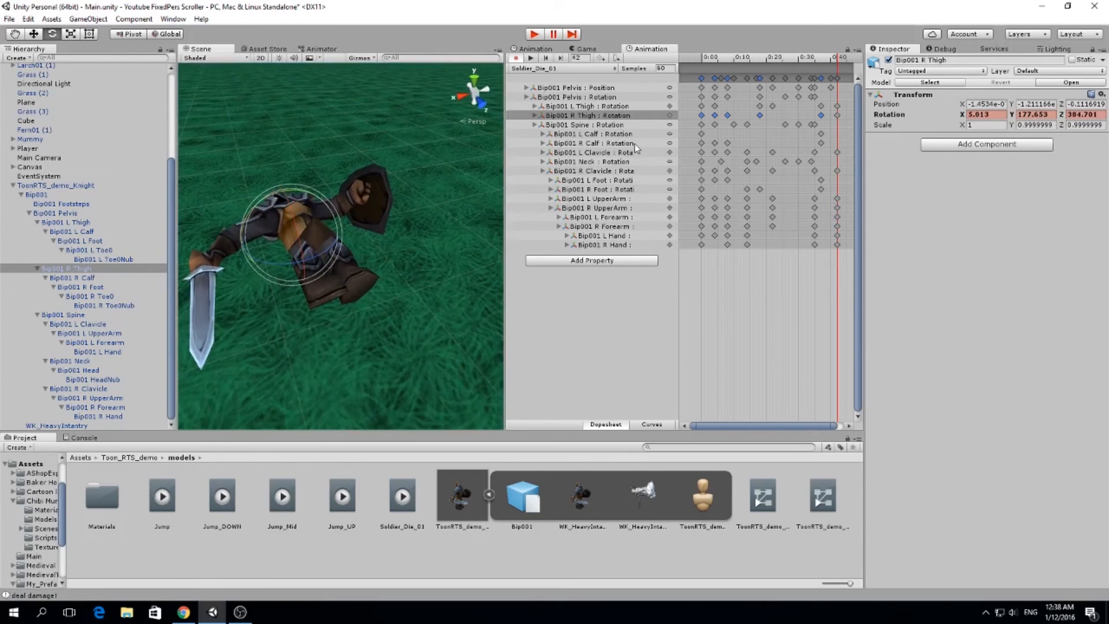
mouse_move(317, 255)
mouse_down()
mouse_move(291, 254)
mouse_move(300, 257)
mouse_up()
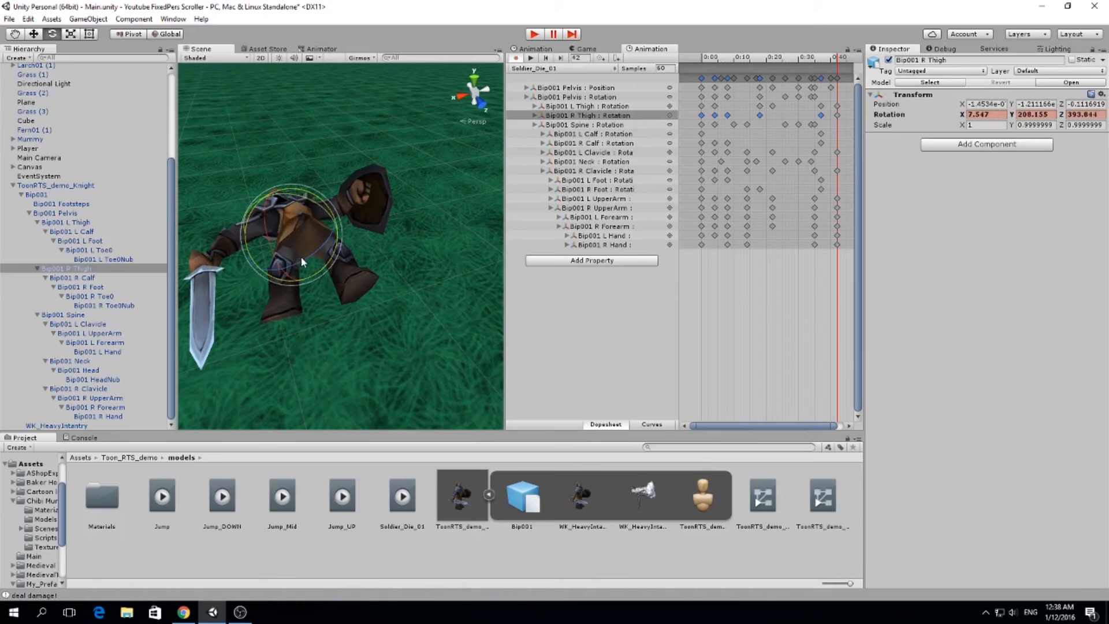
Step: Rotate Bip001 R Calf to about 26.6, 7.3, 47.5 at frame 42
click(609, 144)
drag(271, 240, 240, 232)
alt+drag(323, 312, 554, 173)
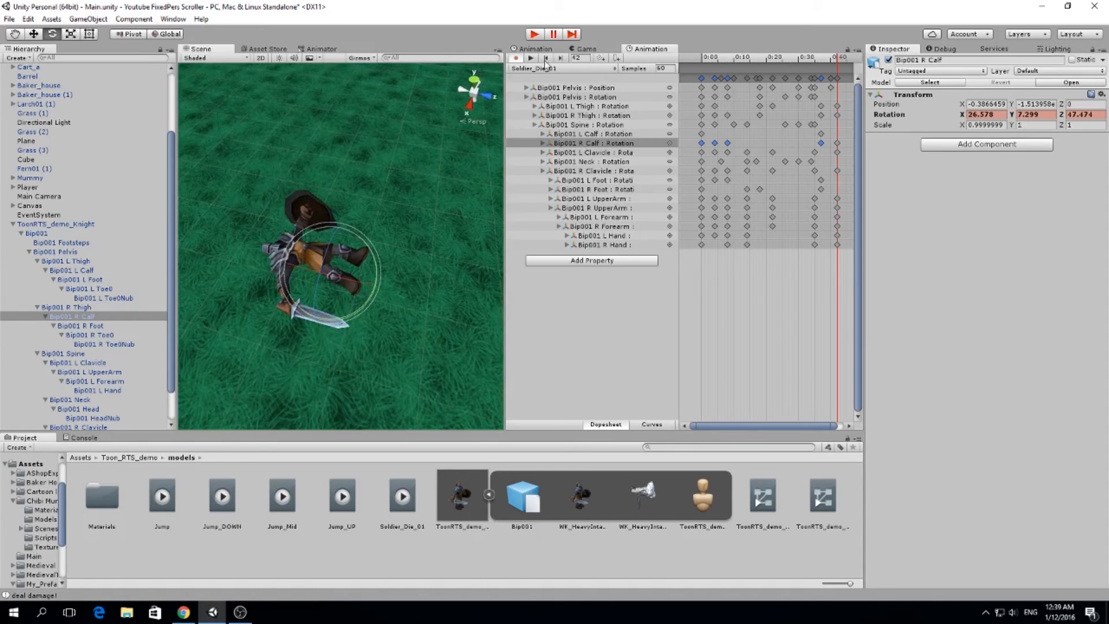
Step: Play back and scrub Soldier_Die_01 through to its end to check the legs in the fall
click(531, 59)
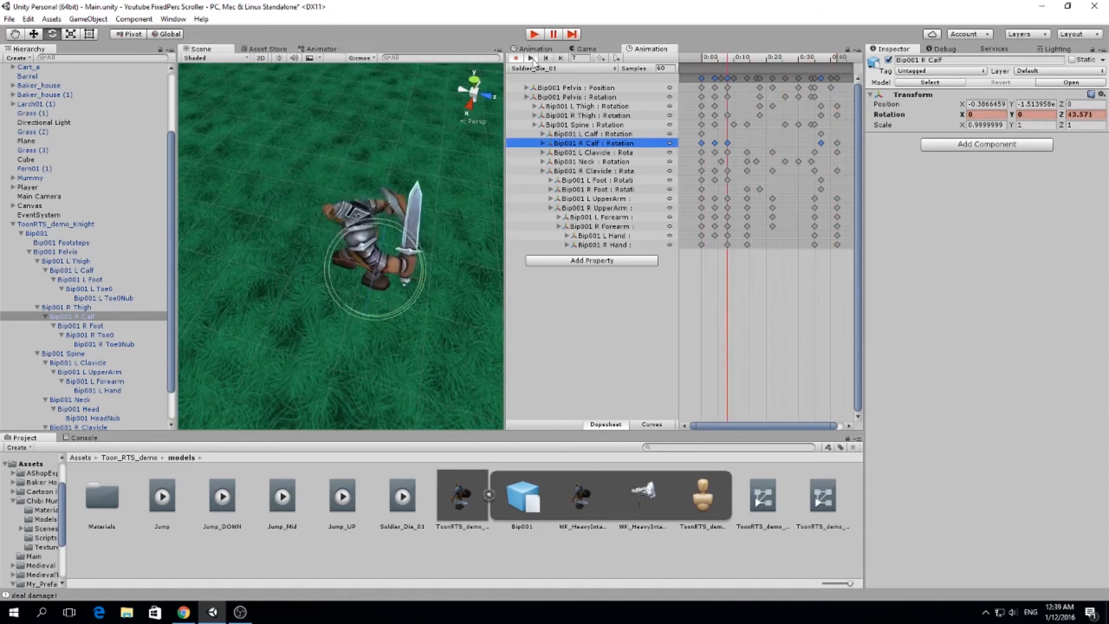
click(709, 69)
drag(710, 69, 846, 97)
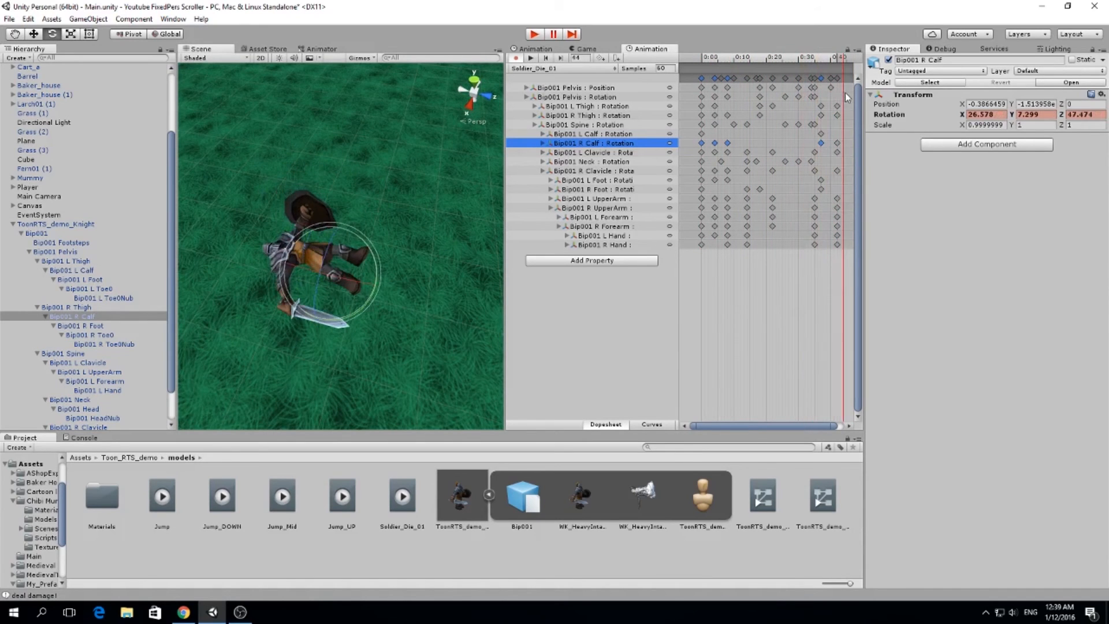
alt+drag(312, 213, 456, 156)
drag(724, 57, 843, 94)
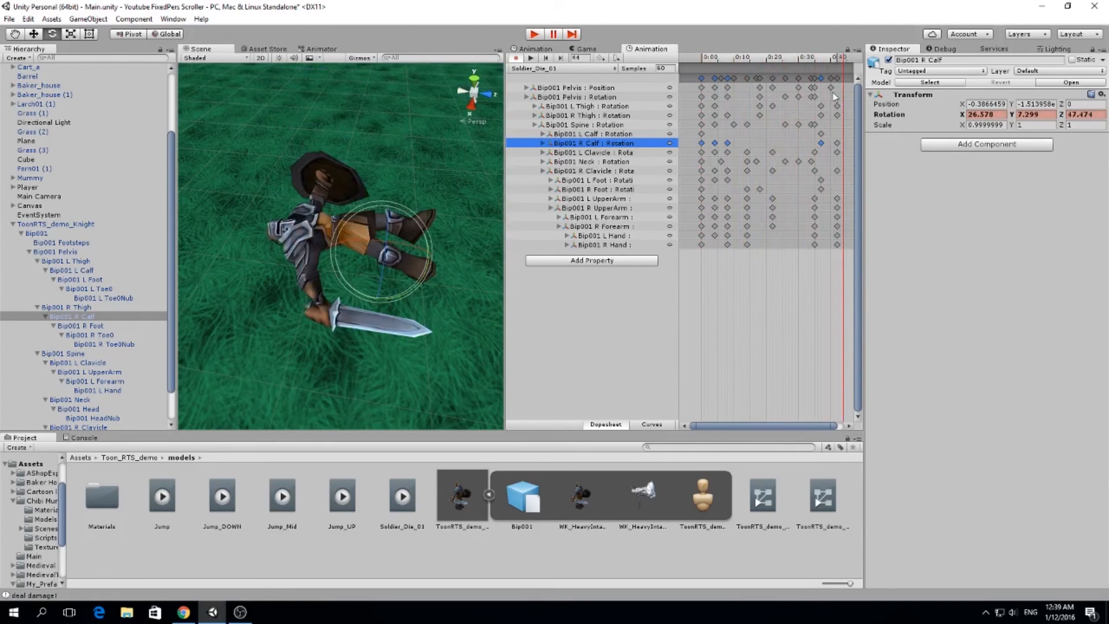
Step: Save the scene and turn off Loop Time for the Soldier_Die_01 clip
key(ctrl+s)
alt+drag(454, 177, 366, 197)
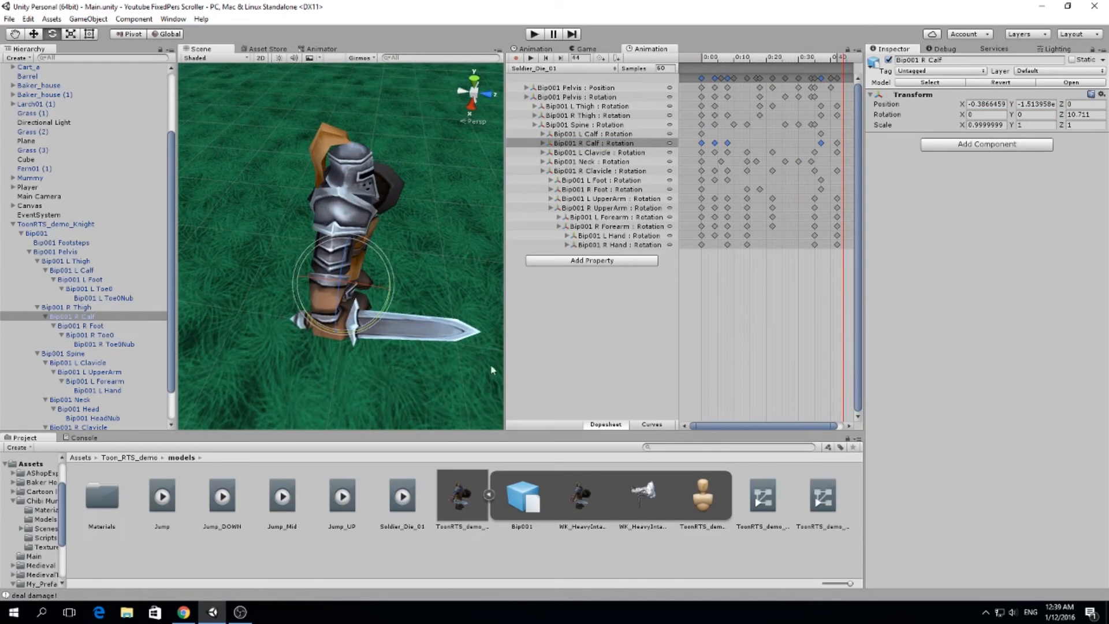
click(405, 496)
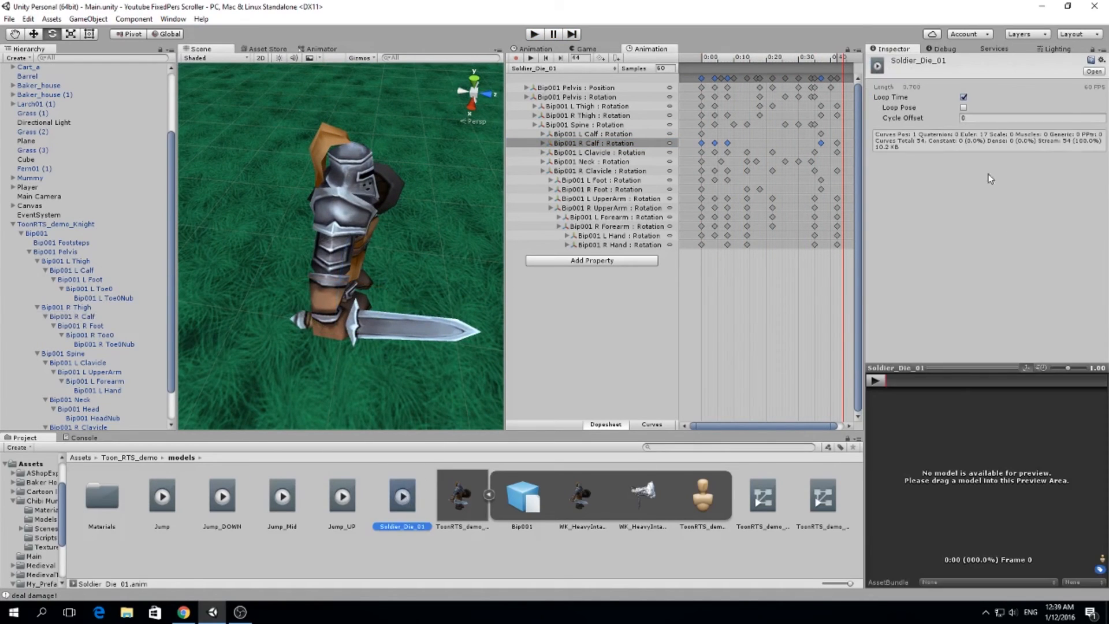
click(964, 97)
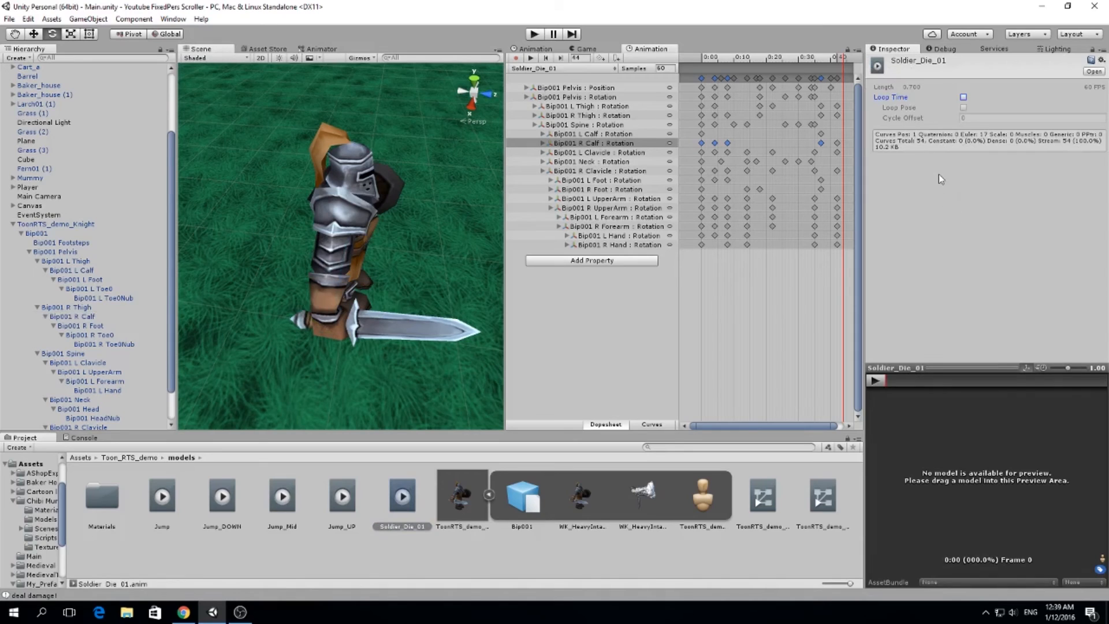
Step: Collapse the posed knight's bone hierarchy, then locate the playable knight by the well and select its parent Player object
scroll(111, 290, down, 2)
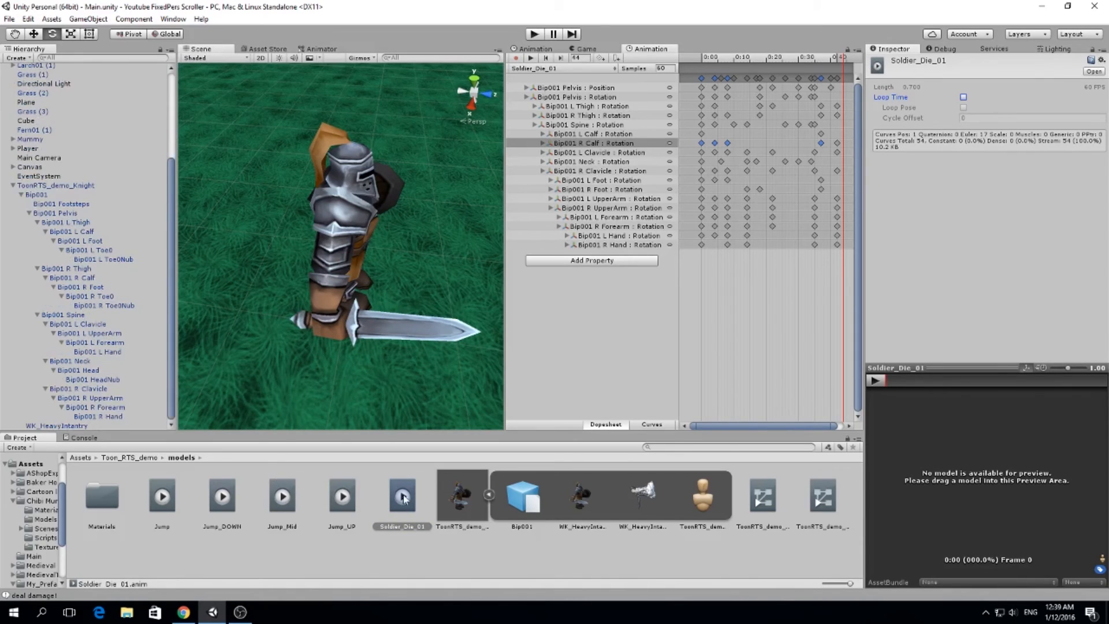
click(13, 186)
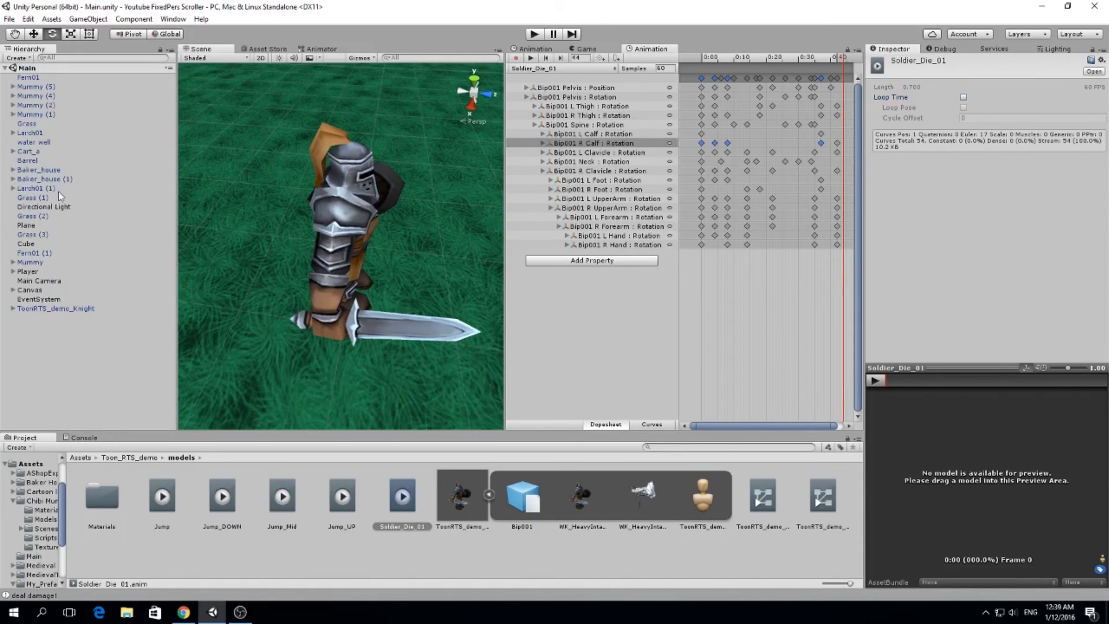
right_drag(206, 248, 458, 266)
scroll(314, 292, down, 5)
scroll(324, 258, down, 6)
alt+drag(458, 265, 488, 255)
middle_drag(430, 179, 358, 252)
scroll(389, 235, up, 5)
click(335, 169)
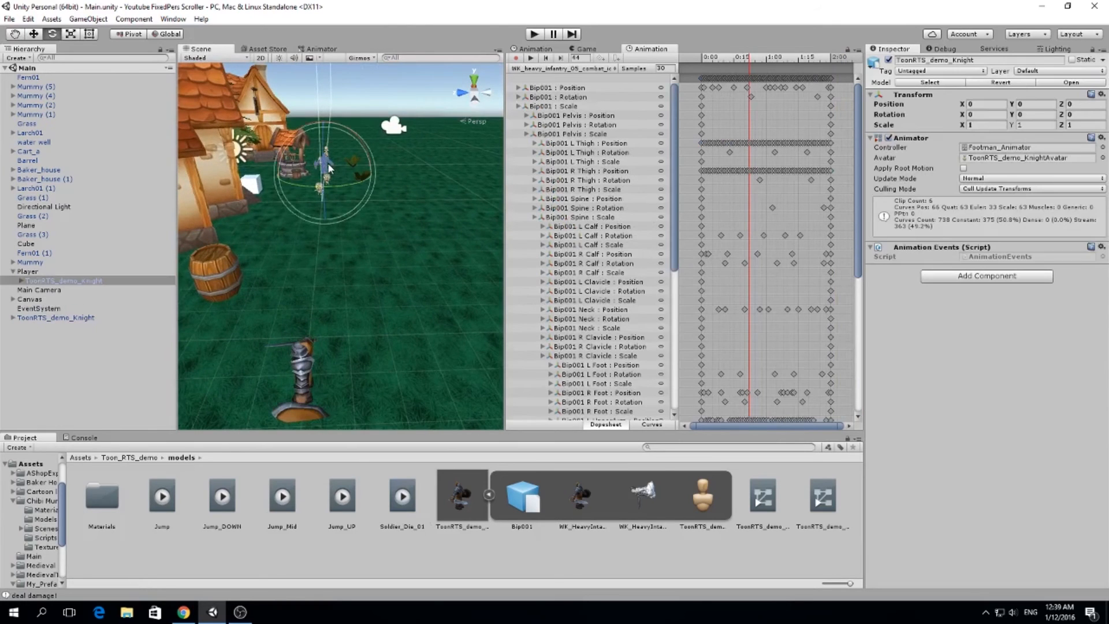
key(f)
alt+drag(295, 211, 222, 218)
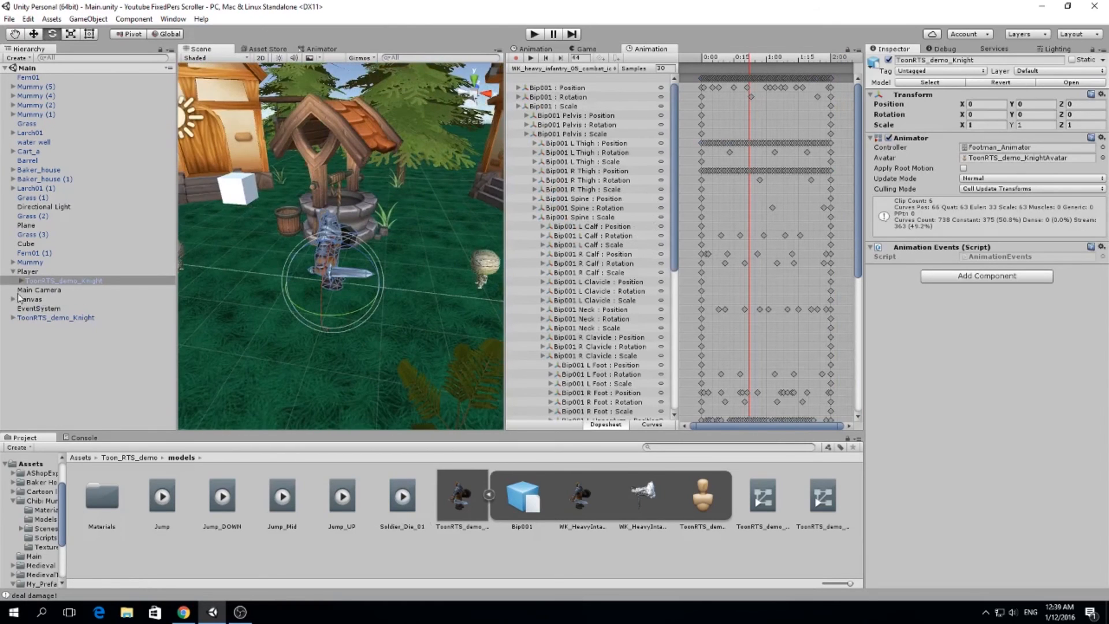
click(24, 273)
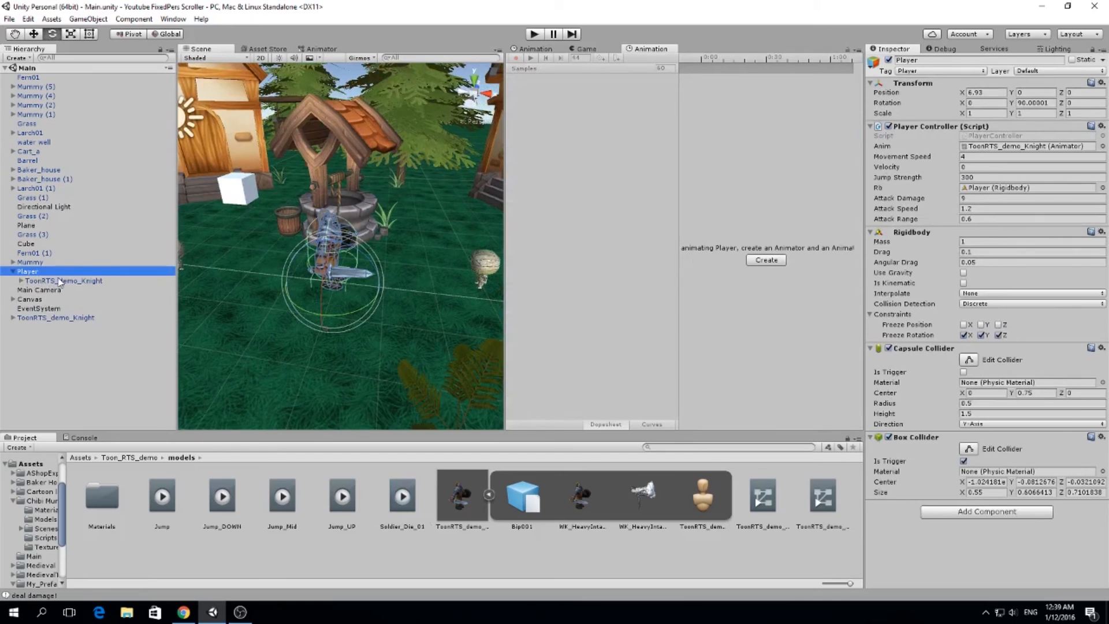
Step: Open the Footman_Animator controller of the Player's ToonRTS_demo_Knight and create an empty state below WK_heavy_infantry_04_charge
click(61, 281)
double_click(1005, 148)
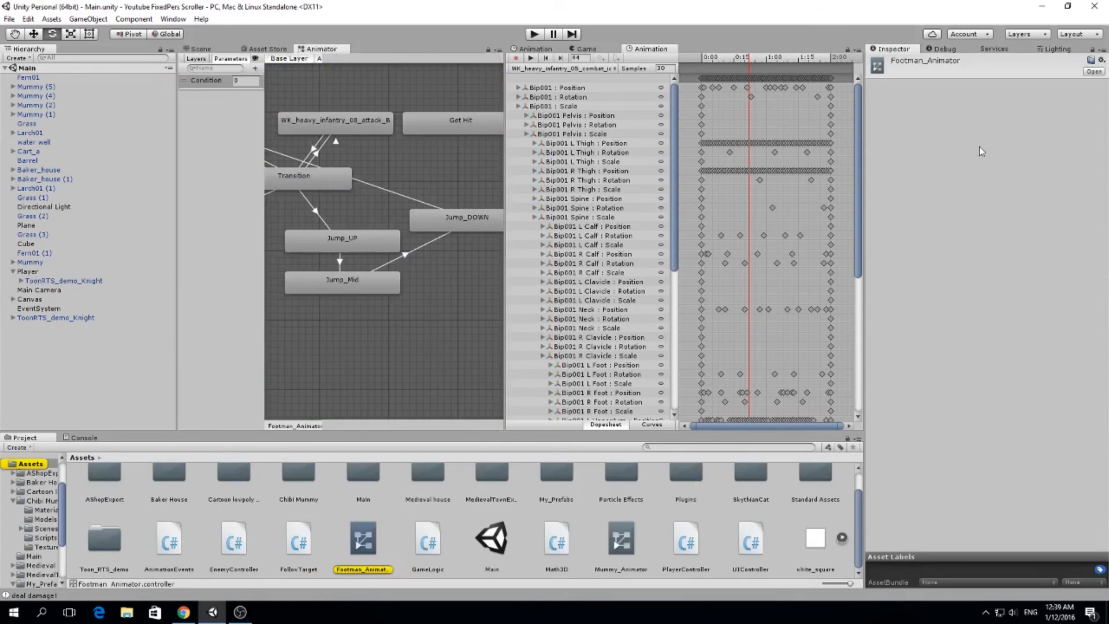
alt+drag(311, 244, 465, 320)
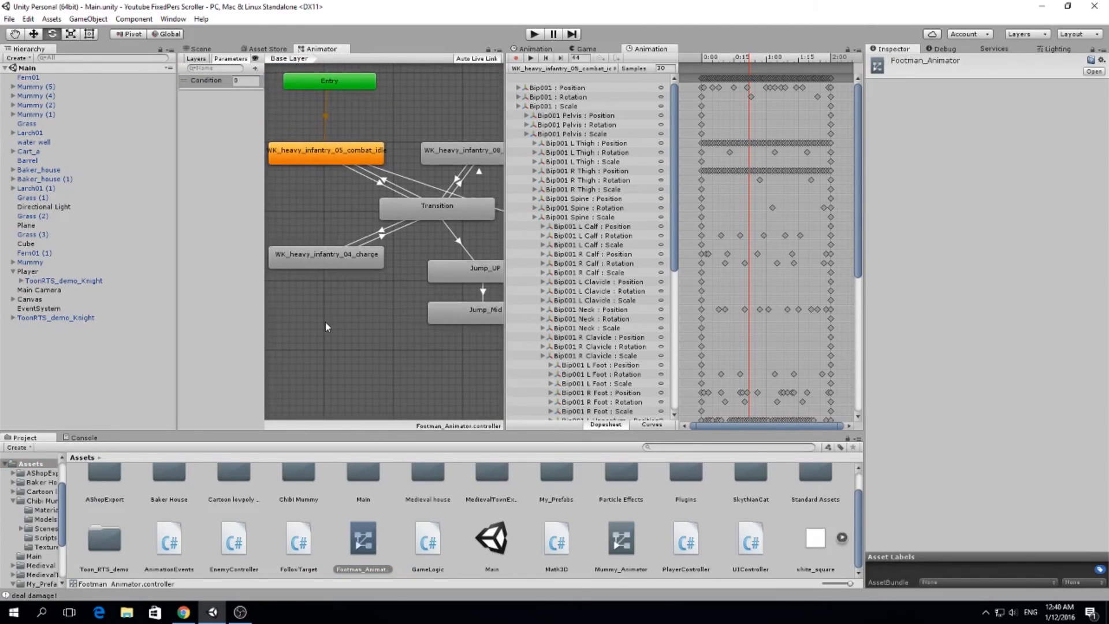
right_click(327, 327)
mouse_move(350, 328)
click(483, 327)
drag(389, 341, 333, 328)
Step: Make transitions in both directions between Transition and the new state, and rename that state Die
right_click(444, 213)
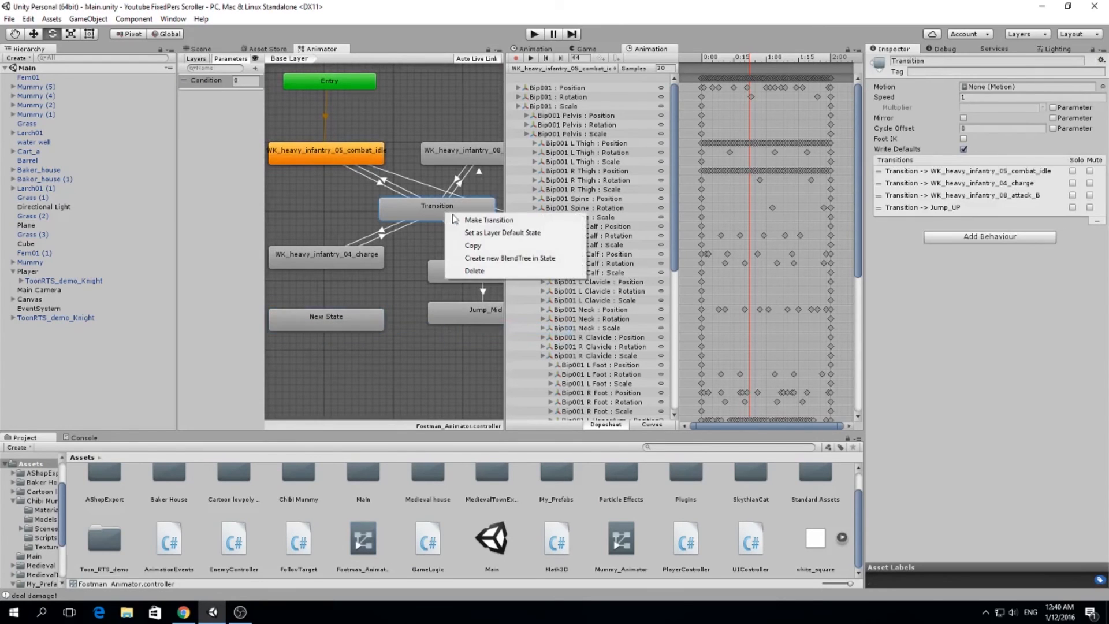
click(458, 220)
click(365, 316)
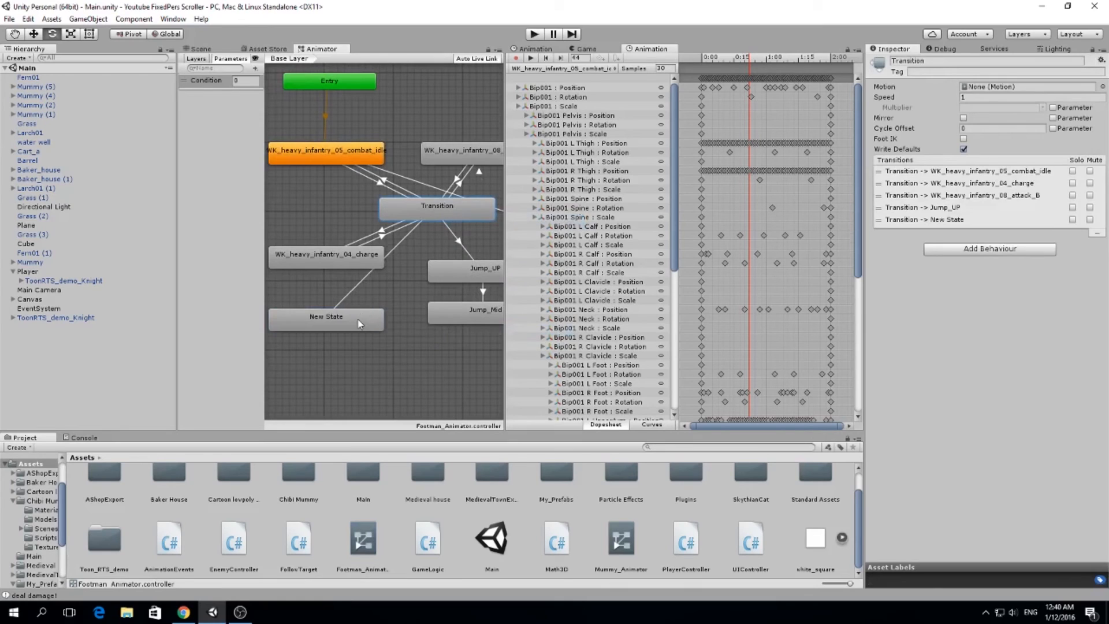
right_click(358, 310)
click(387, 320)
click(449, 206)
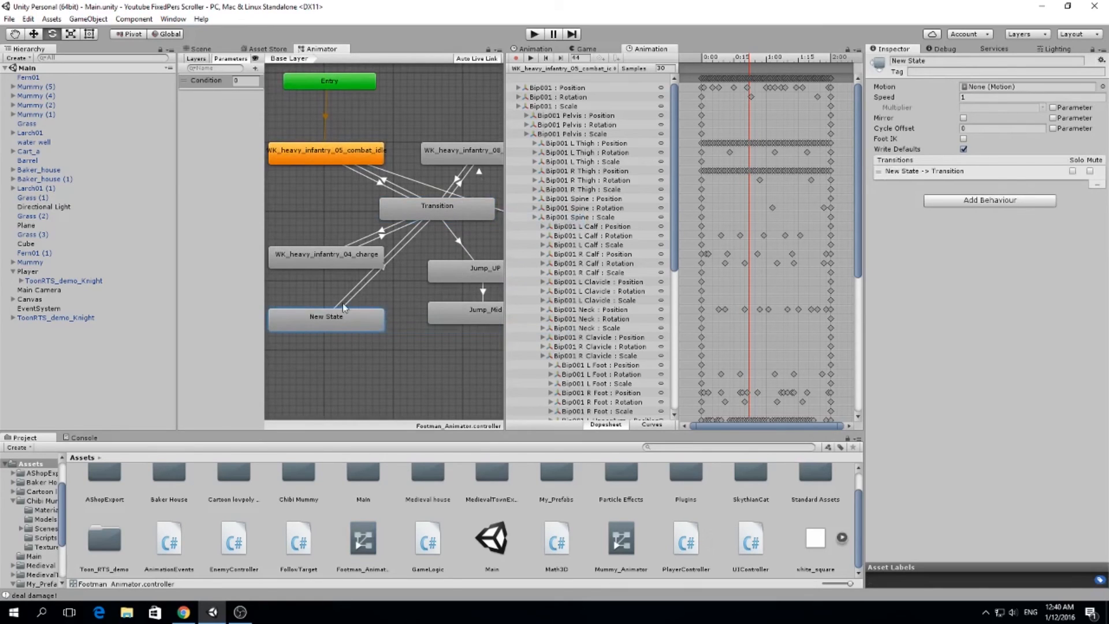
drag(341, 326, 367, 360)
click(921, 61)
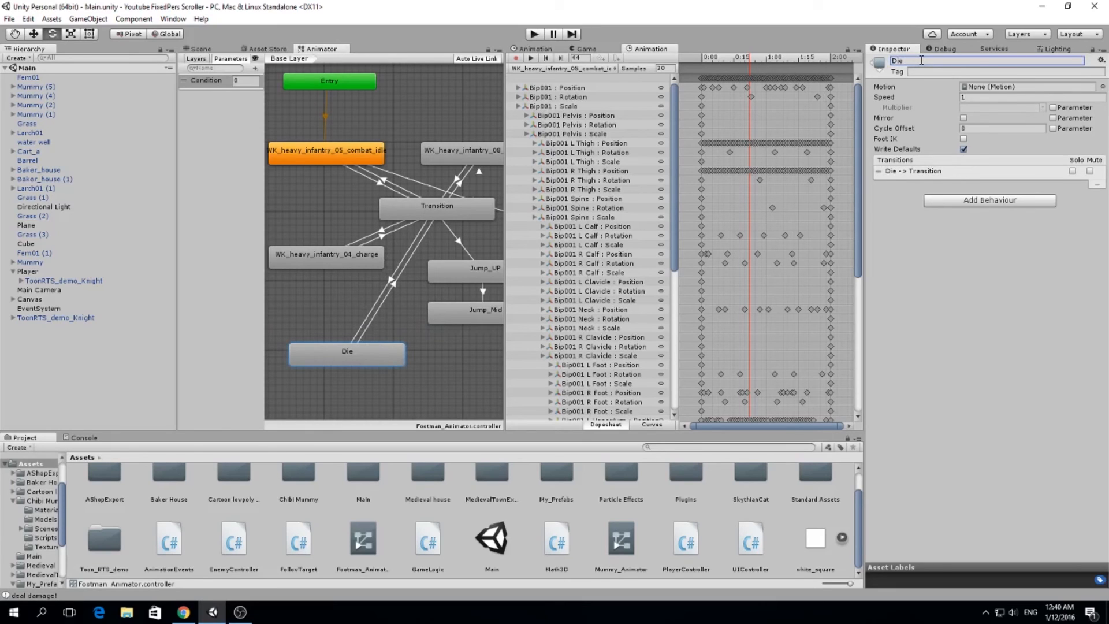
Step: Add a condition to the transition from Transition to Die: Condition Equals 4
click(376, 299)
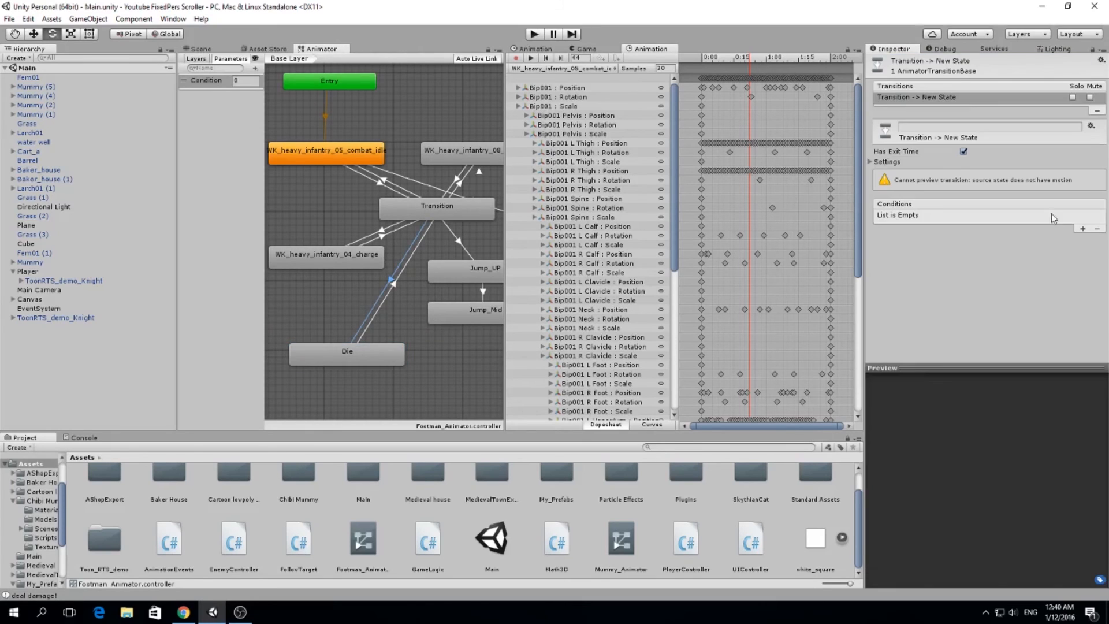
click(1084, 229)
click(1020, 216)
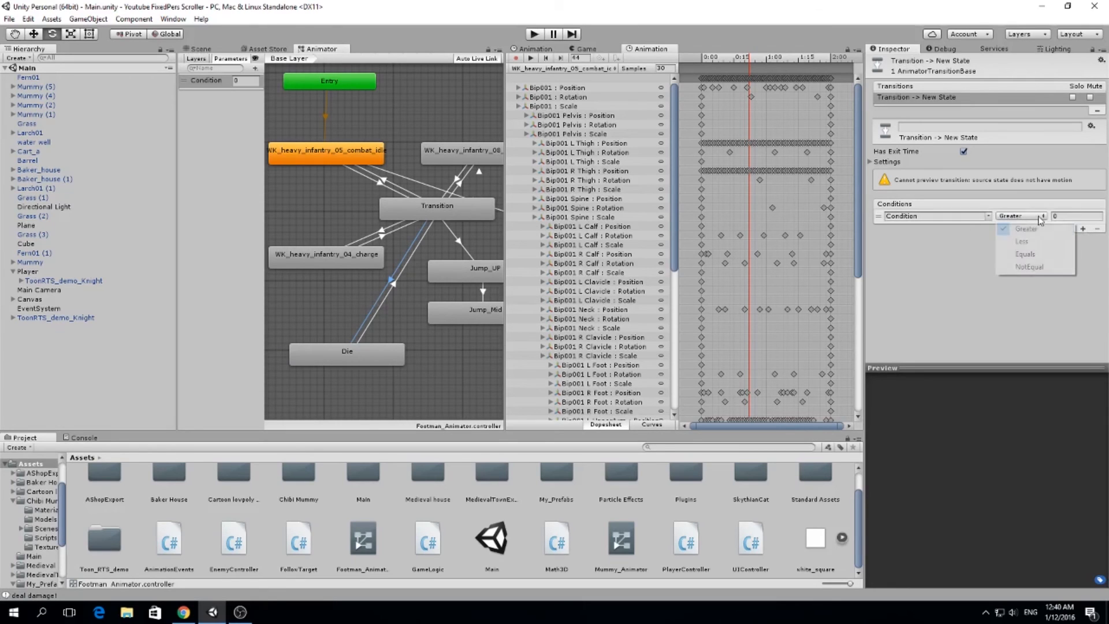
click(1049, 256)
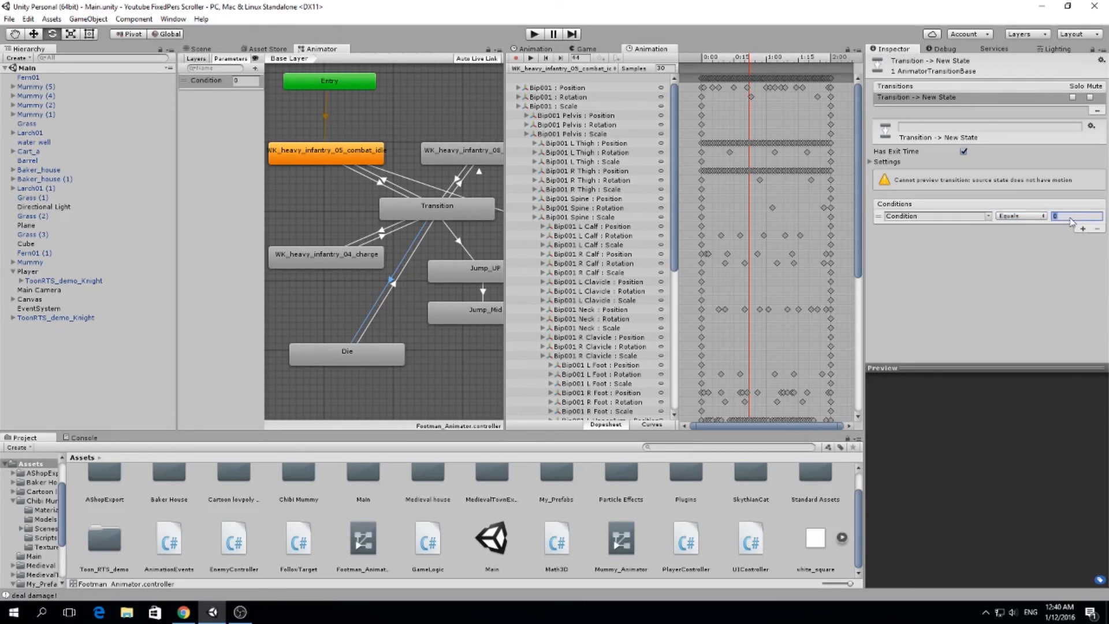
Step: Add a condition to the transition from Die back to Transition: Condition NotEqual 4
click(398, 286)
click(1083, 229)
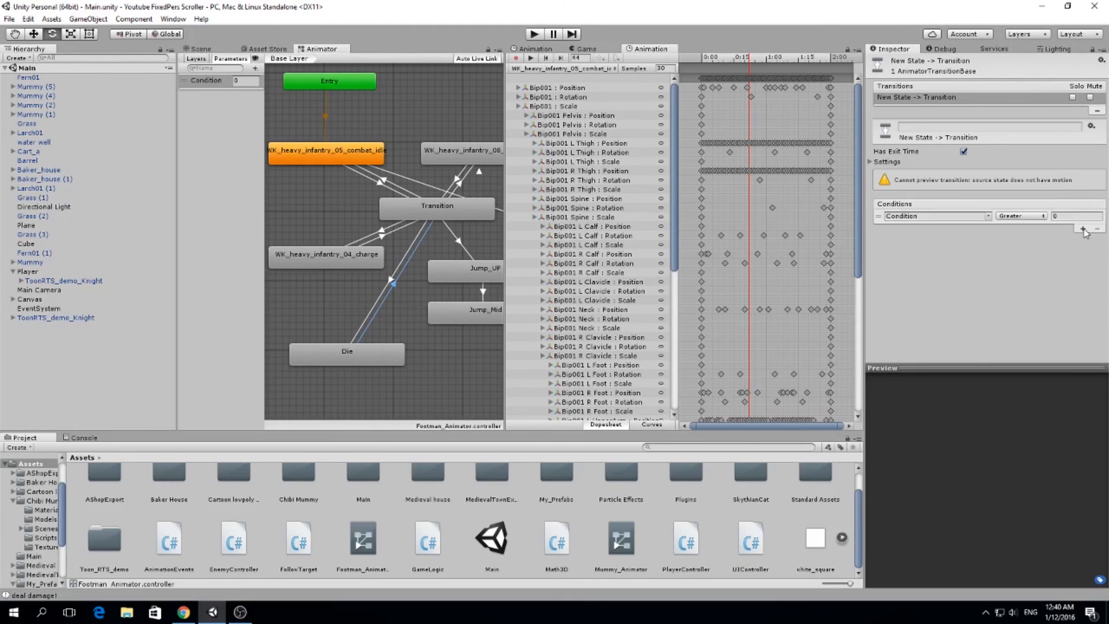
click(1022, 216)
click(1031, 267)
click(391, 281)
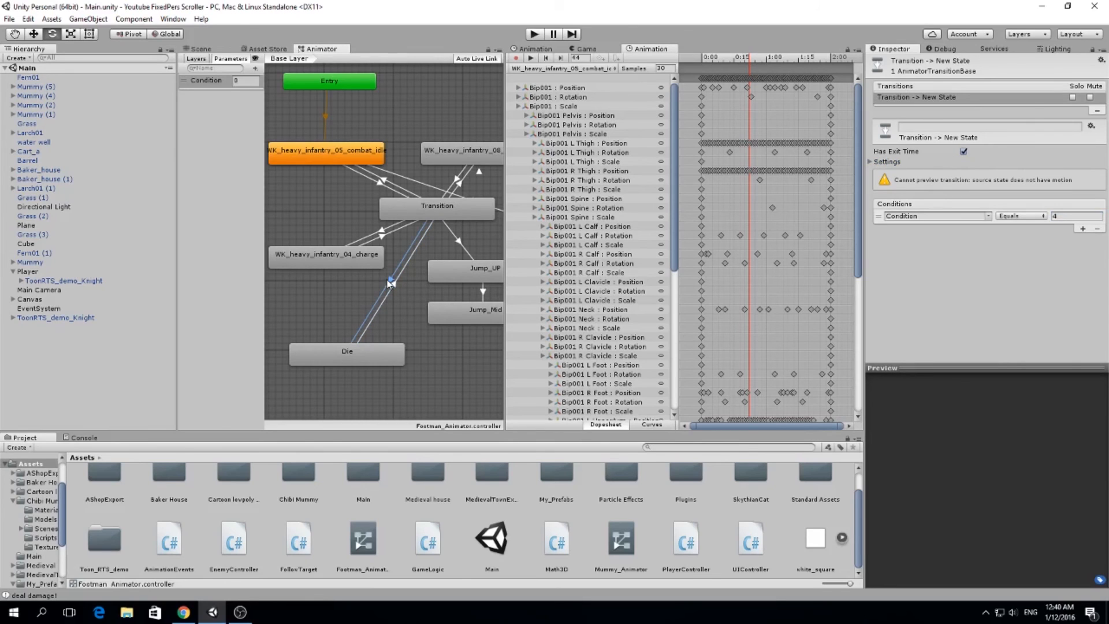
click(873, 162)
click(871, 163)
Step: Assign the Soldier_Die_01 clip as the motion of the Die state
click(379, 357)
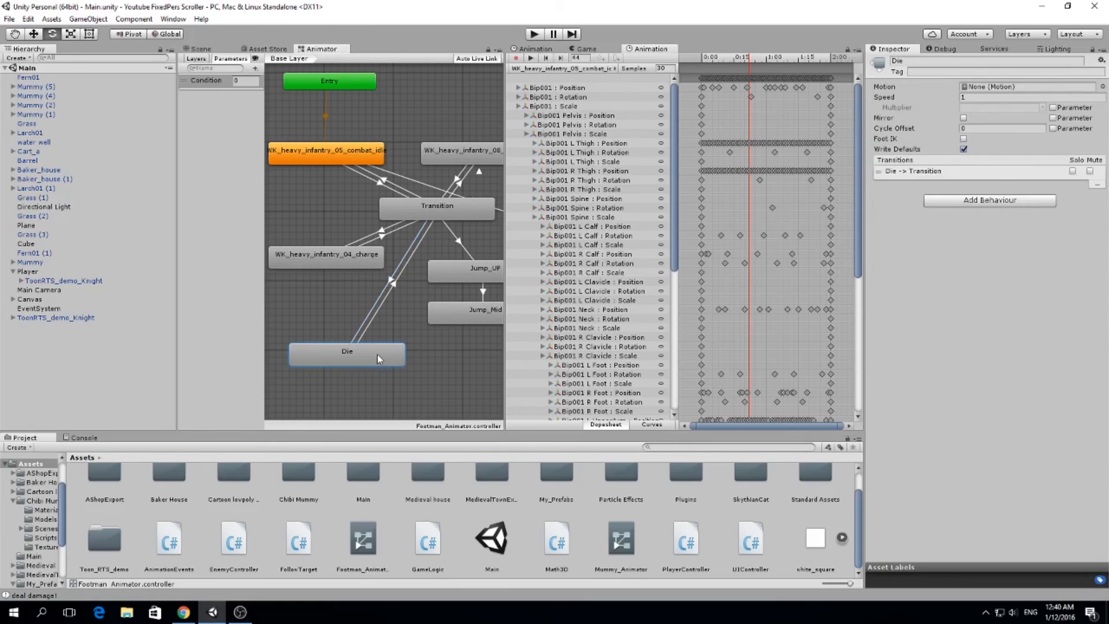
click(1102, 87)
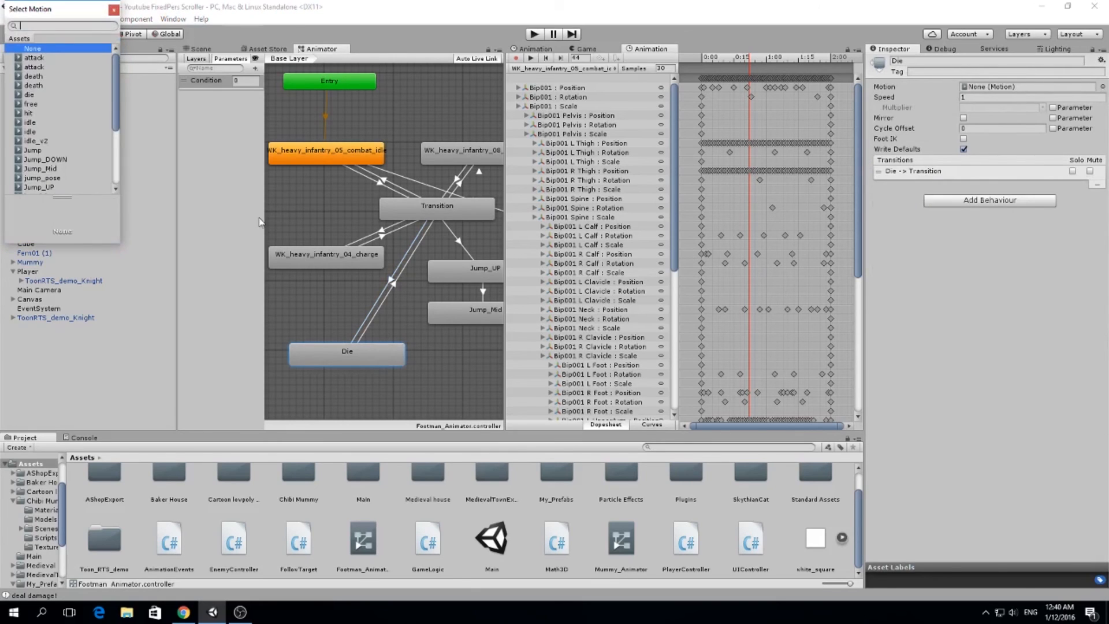
scroll(34, 100, down, 3)
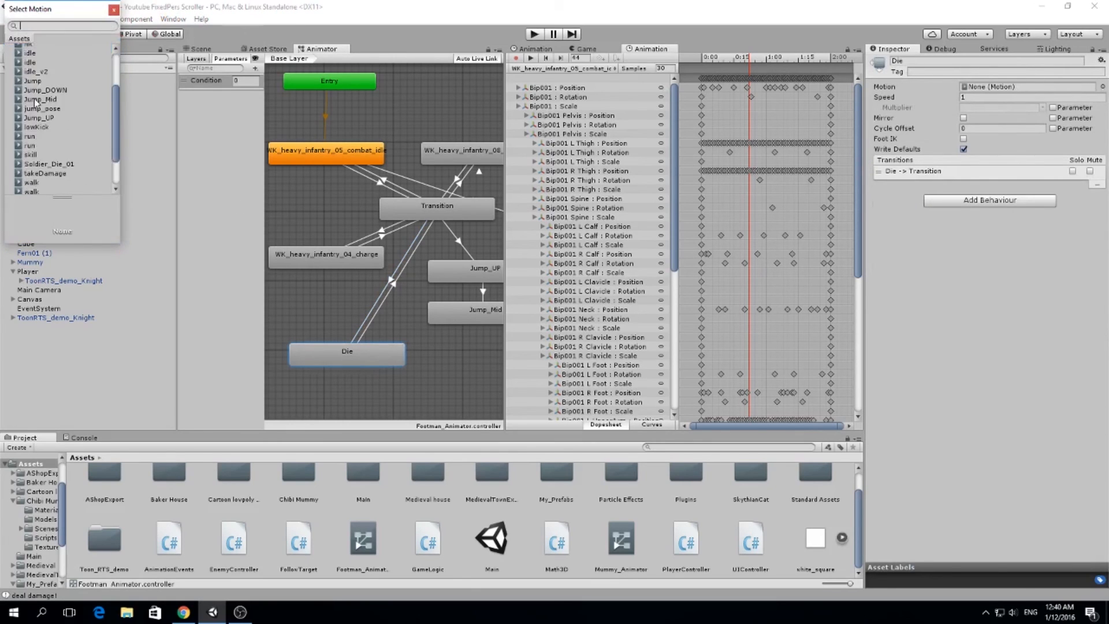
scroll(39, 81, down, 2)
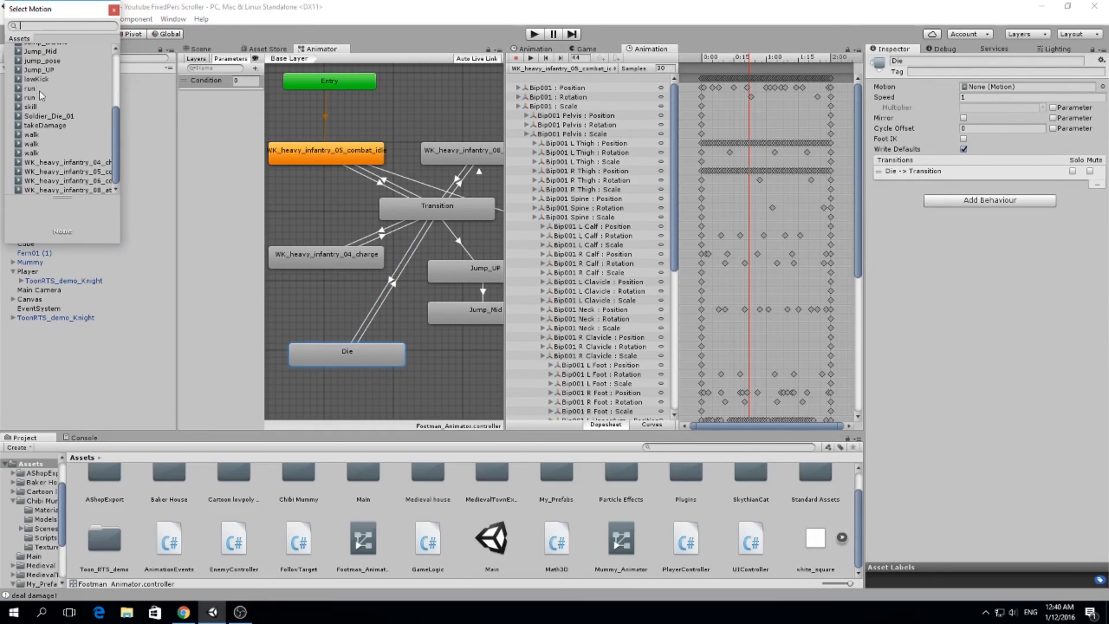
double_click(57, 117)
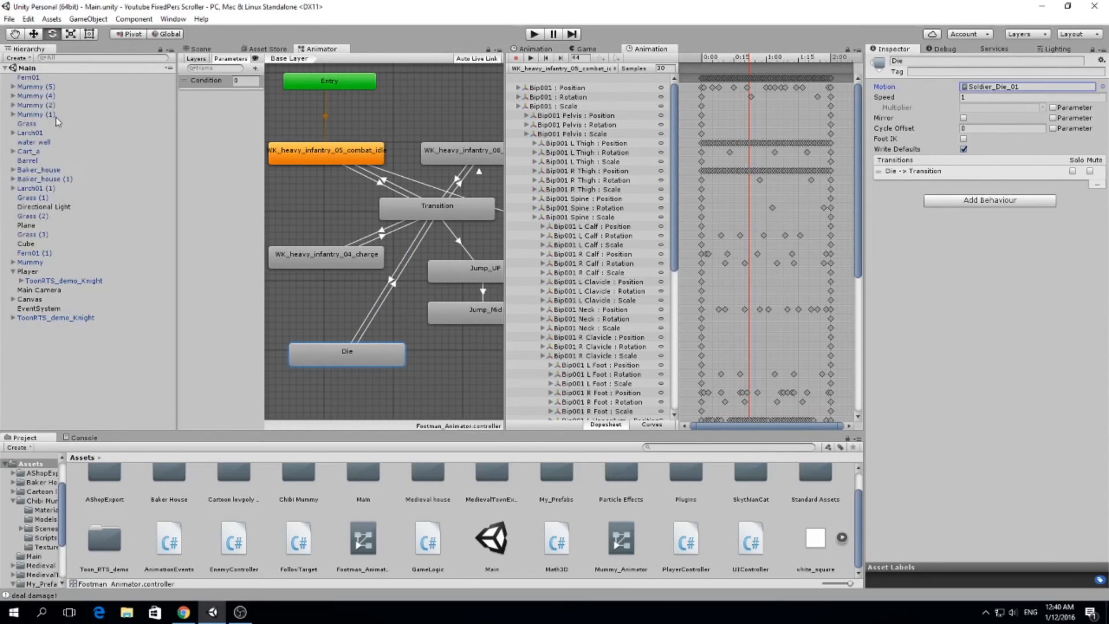
Step: Turn off Has Exit Time on the transition from Die back to Transition
click(392, 282)
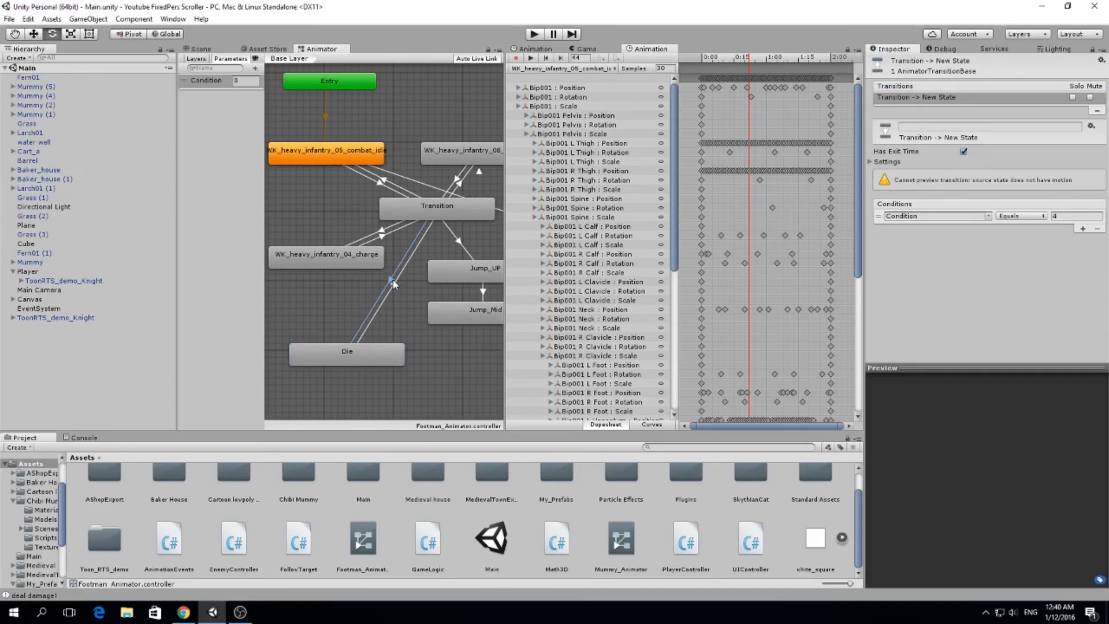
drag(897, 177, 1050, 199)
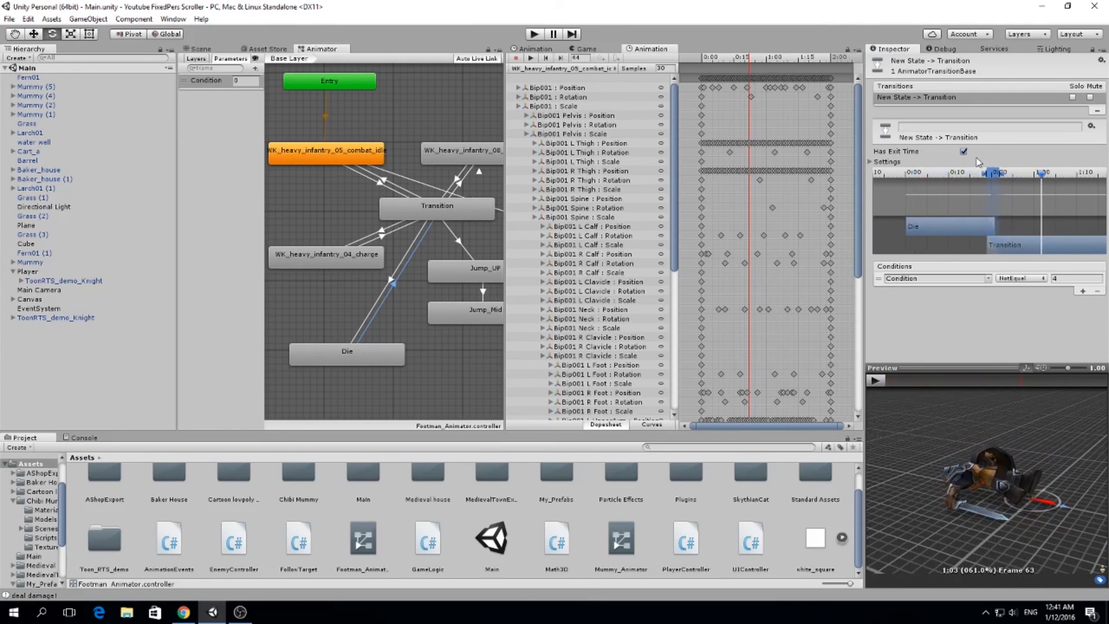
click(964, 151)
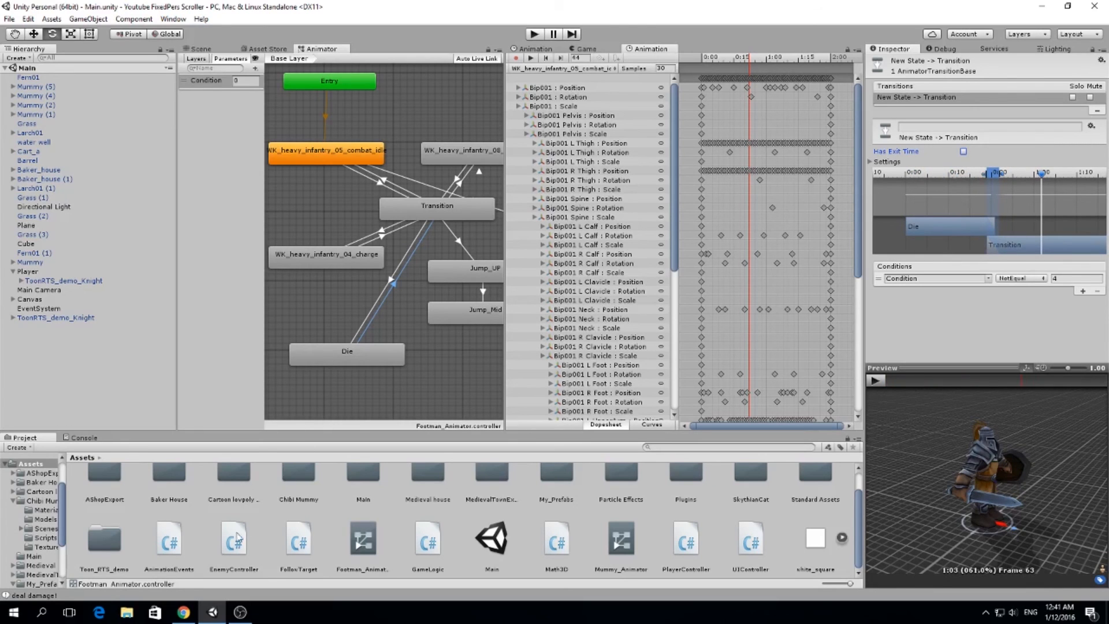
Step: Play test the scene with an enlarged game view, running the knight back and forth among the mummies
click(213, 50)
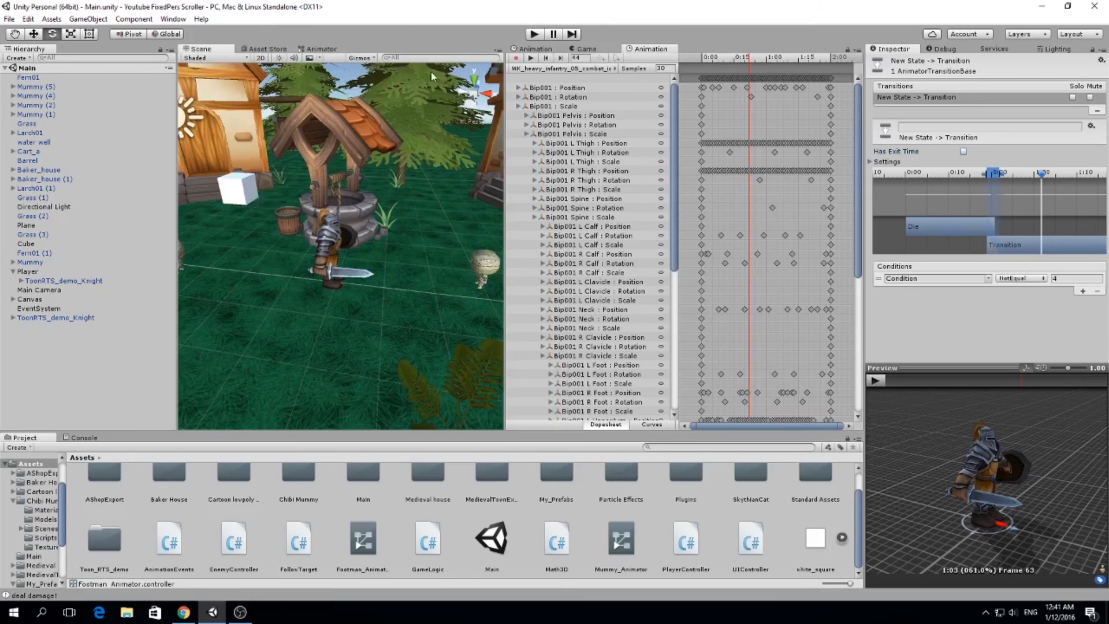
click(536, 34)
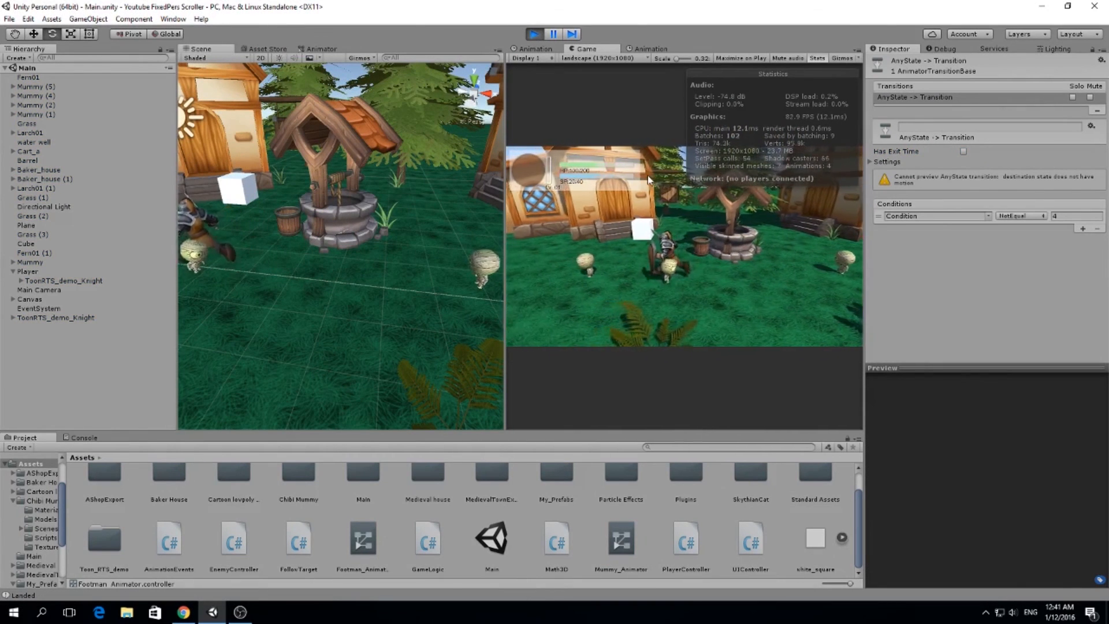
key(d)
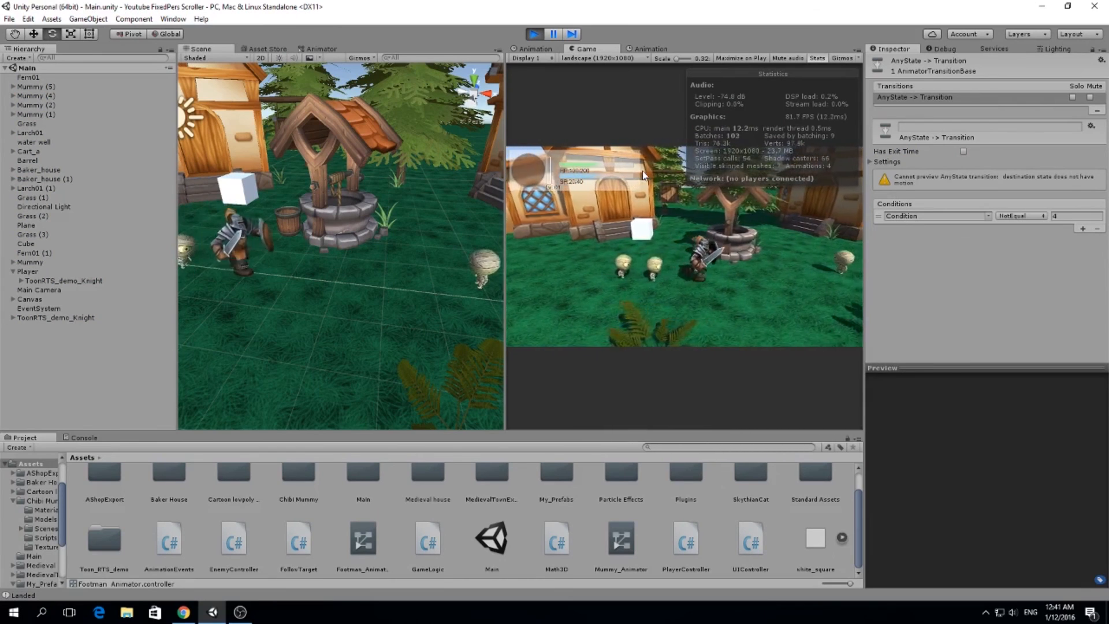
key(d)
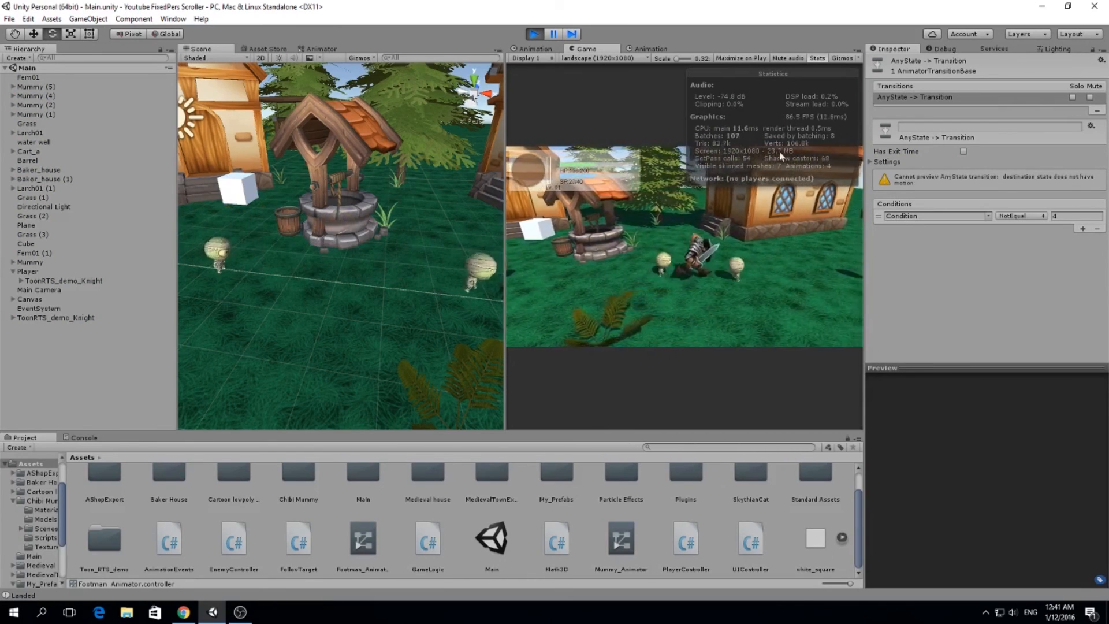
drag(505, 245, 256, 248)
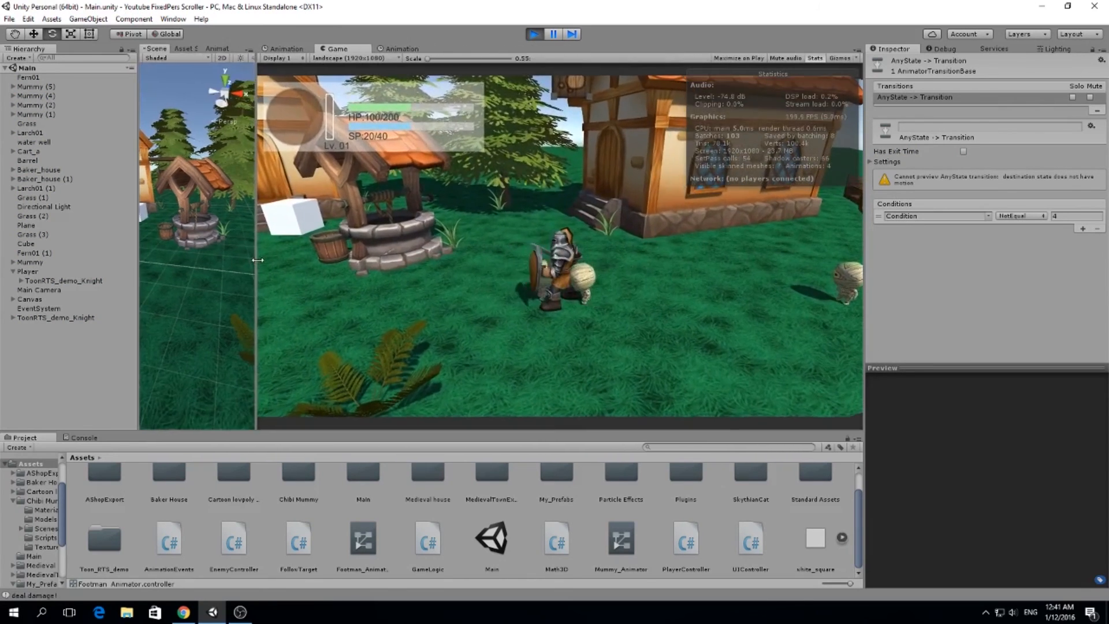
key(d)
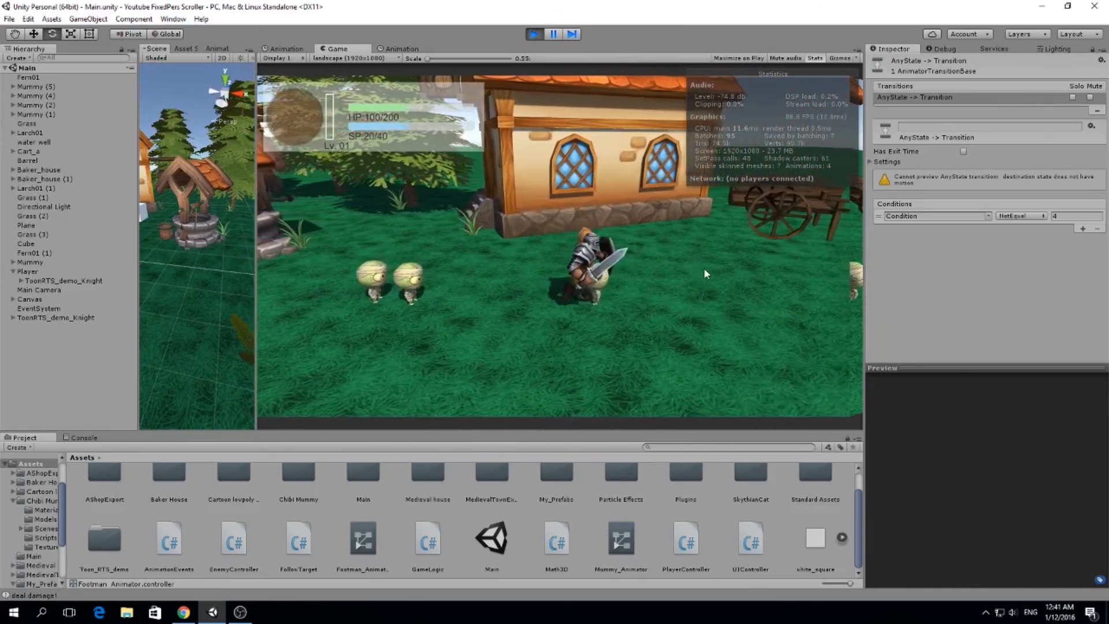
key(a)
key(d)
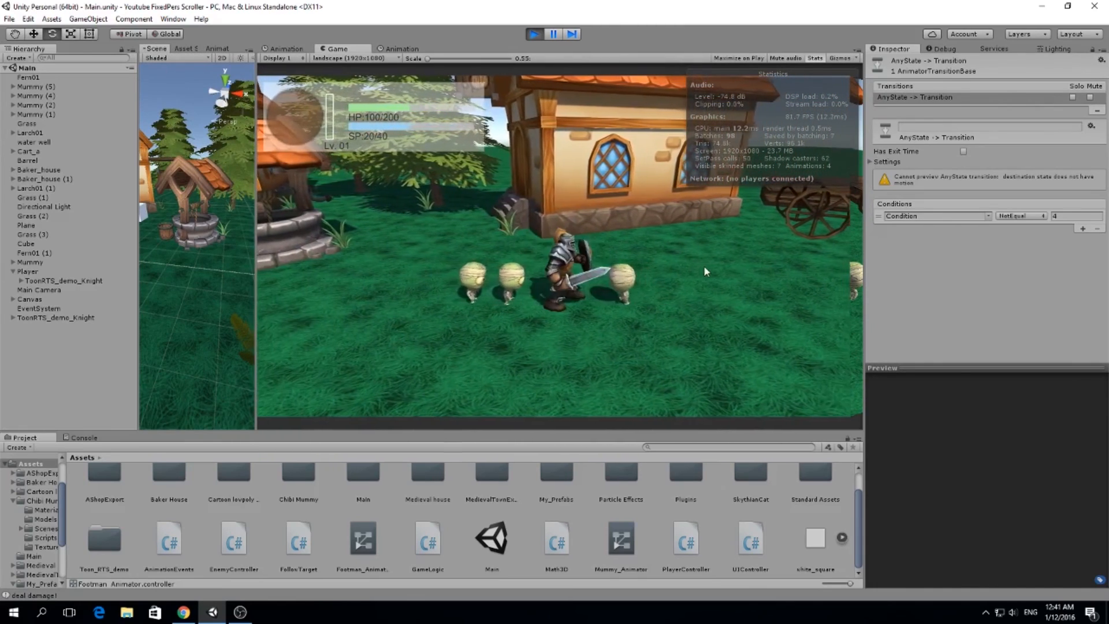
key(a)
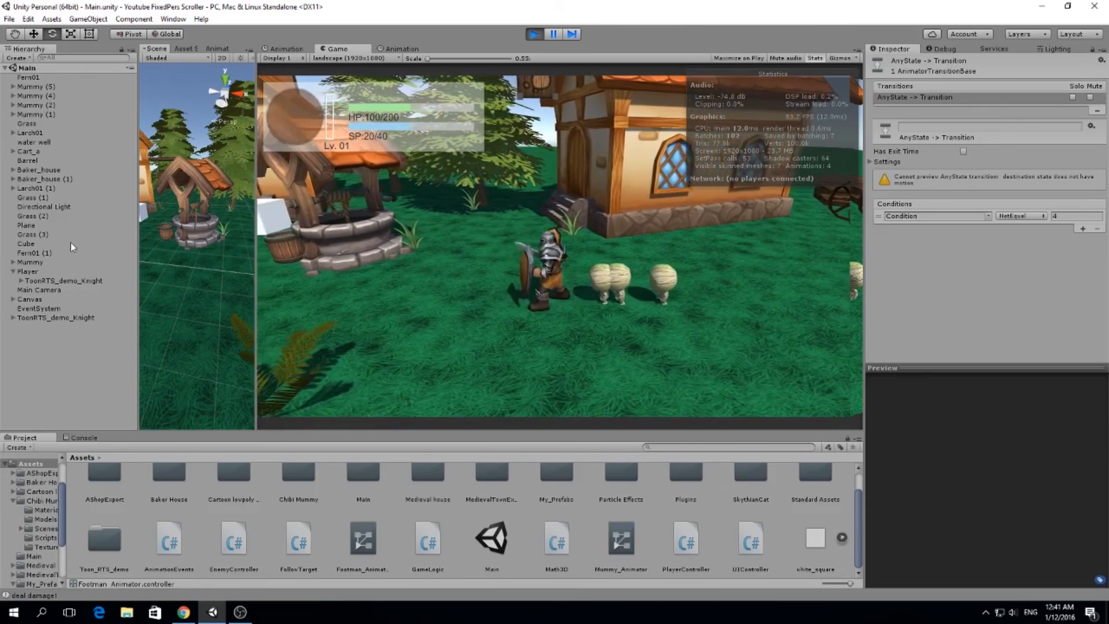
key(d)
Step: Inspect the Player's debug values in the running game while the mummies attack, until the death animation plays
click(58, 271)
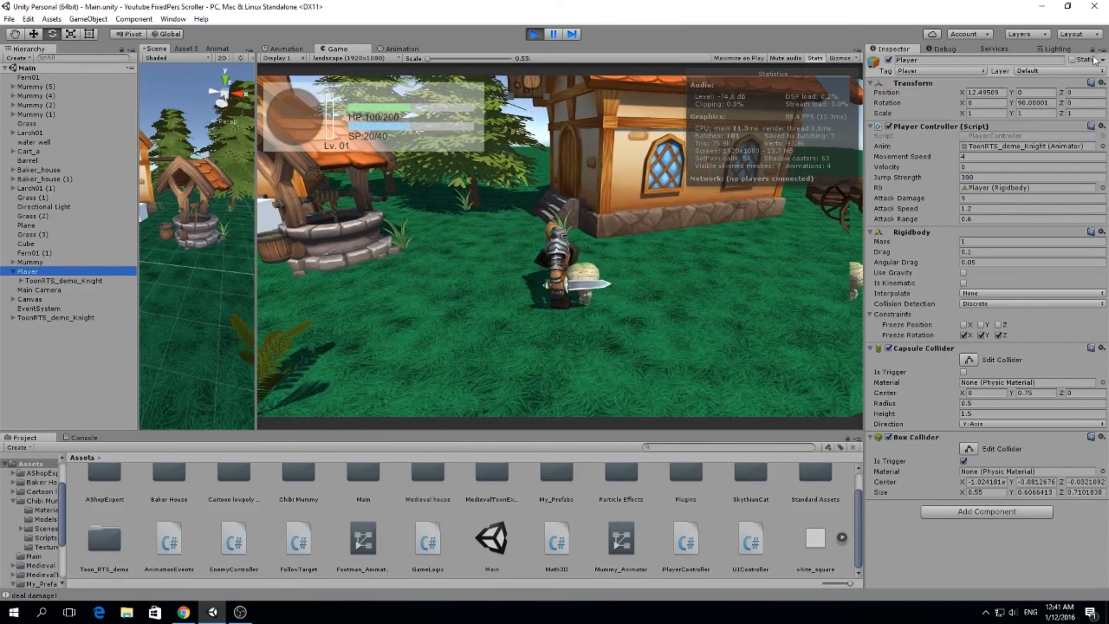
click(962, 50)
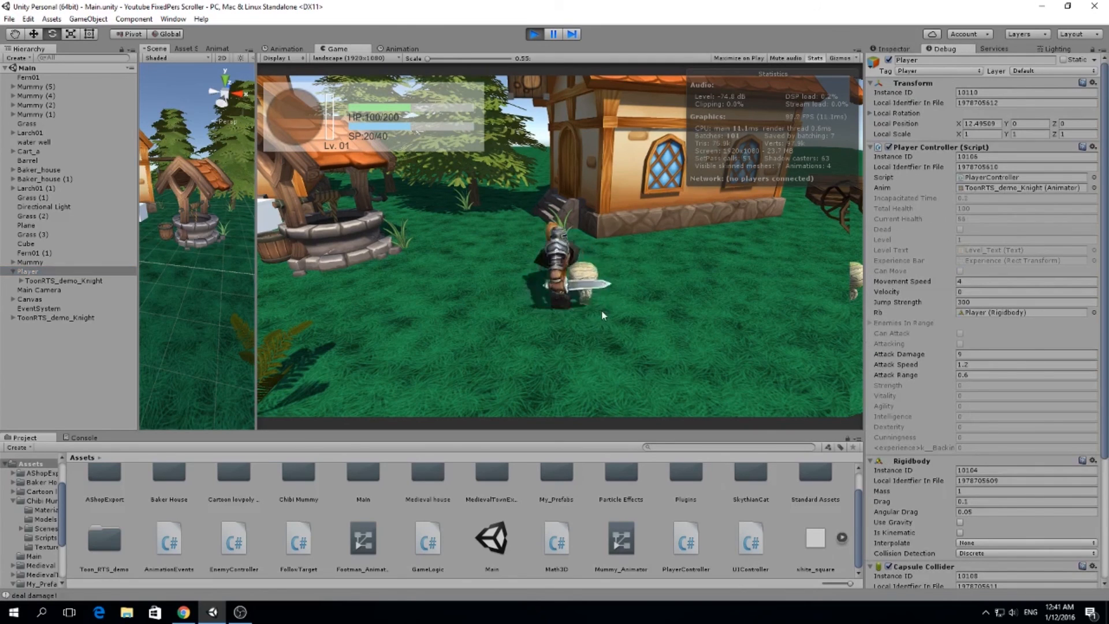
key(a)
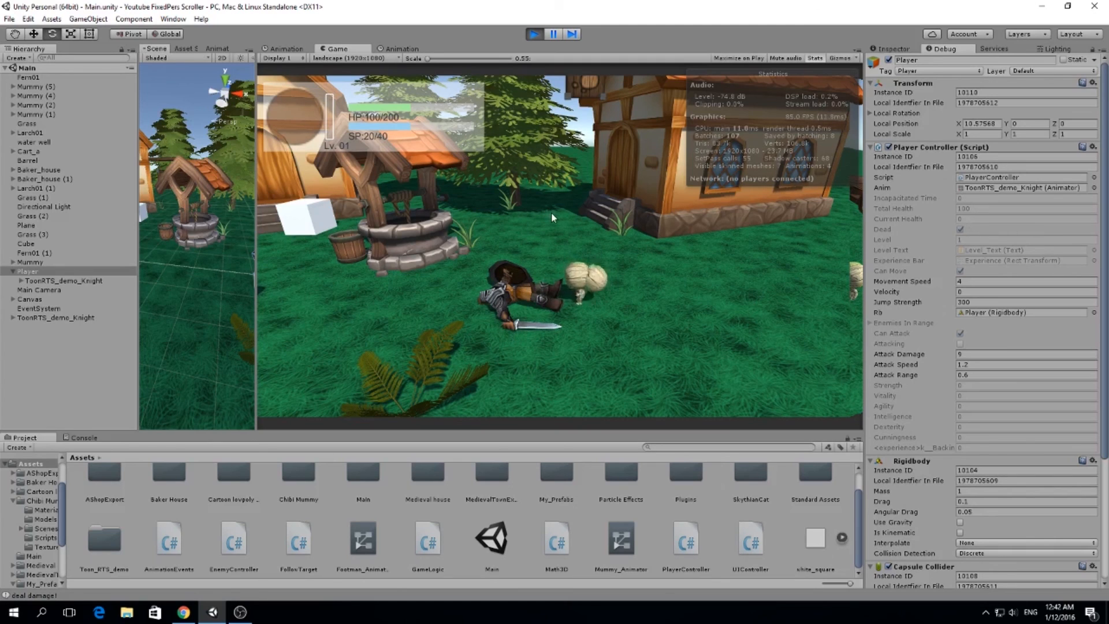
Step: Restart the play test and make the knight jump by the well
click(534, 34)
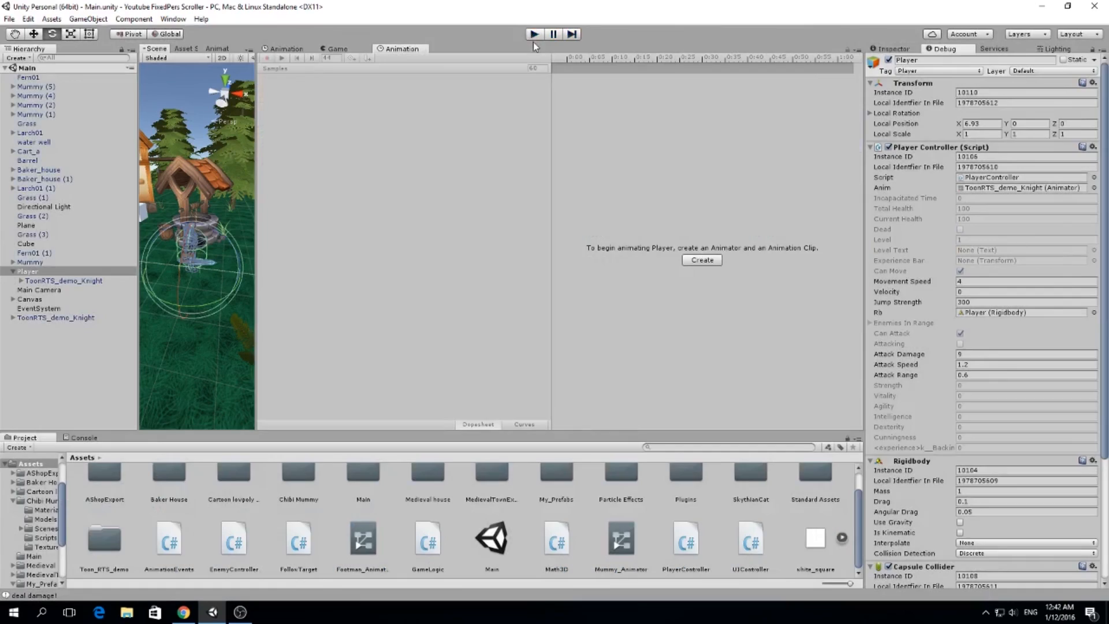
click(535, 37)
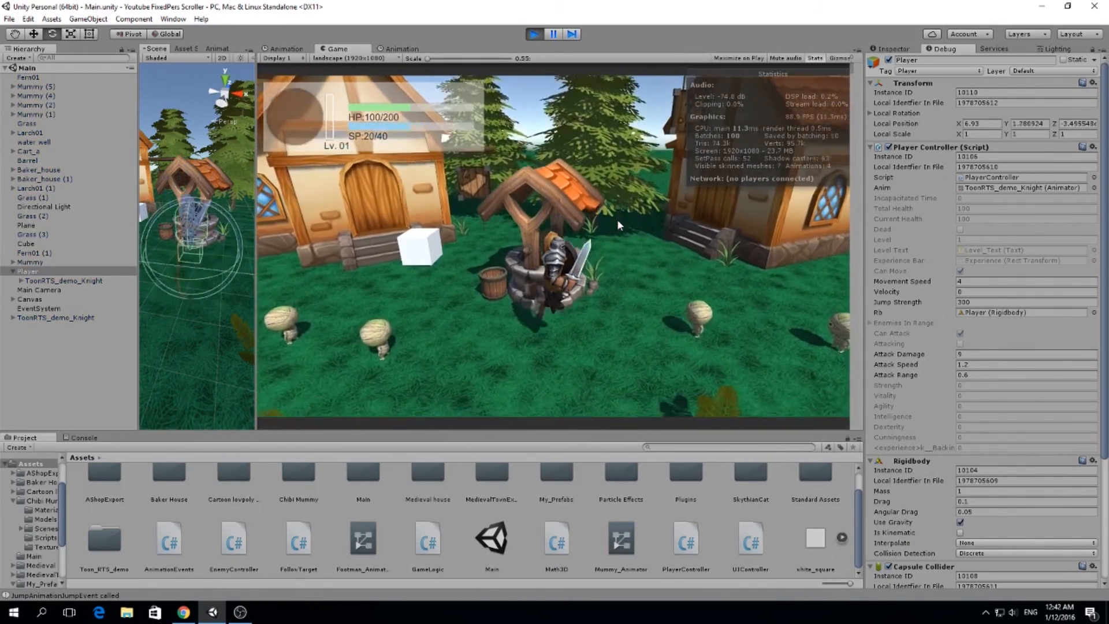
key(space)
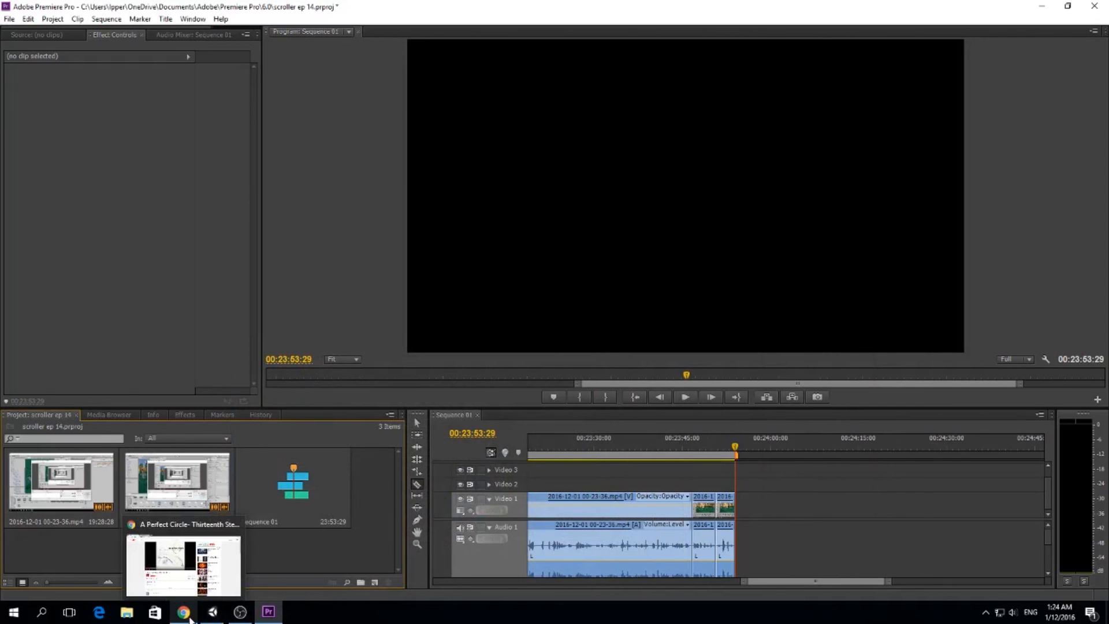
Step: Switch to the RPG Scroller board on Trello in Chrome and give the Player Die card the Done label
click(190, 618)
click(173, 8)
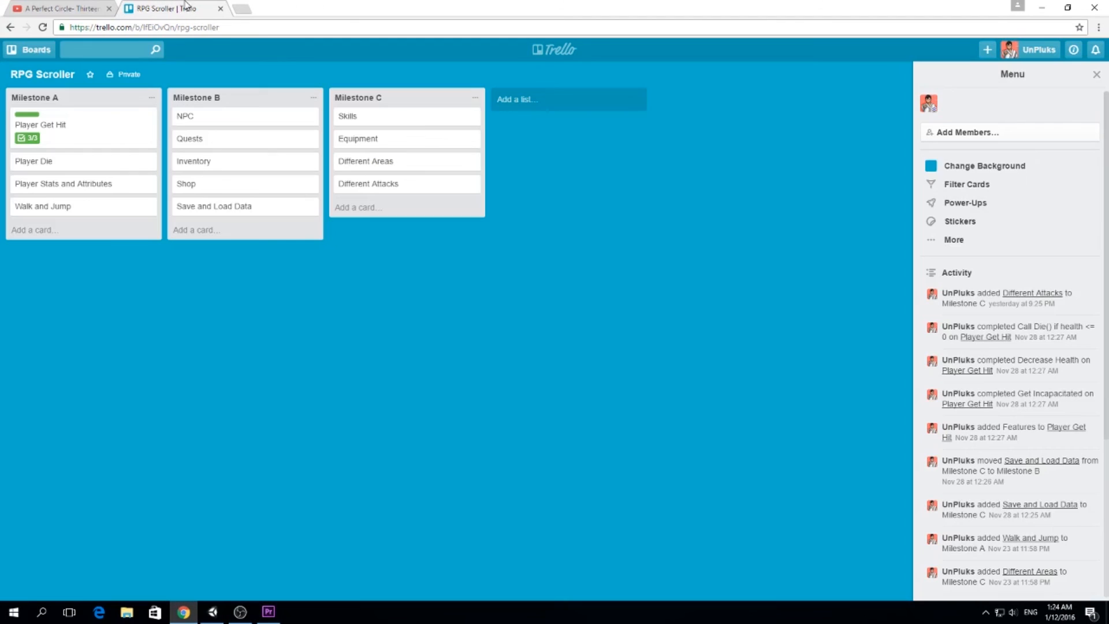
click(153, 162)
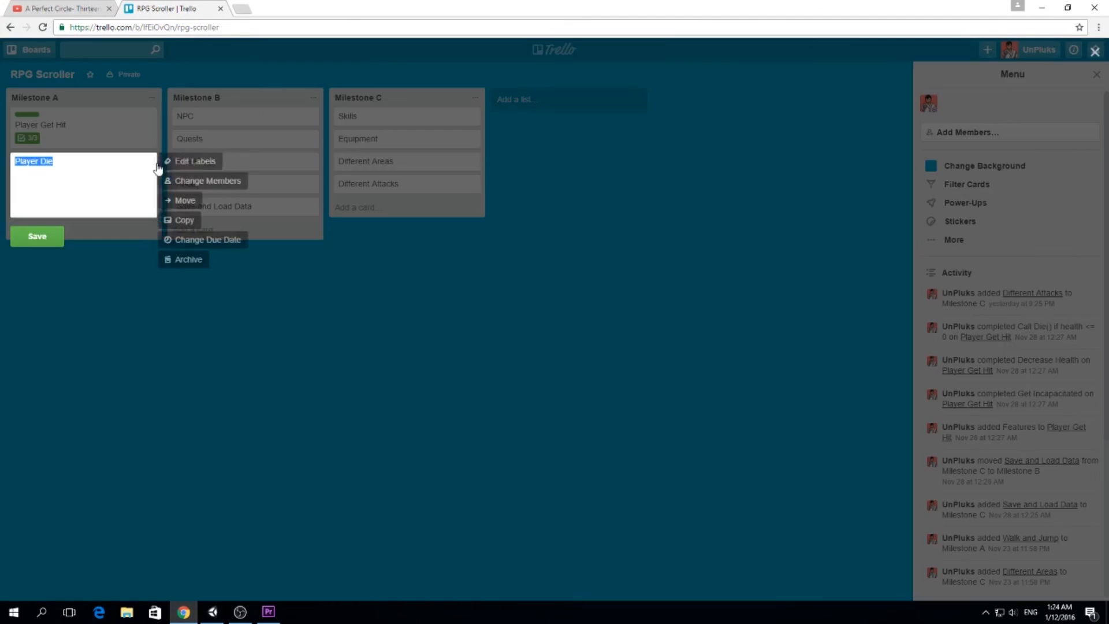
click(192, 163)
click(182, 263)
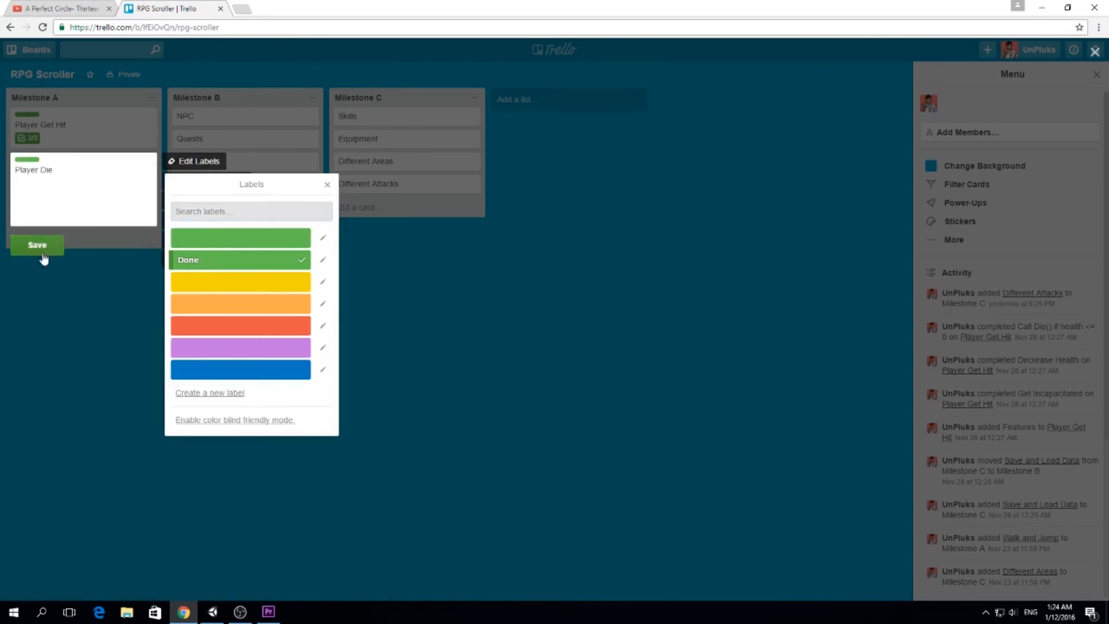